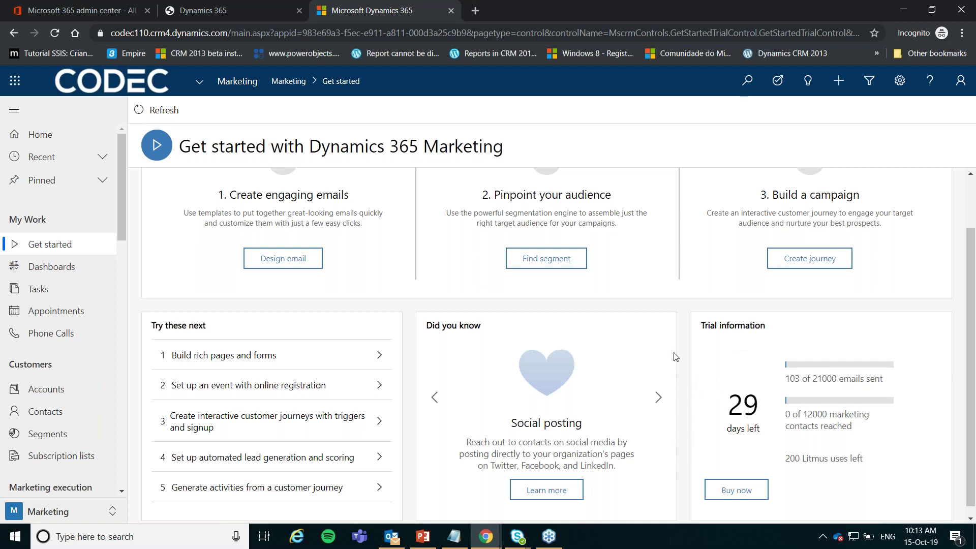
# - Open the dashboards and examine the customer journey dashboard's charts, journeys and the list of other available dashboards
pyautogui.click(72, 268)
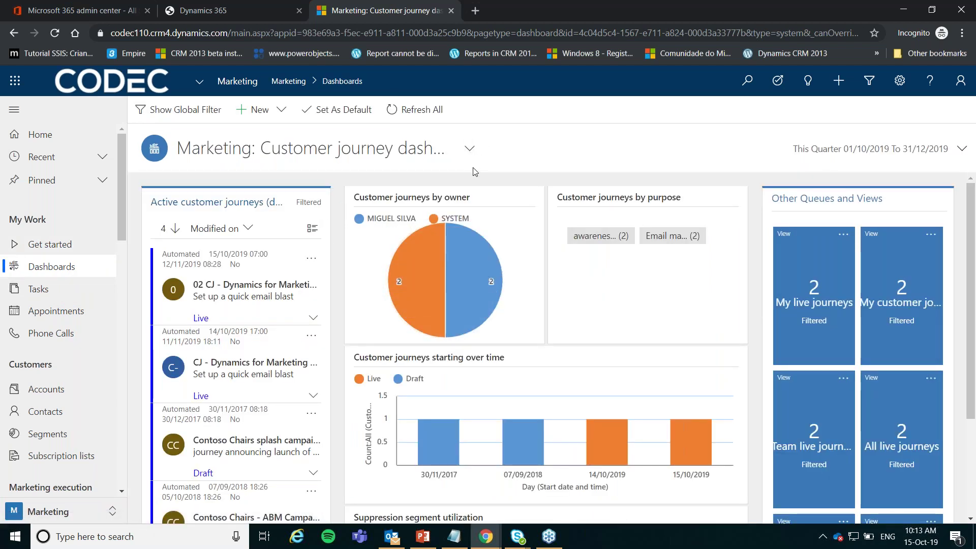
pyautogui.click(470, 149)
pyautogui.scroll(-2, 423, 210)
pyautogui.scroll(2, 424, 210)
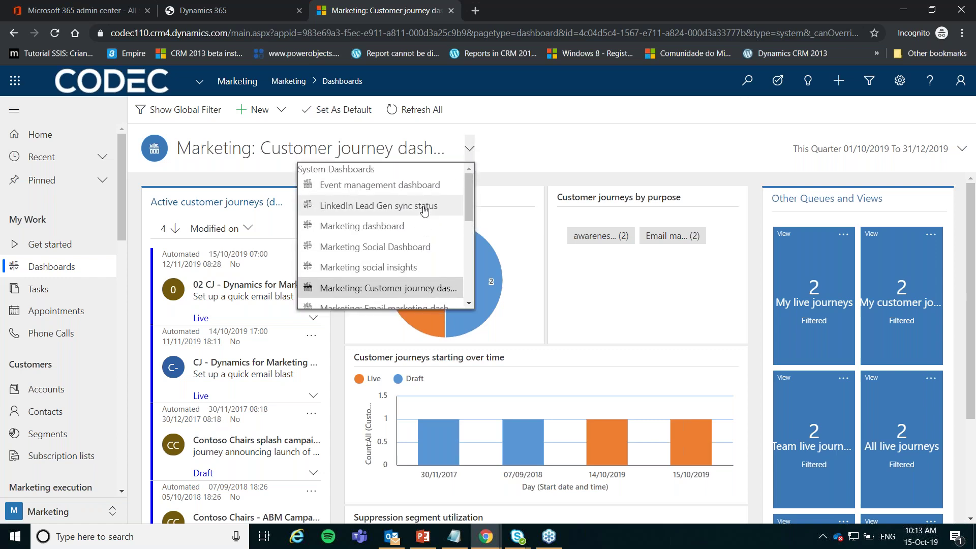
pyautogui.scroll(-2, 425, 210)
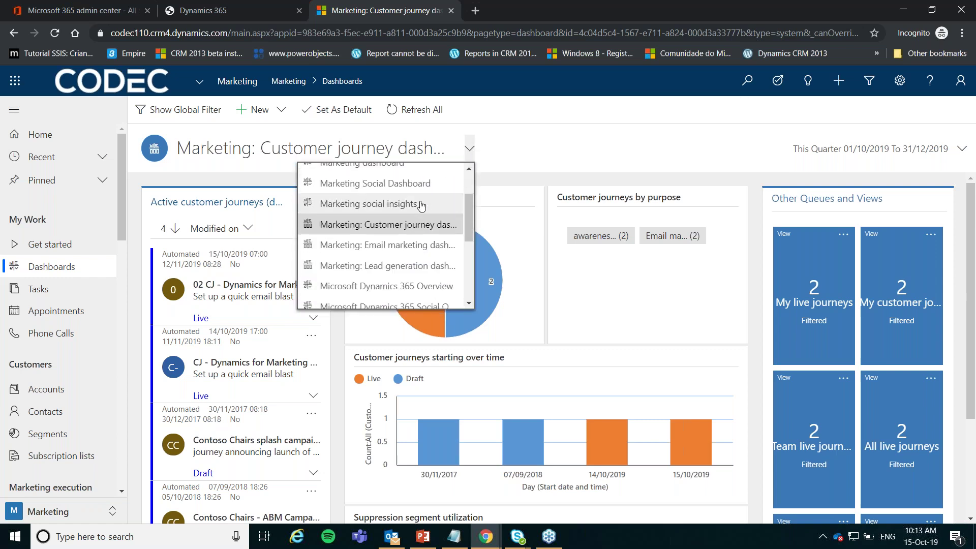
pyautogui.click(513, 184)
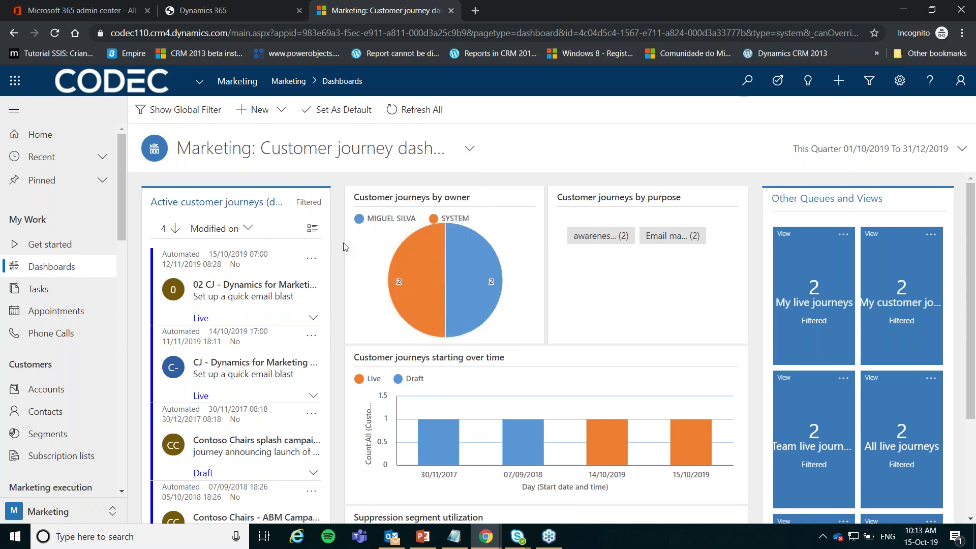
pyautogui.scroll(-1, 806, 260)
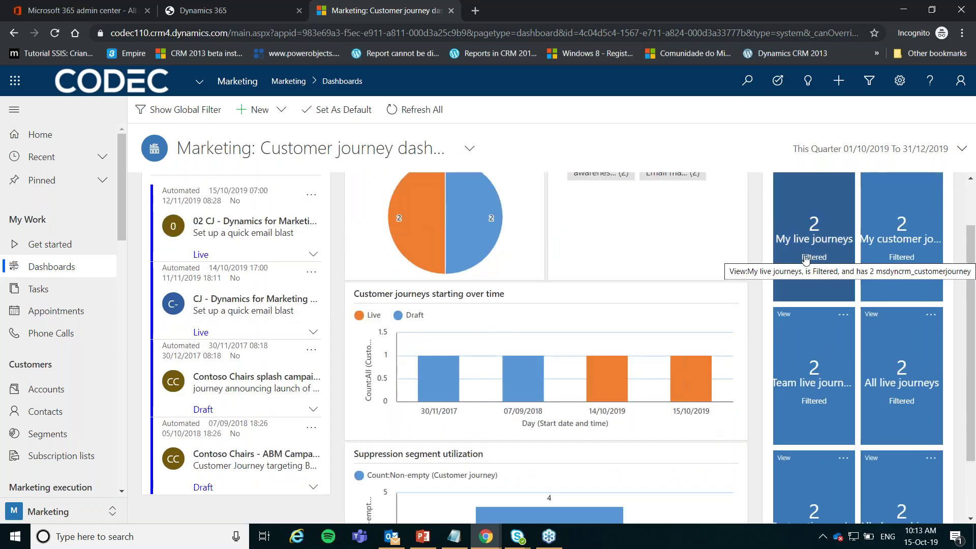
pyautogui.scroll(-1, 811, 283)
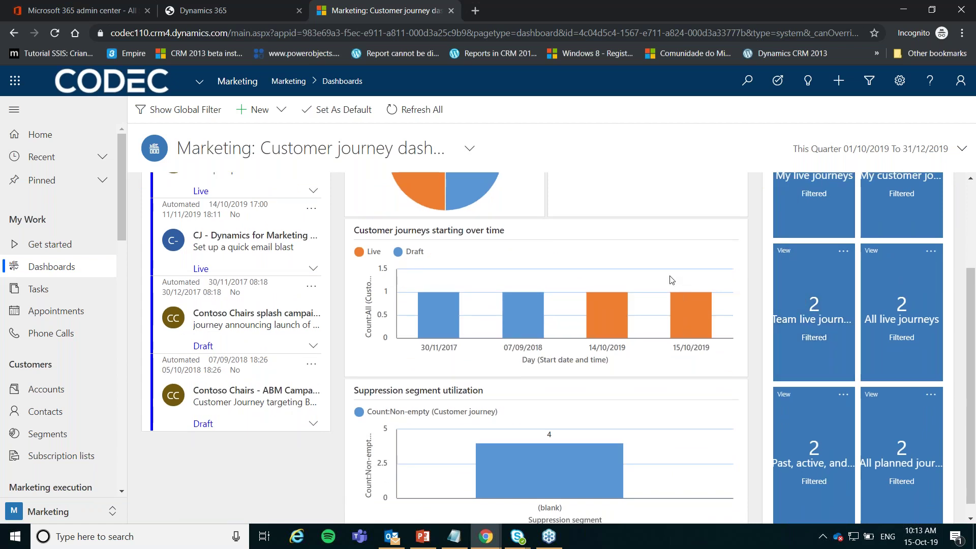
pyautogui.scroll(2, 415, 310)
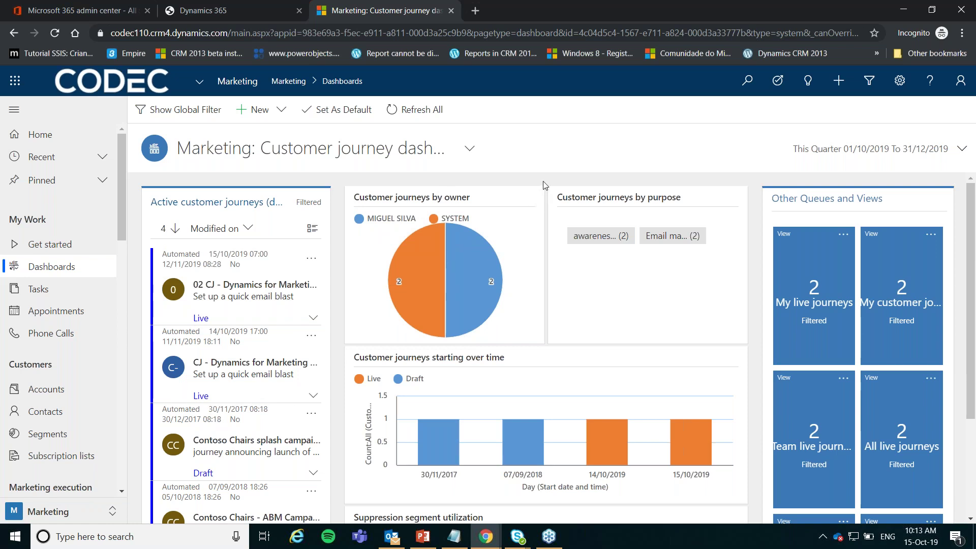
# - Switch to the Marketing dashboard and look through the list of other system dashboards
pyautogui.click(469, 149)
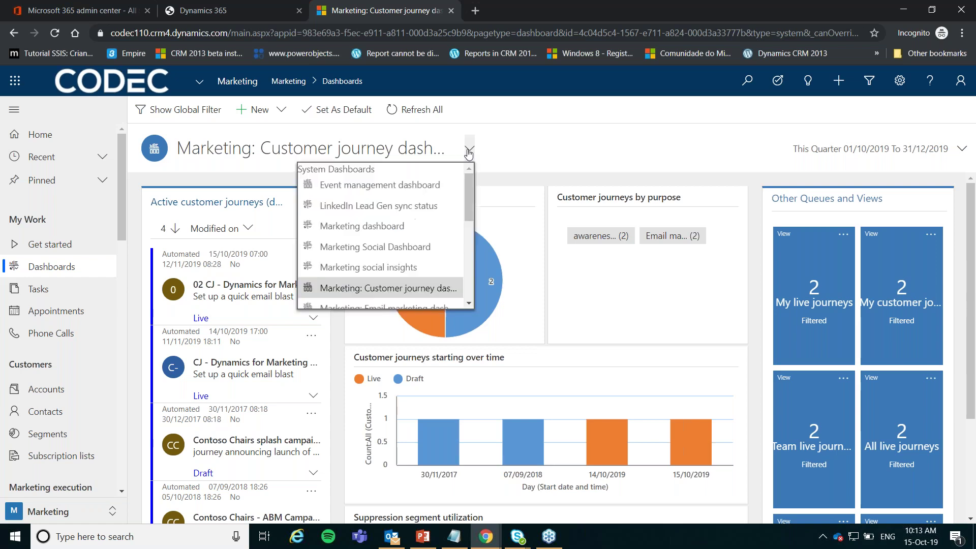
pyautogui.click(397, 227)
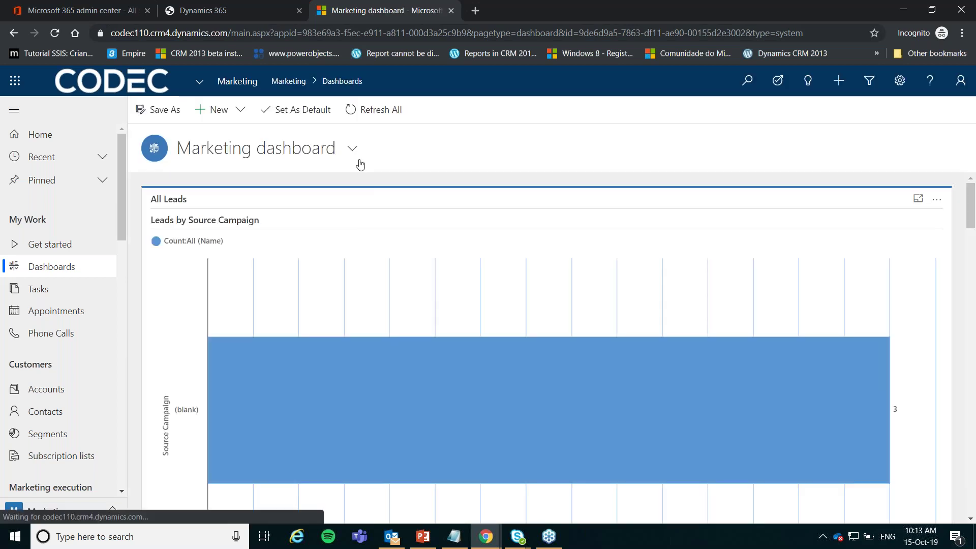
pyautogui.click(352, 149)
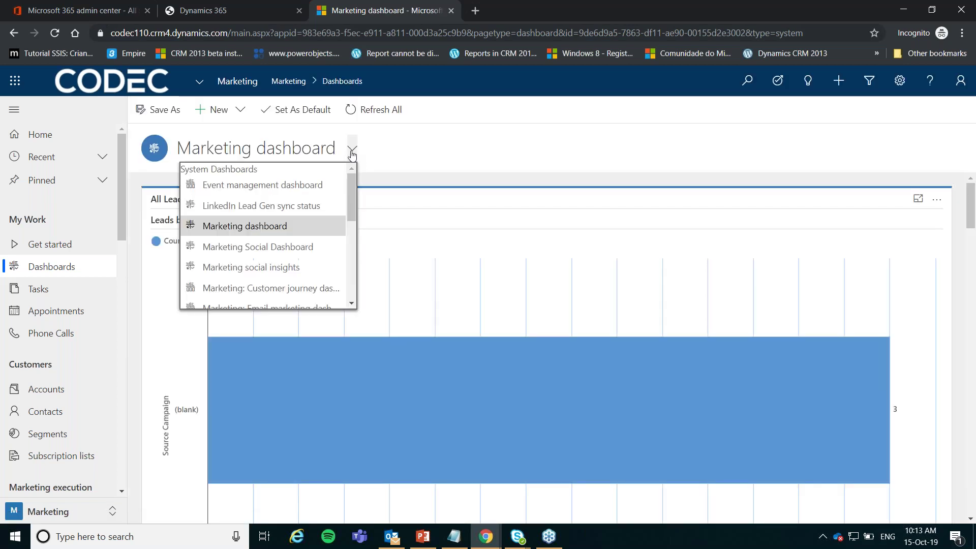
pyautogui.click(403, 179)
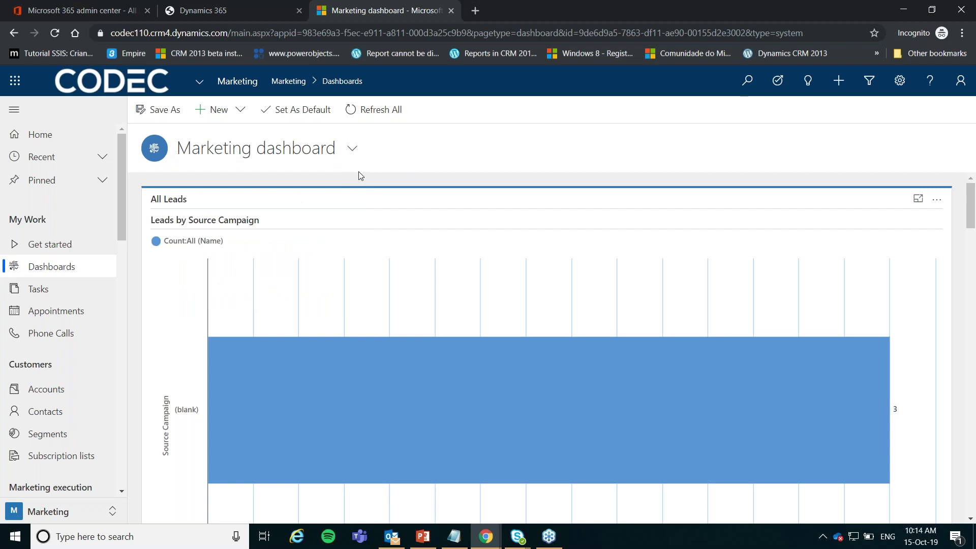
pyautogui.click(351, 152)
pyautogui.scroll(-3, 344, 214)
pyautogui.scroll(3, 352, 232)
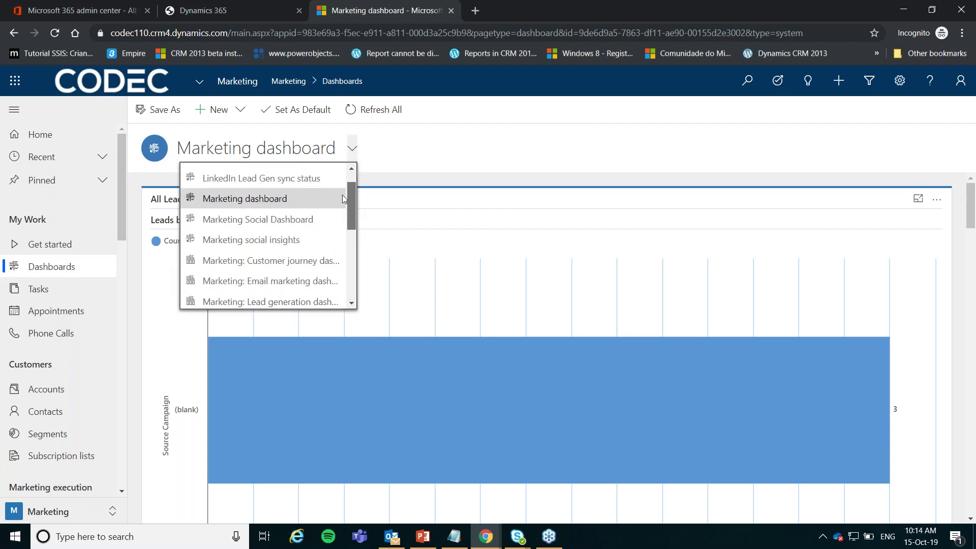
pyautogui.click(383, 189)
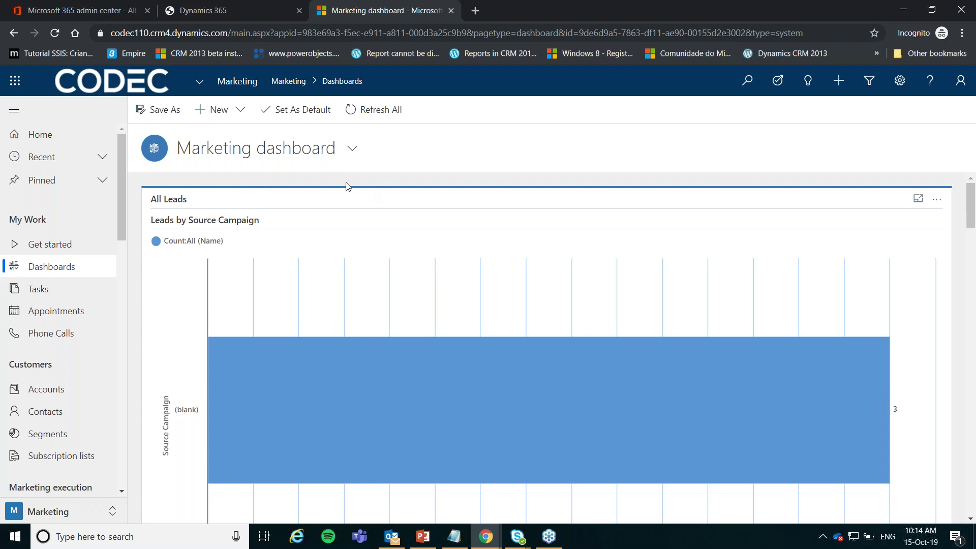
# - View the Marketing Social Dashboard and the Marketing social insights dashboard
pyautogui.click(284, 159)
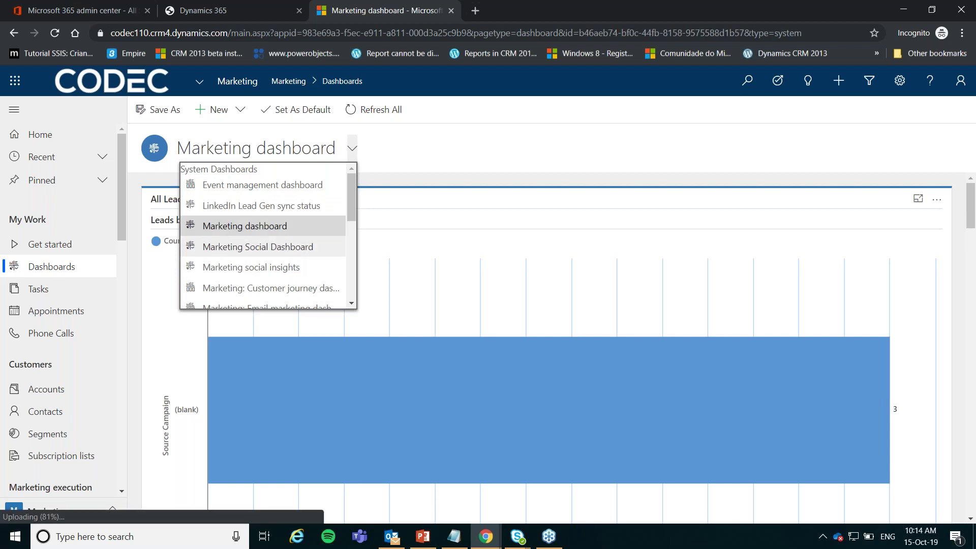
pyautogui.click(284, 247)
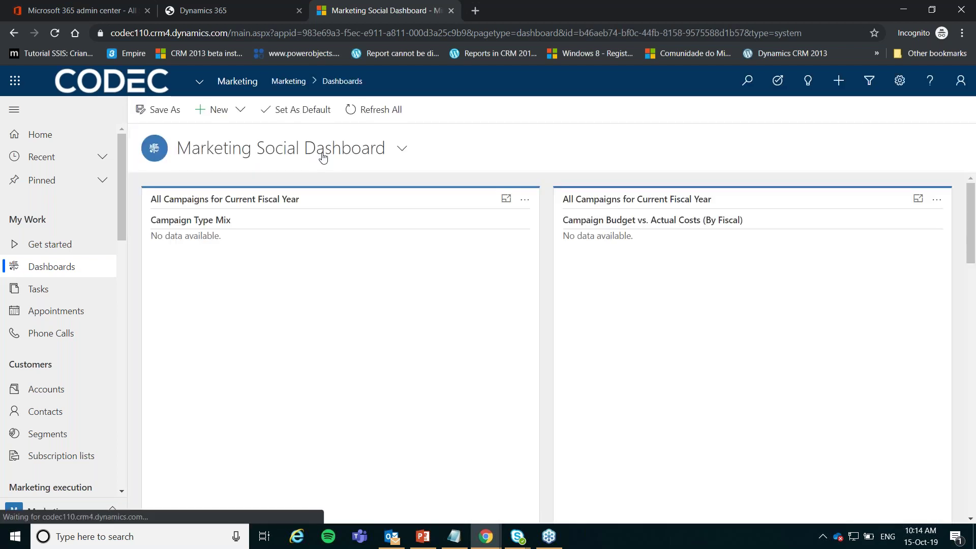
pyautogui.click(322, 155)
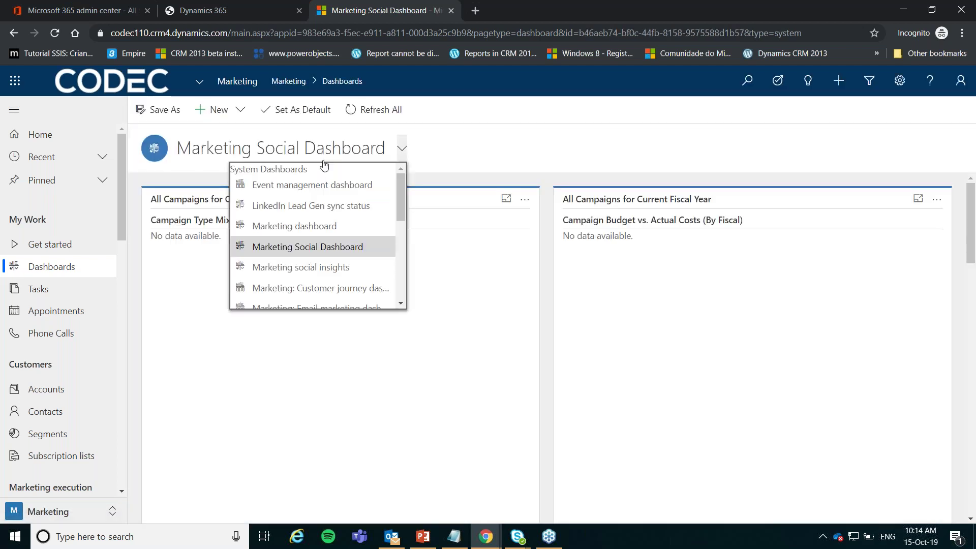
pyautogui.click(316, 269)
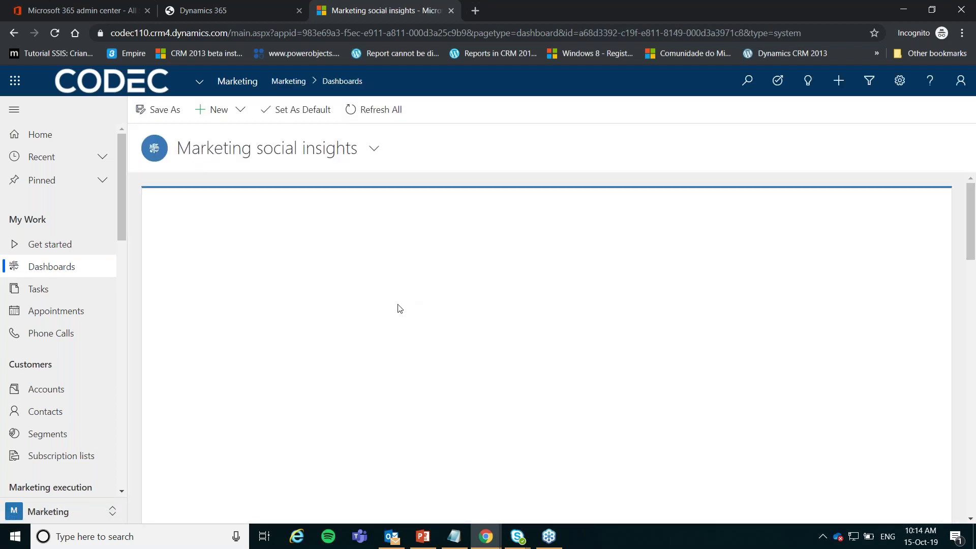
# - Switch to the Marketing: Email marketing dashboard
pyautogui.click(373, 149)
pyautogui.scroll(-1, 285, 260)
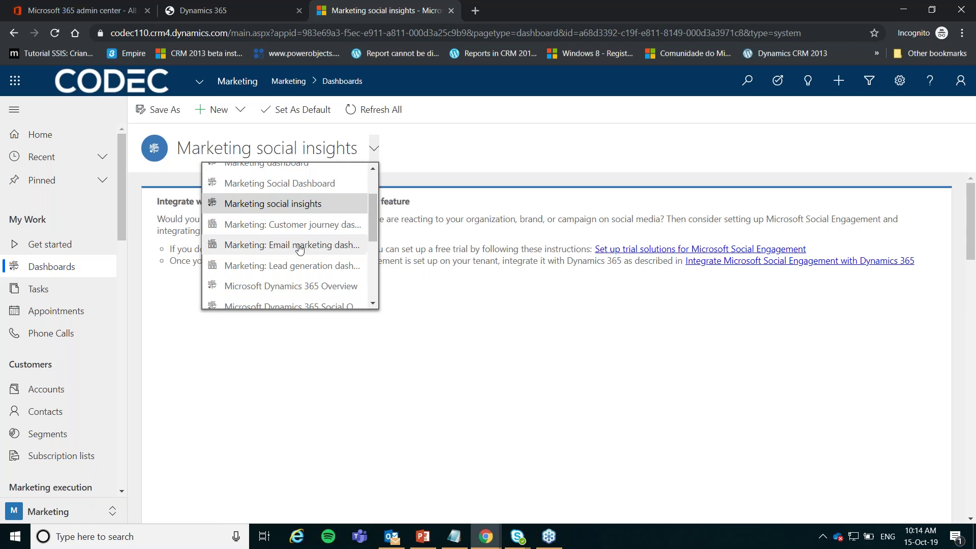
pyautogui.click(304, 251)
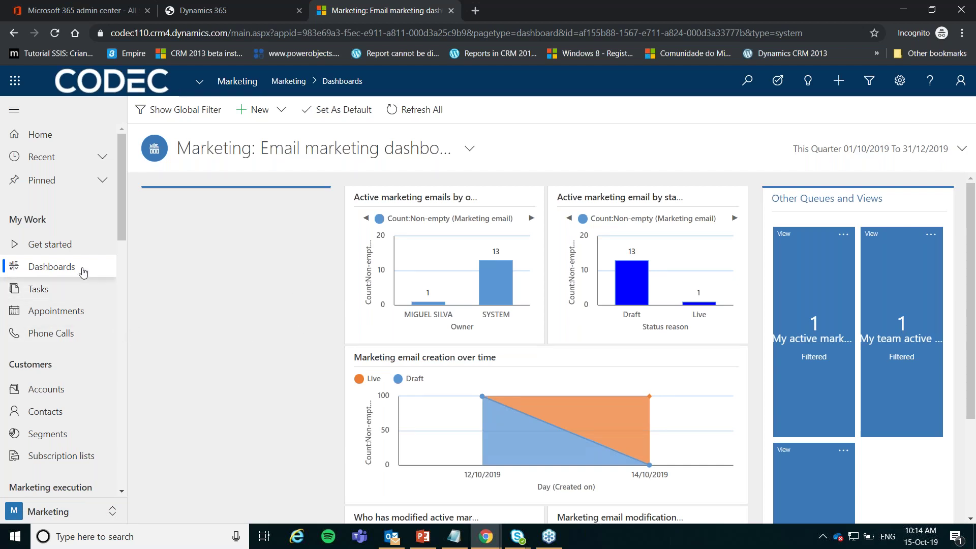
# - Open the customer segments list and start a new segment
pyautogui.scroll(-1, 81, 271)
pyautogui.scroll(-1, 81, 277)
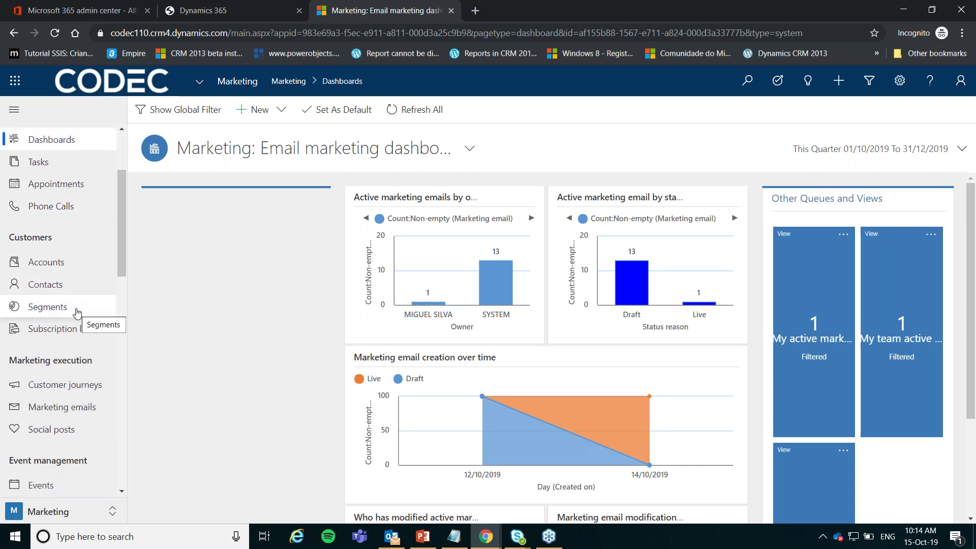
pyautogui.click(77, 312)
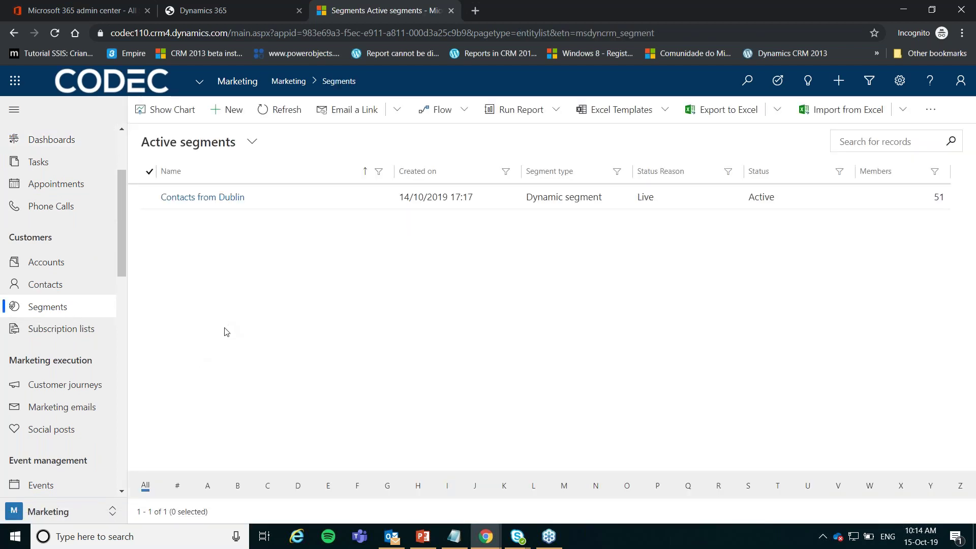
pyautogui.click(230, 110)
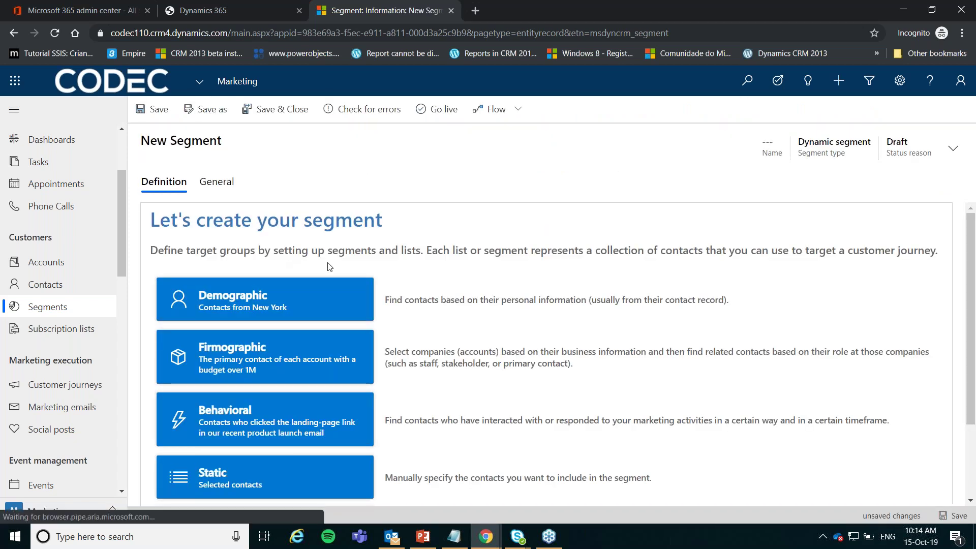
# - Examine the segment types offered for the new segment, from Demographic to Combined audiences, with their descriptions
pyautogui.scroll(-2, 386, 320)
pyautogui.scroll(2, 386, 326)
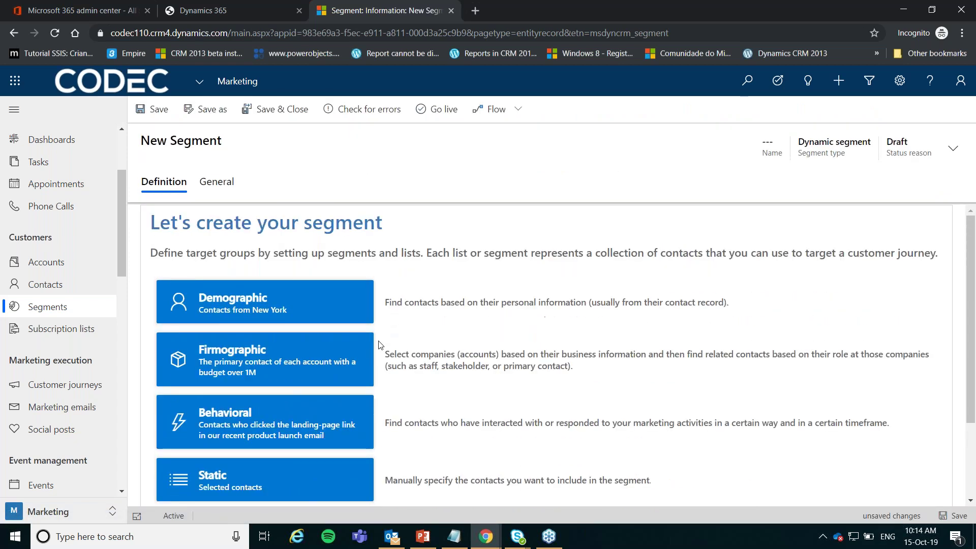
pyautogui.scroll(-2, 388, 338)
pyautogui.scroll(2, 388, 338)
pyautogui.scroll(-1, 394, 336)
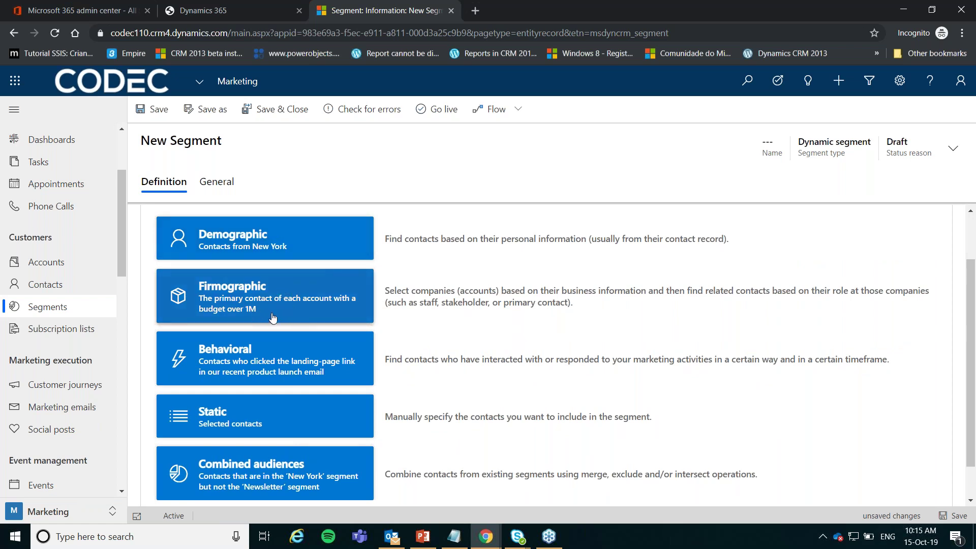
pyautogui.scroll(-1, 303, 314)
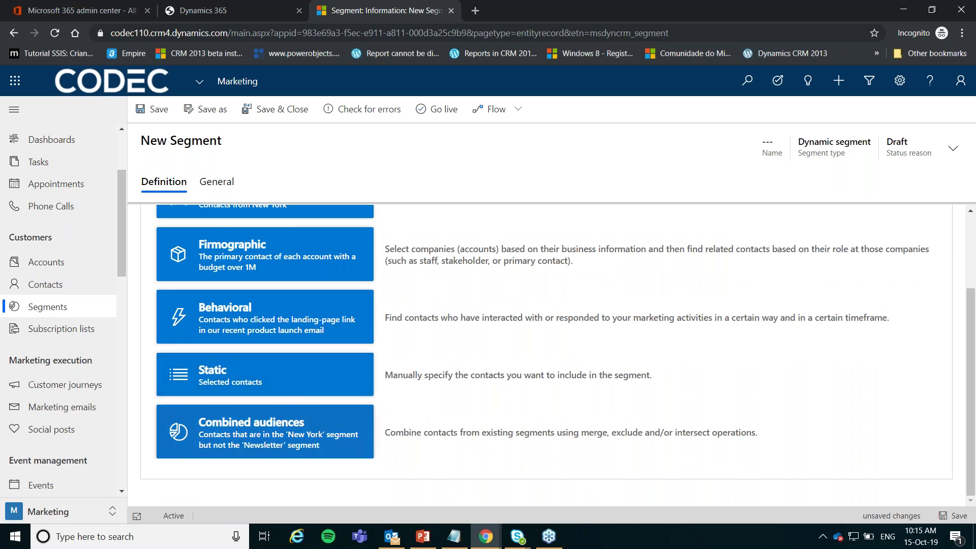
pyautogui.scroll(2, 325, 382)
pyautogui.scroll(-1, 379, 375)
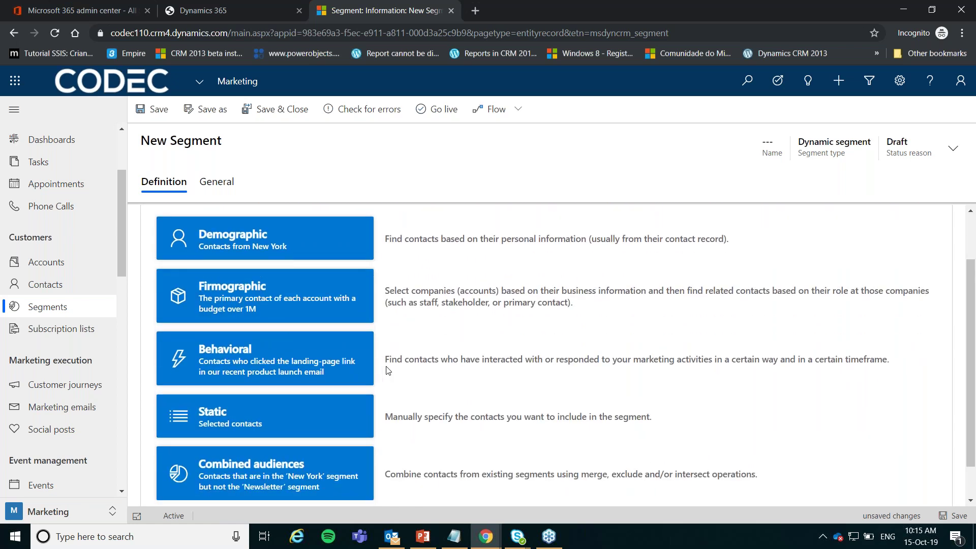
# - Base the segment on the Demographic type and add a contact condition where Address 1: City equals Dublin
pyautogui.click(256, 247)
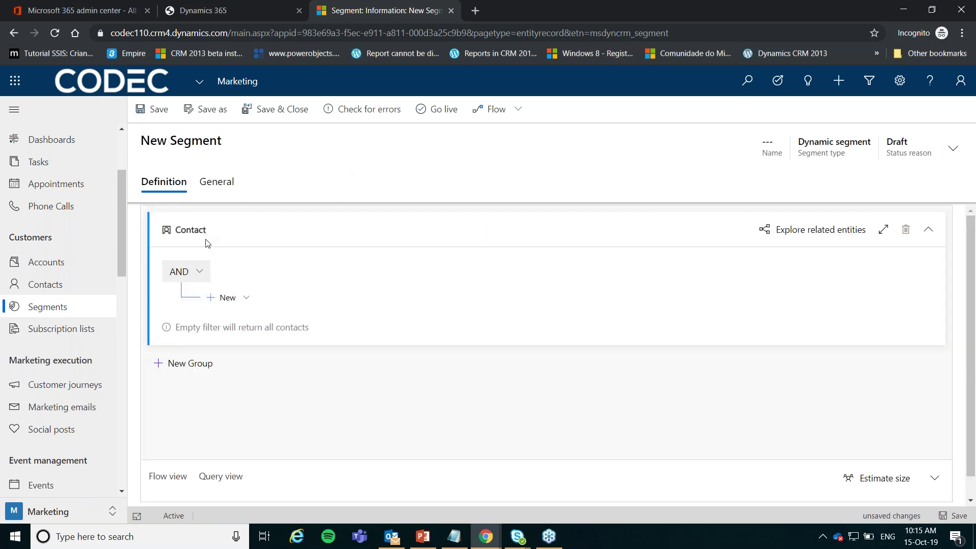
pyautogui.click(238, 299)
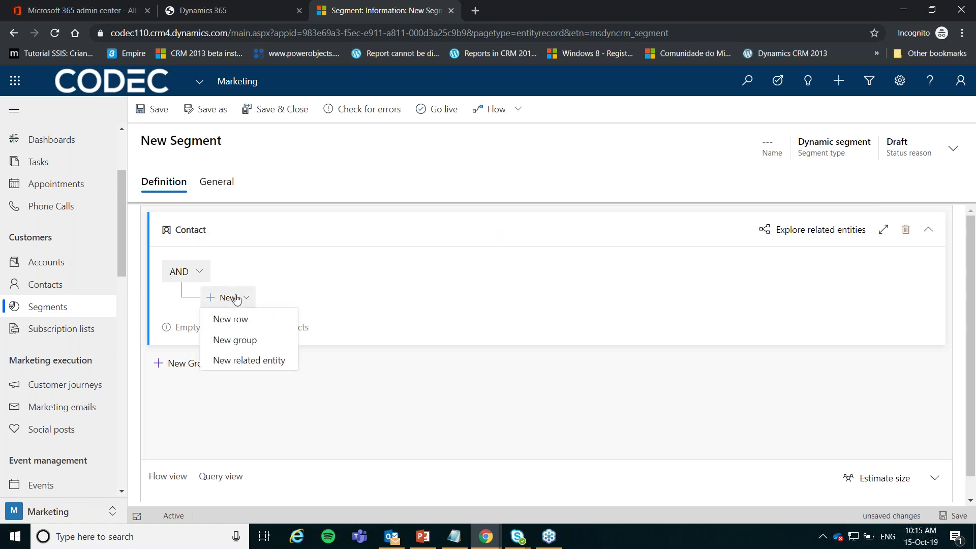
pyautogui.click(245, 320)
pyautogui.click(359, 299)
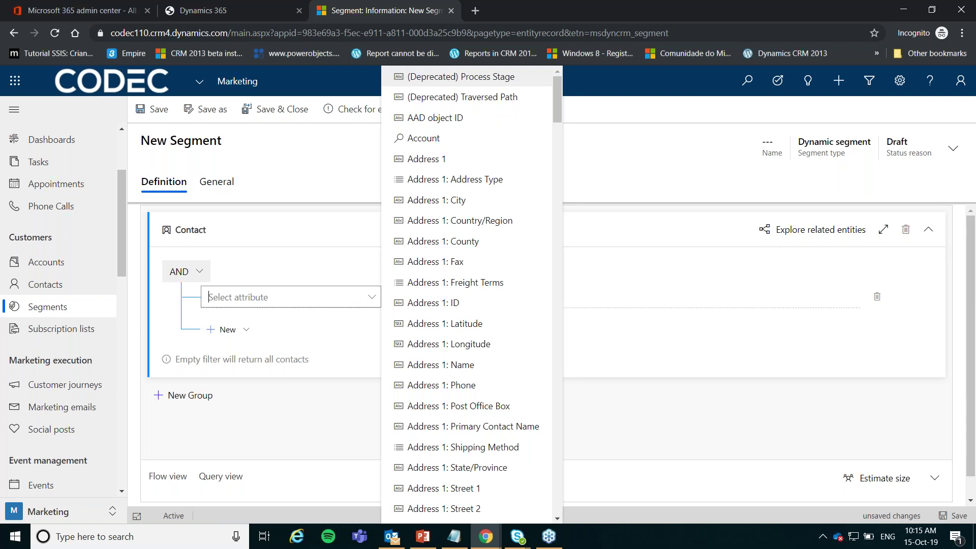
pyautogui.write('ad')
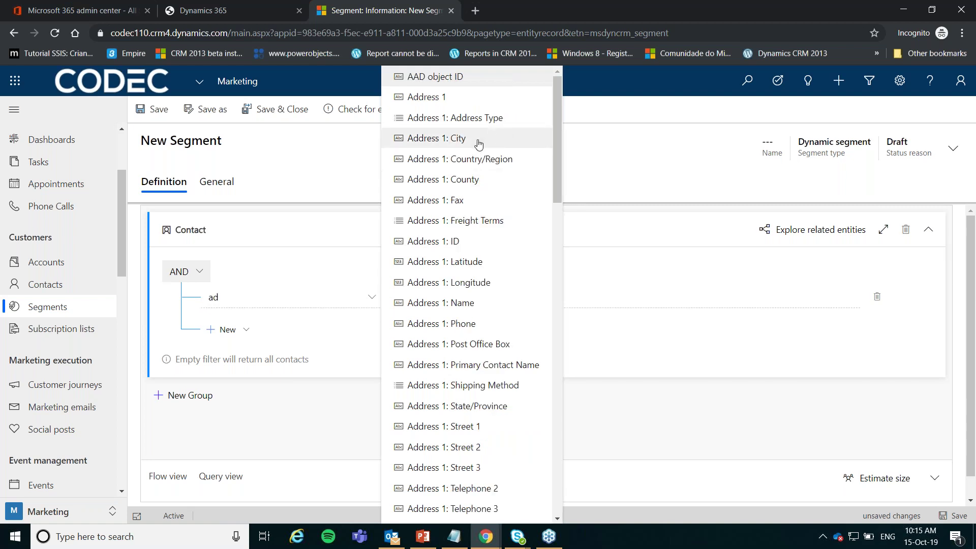
pyautogui.click(482, 139)
pyautogui.click(560, 299)
pyautogui.write('Dublin')
pyautogui.click(618, 409)
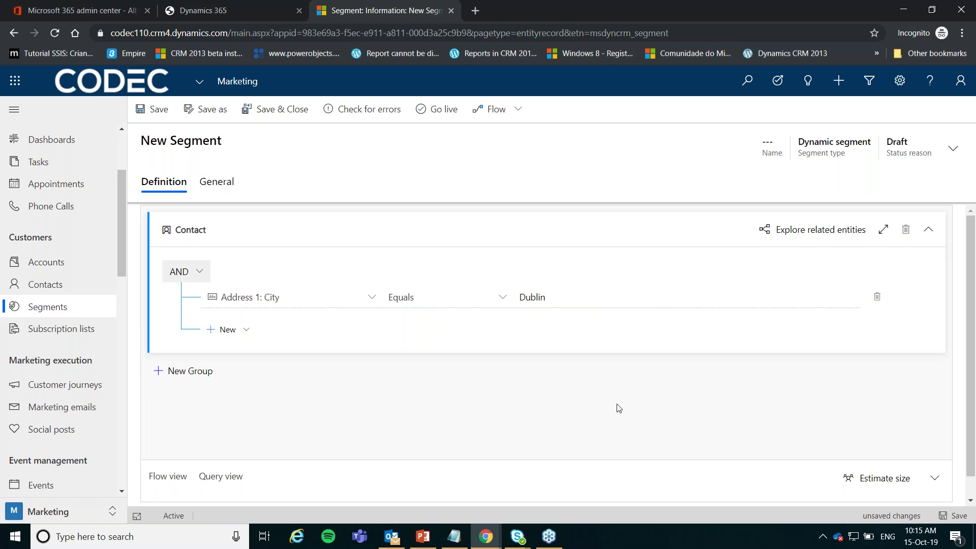
# - Check the options for extending the contact filter, and estimate the segment's size
pyautogui.click(240, 330)
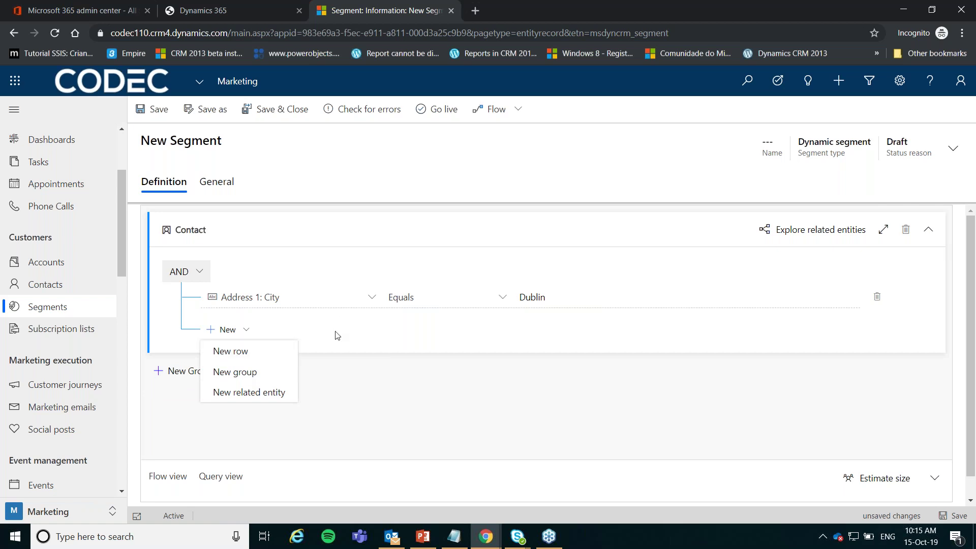
pyautogui.click(378, 386)
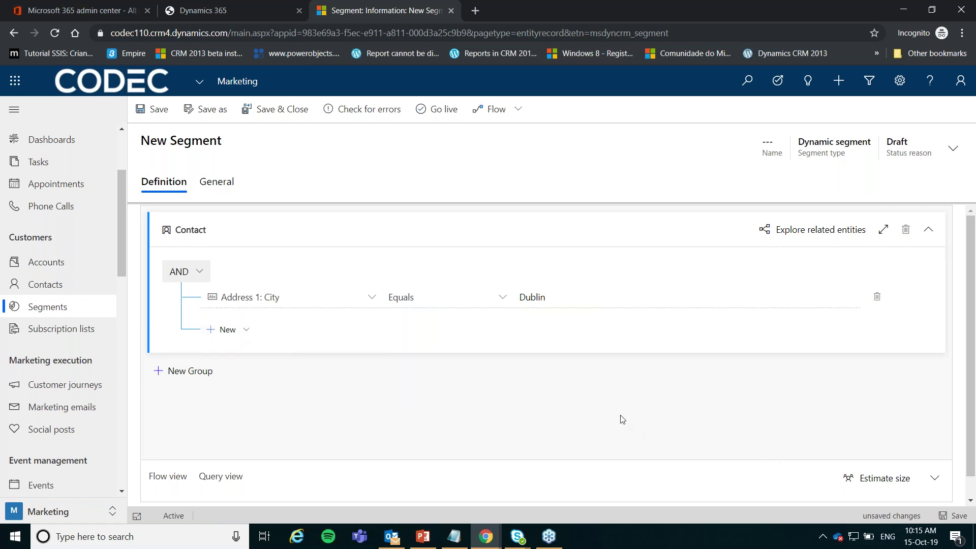
pyautogui.click(871, 483)
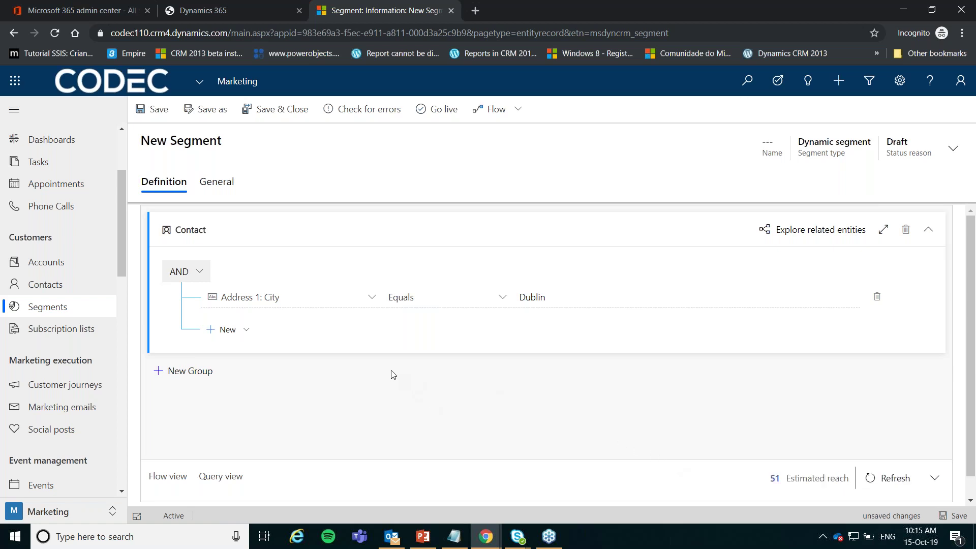
pyautogui.doubleClick(774, 478)
pyautogui.click(761, 470)
# - Discard the unsaved new segment and open the existing Contacts from Dublin segment
pyautogui.click(58, 311)
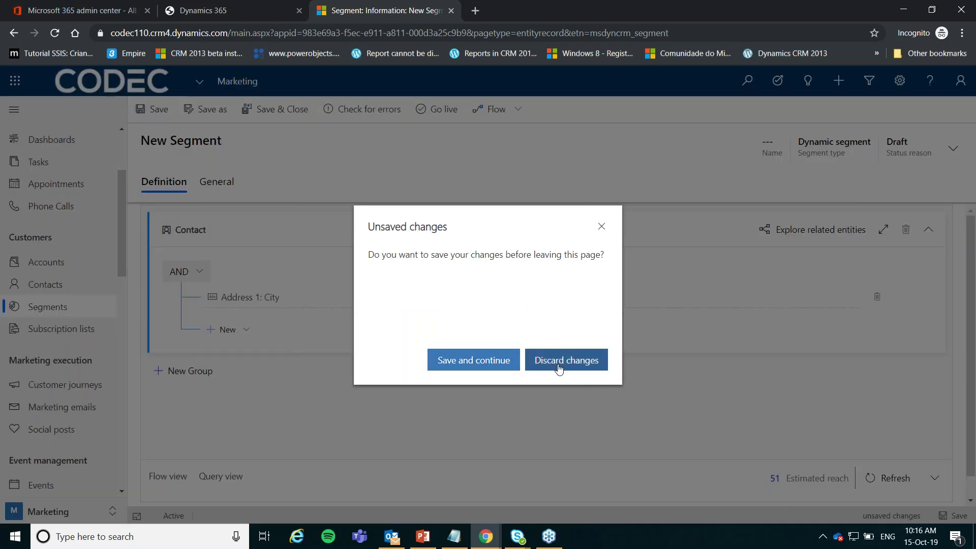
pyautogui.click(559, 362)
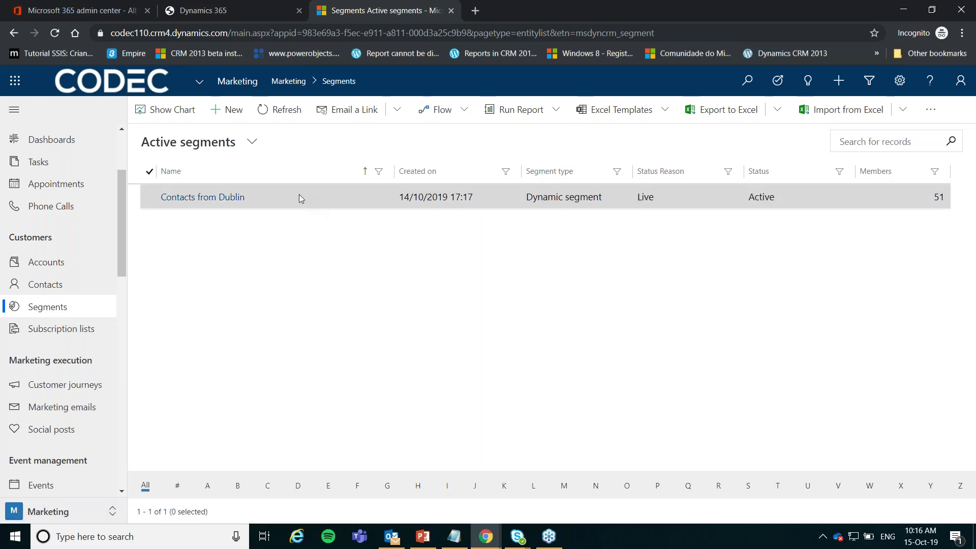
pyautogui.doubleClick(302, 201)
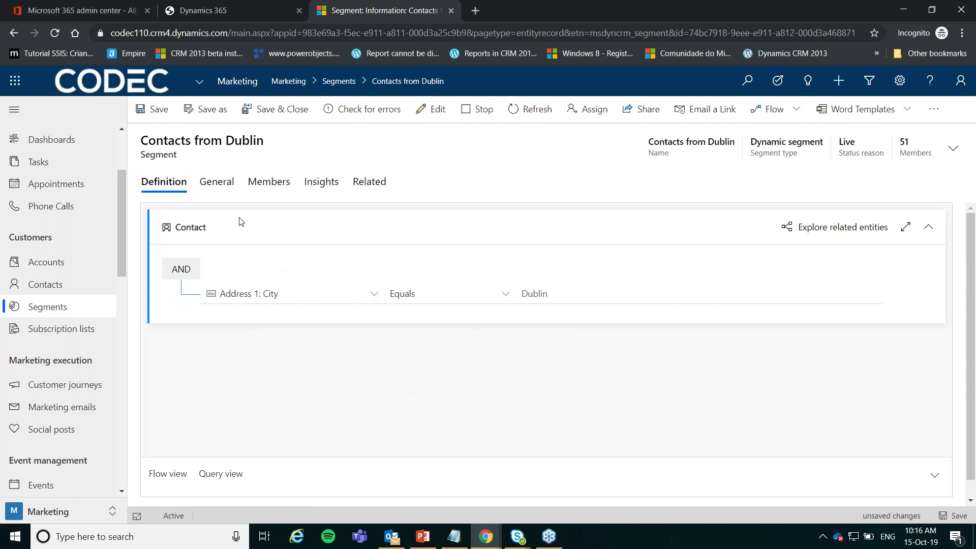
# - Review the general details, definition and full member list of the Contacts from Dublin segment
pyautogui.click(213, 185)
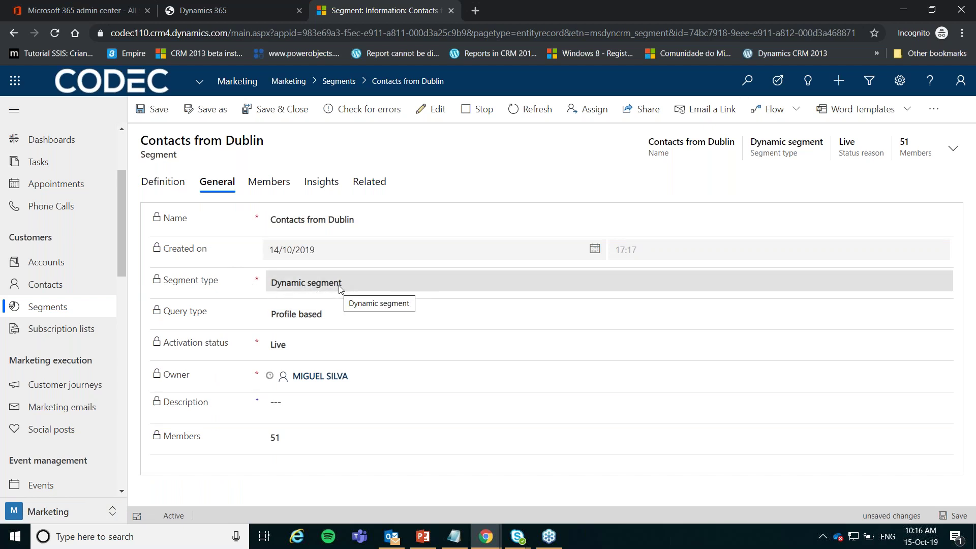
pyautogui.click(164, 185)
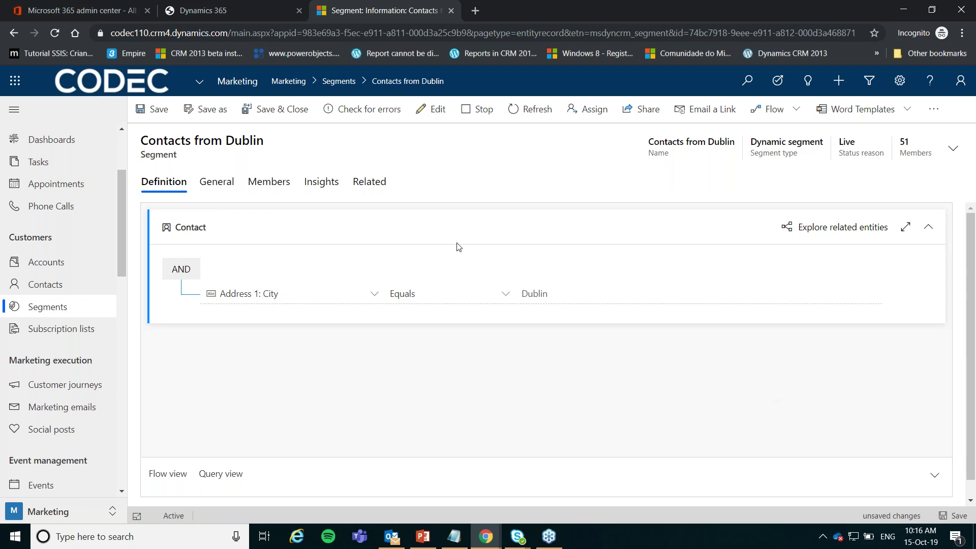
pyautogui.click(280, 186)
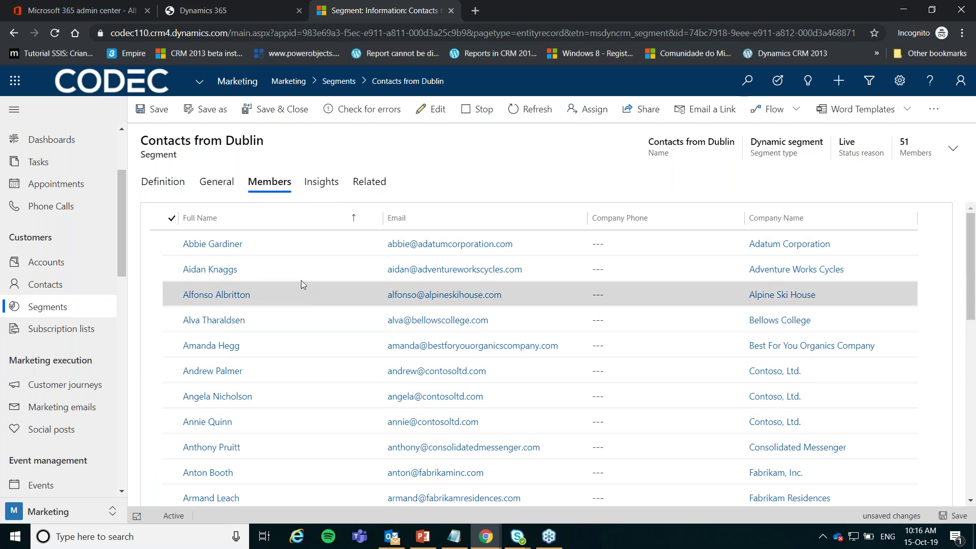
pyautogui.scroll(-2, 295, 283)
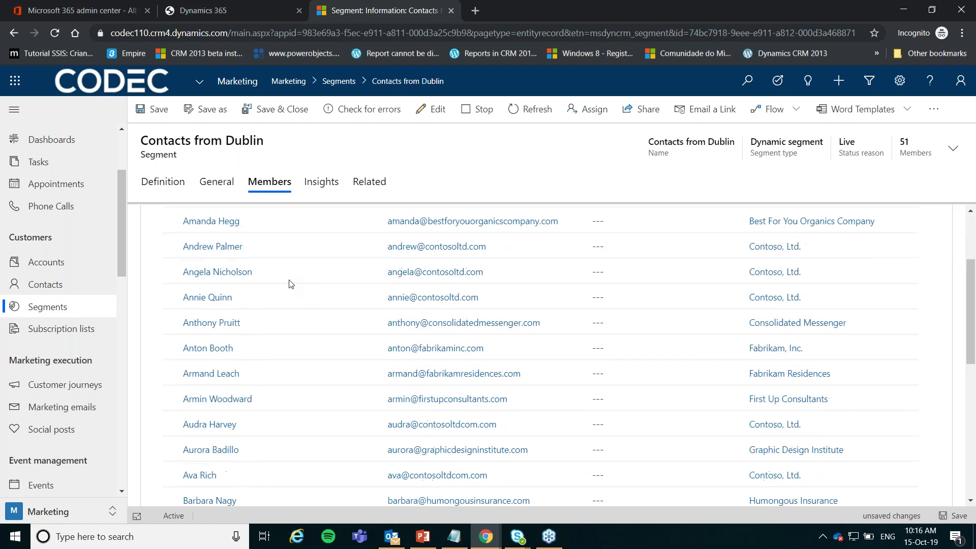
pyautogui.scroll(-5, 291, 284)
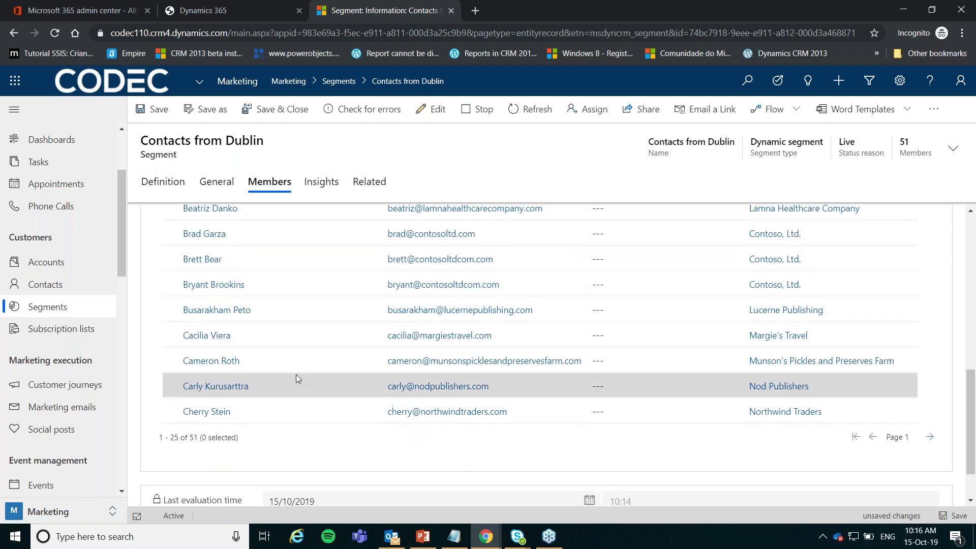
pyautogui.scroll(2, 314, 315)
pyautogui.scroll(-3, 315, 318)
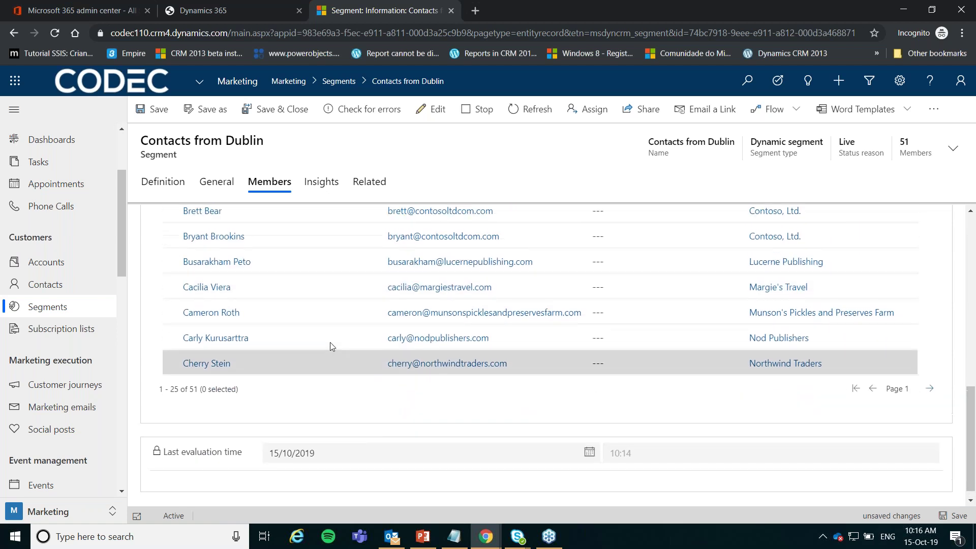
pyautogui.scroll(10, 332, 346)
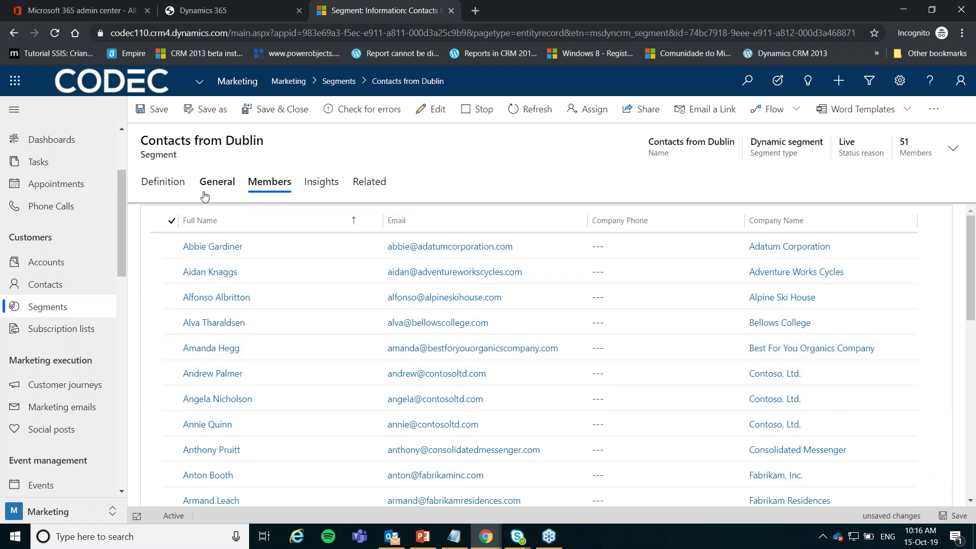
pyautogui.click(171, 184)
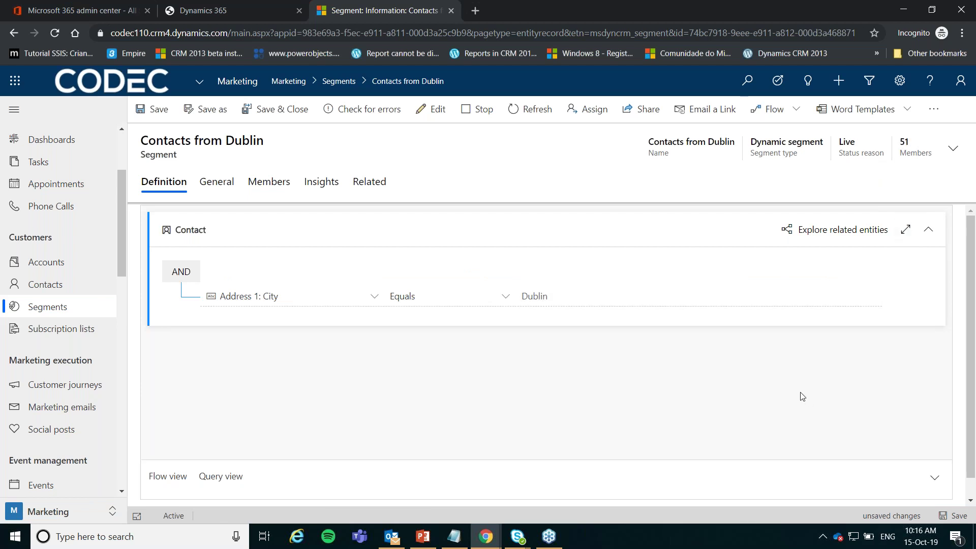
# - Start another new segment of the Behavioral type and set its interaction to Event check-in
pyautogui.click(60, 311)
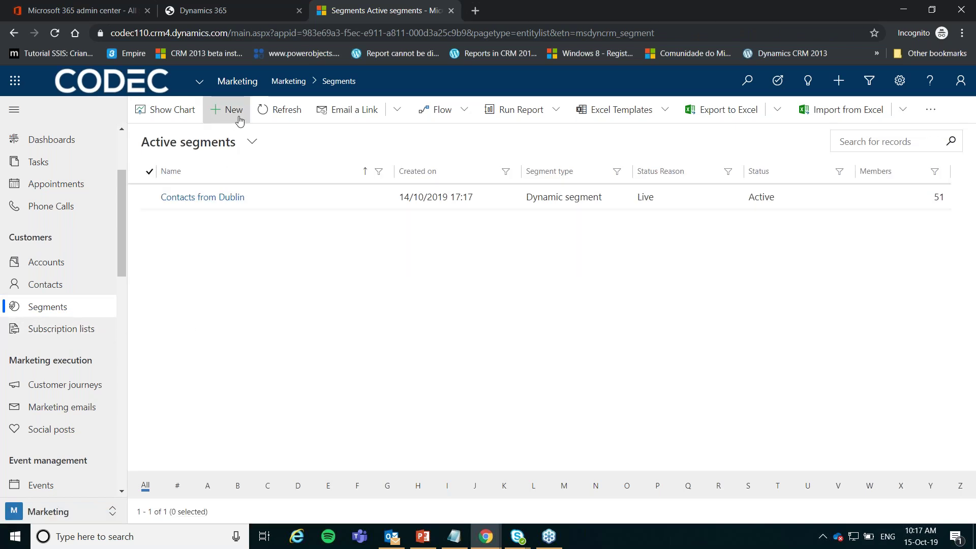
pyautogui.click(221, 109)
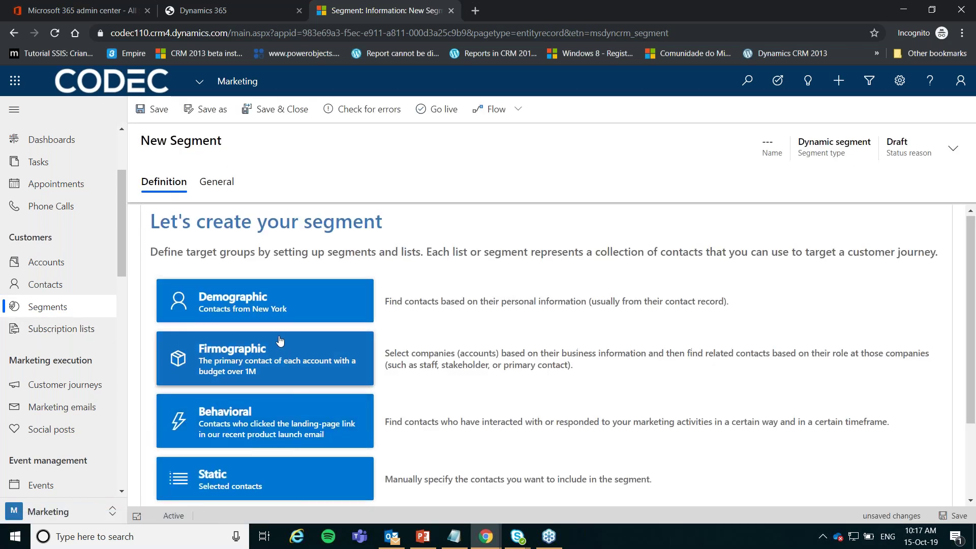
pyautogui.scroll(-1, 249, 364)
pyautogui.click(243, 363)
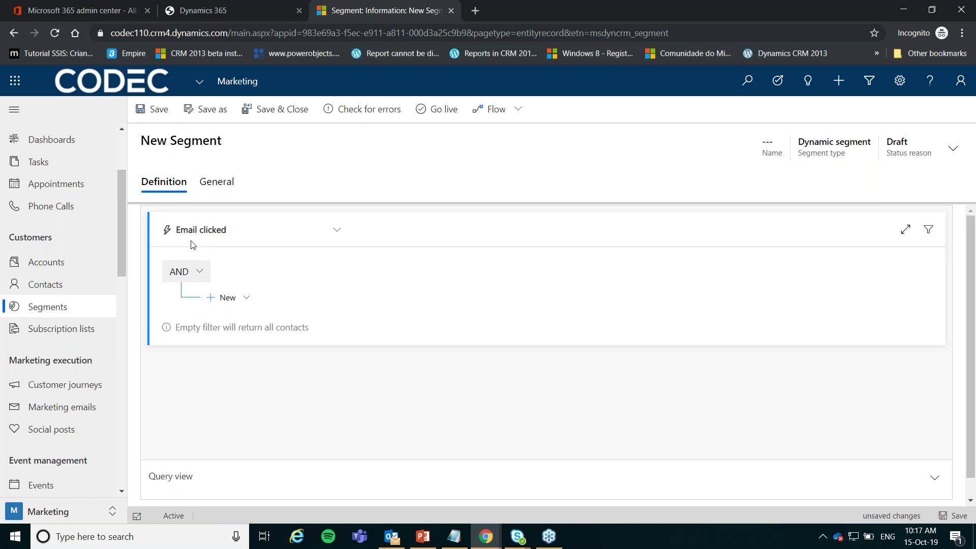
pyautogui.click(240, 232)
pyautogui.scroll(-1, 432, 328)
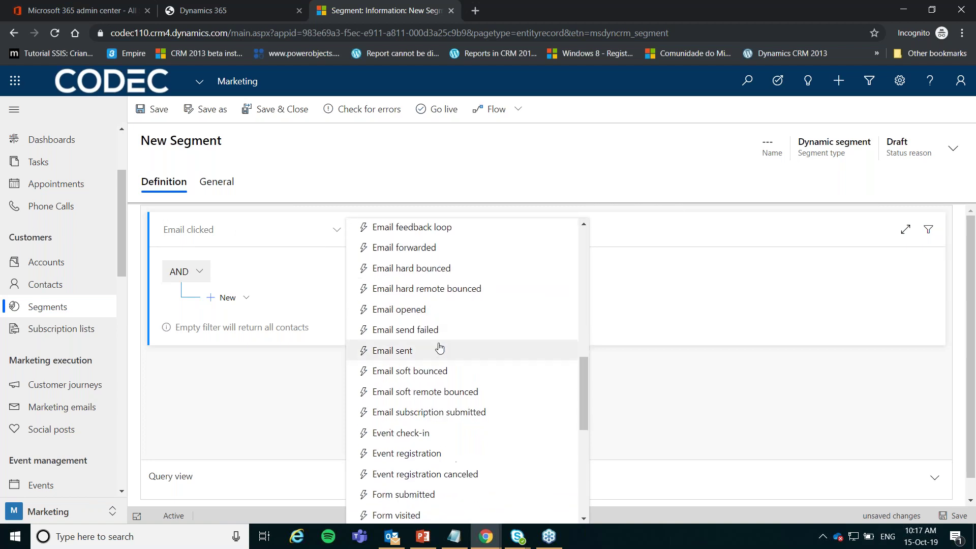
pyautogui.scroll(-1, 444, 353)
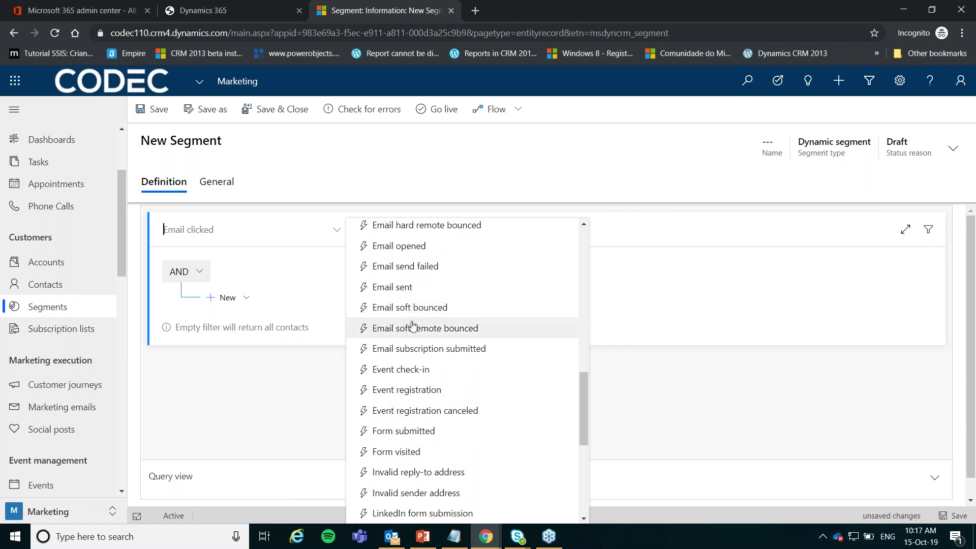
pyautogui.click(439, 376)
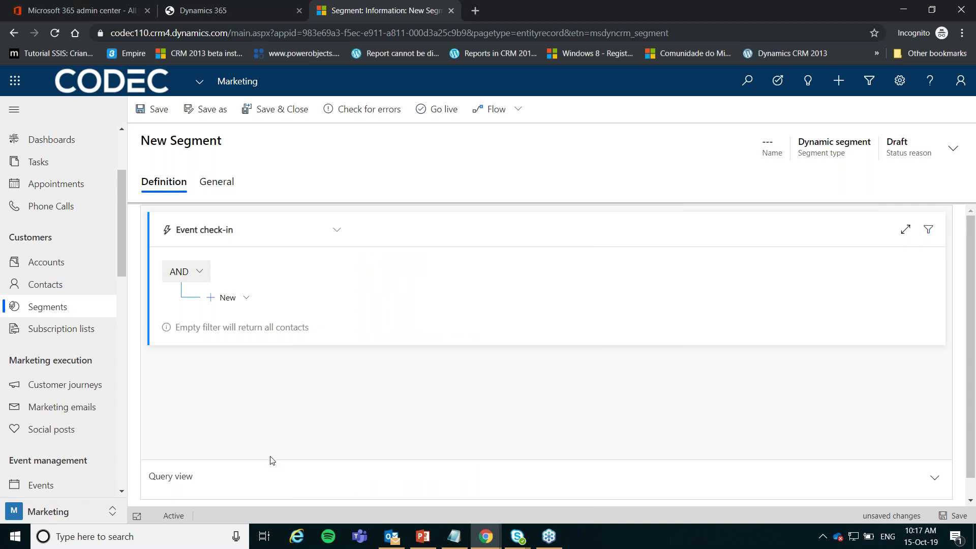
# - Discard the Behavioral segment and start a fresh one to review the segment types from Demographic to Combined audiences
pyautogui.click(78, 310)
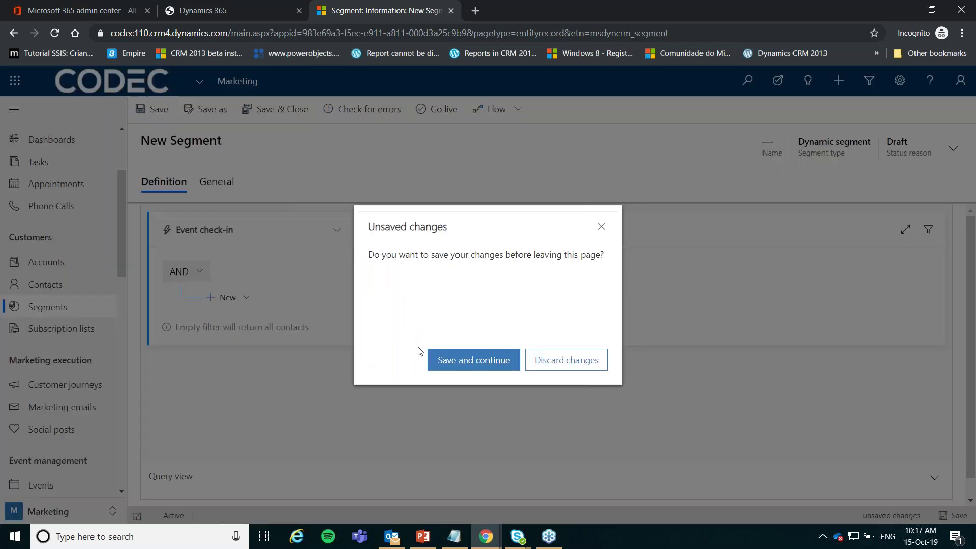
pyautogui.click(529, 365)
pyautogui.click(229, 108)
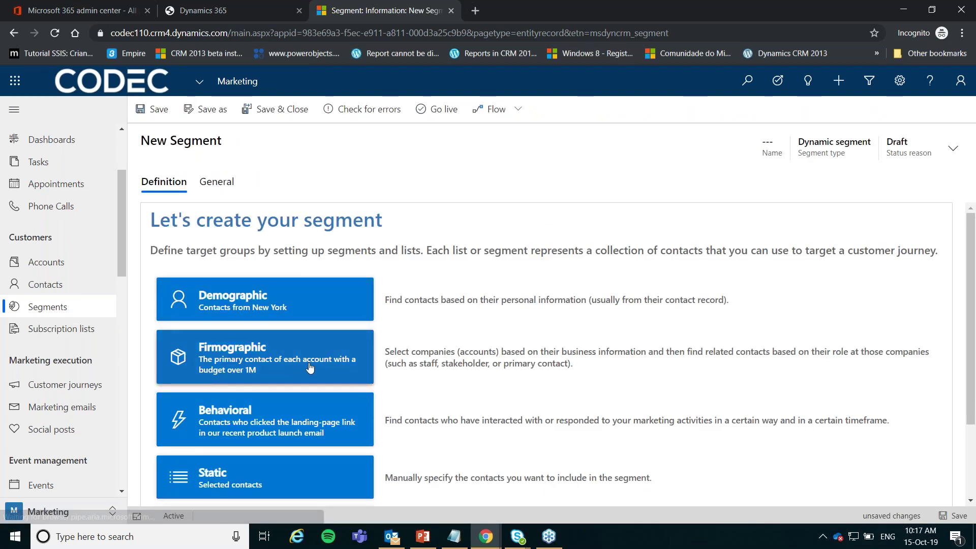
pyautogui.scroll(-2, 305, 368)
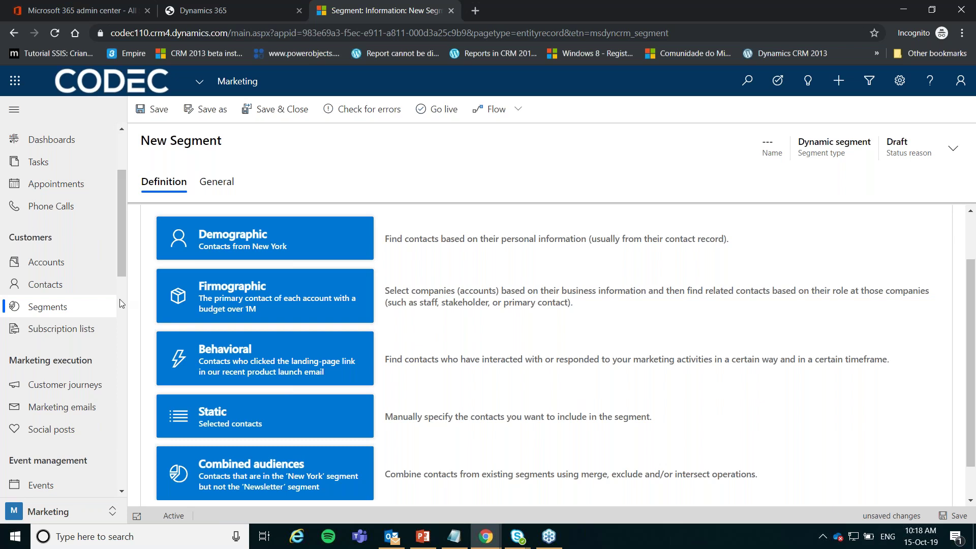
# - Leave the new segment without saving, and examine the summary and members of the Newsletter subscription list
pyautogui.click(84, 330)
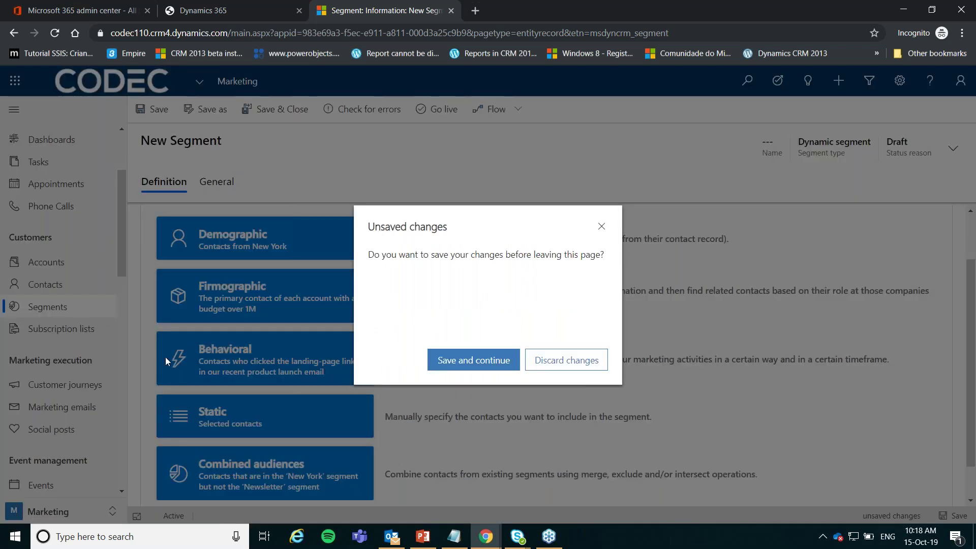
pyautogui.click(83, 328)
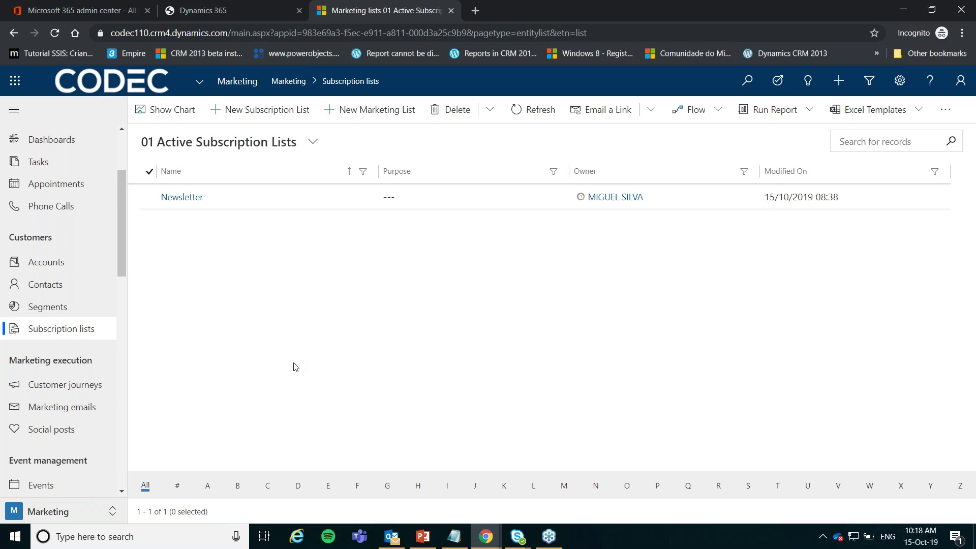
pyautogui.doubleClick(239, 201)
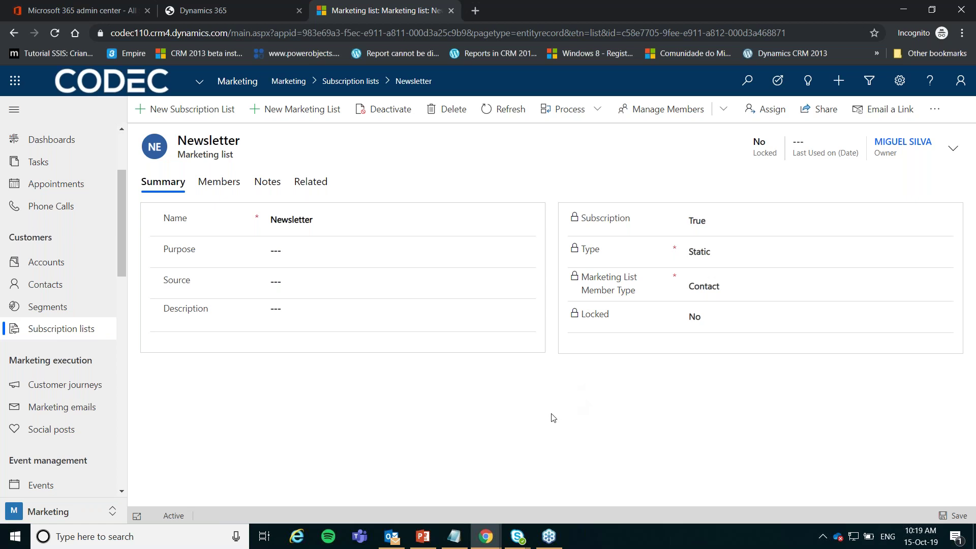
pyautogui.click(227, 186)
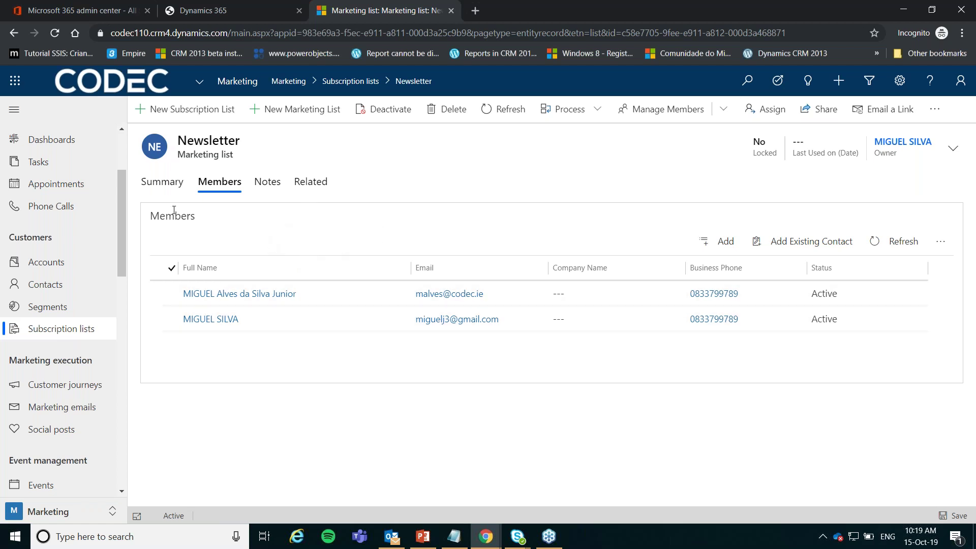
pyautogui.click(164, 186)
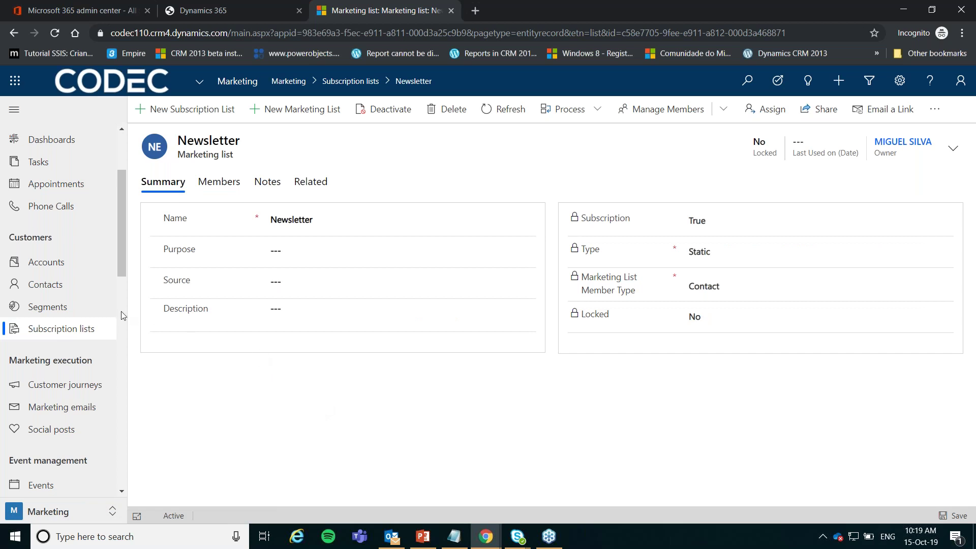
# - Open the marketing page "01 MP - Explore Dynamics 365 for Marketing Capabilities" from the active marketing pages
pyautogui.moveTo(121, 268); pyautogui.dragTo(123, 291)
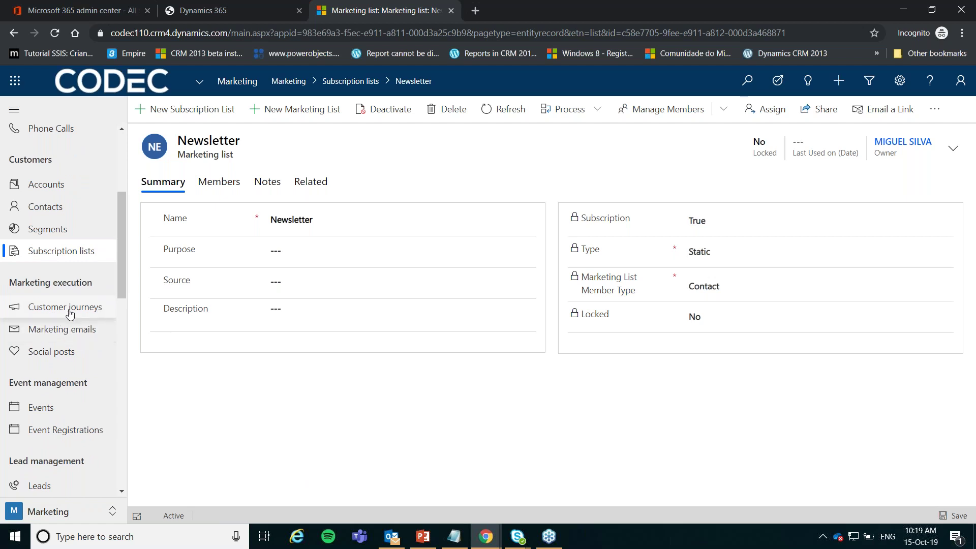
pyautogui.scroll(-1, 87, 312)
pyautogui.scroll(-3, 80, 284)
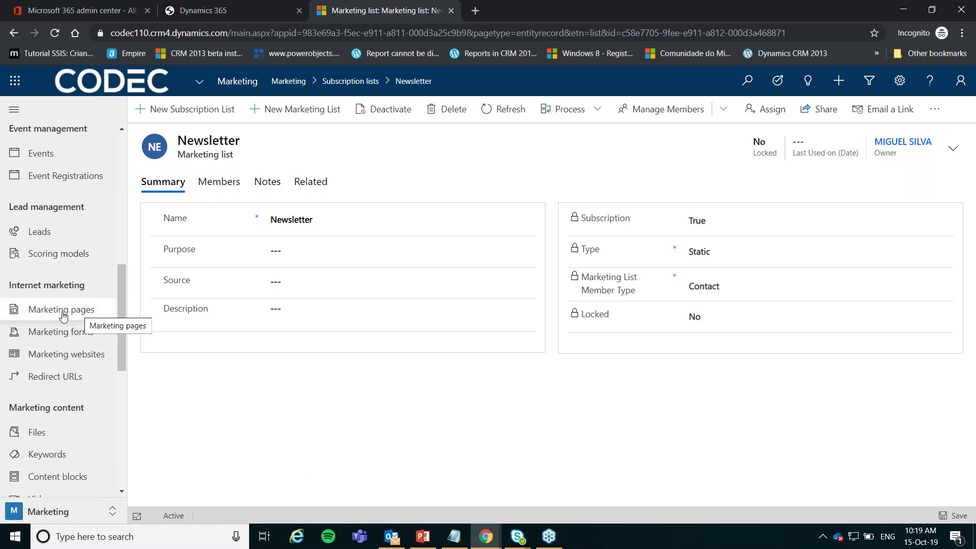
pyautogui.click(70, 318)
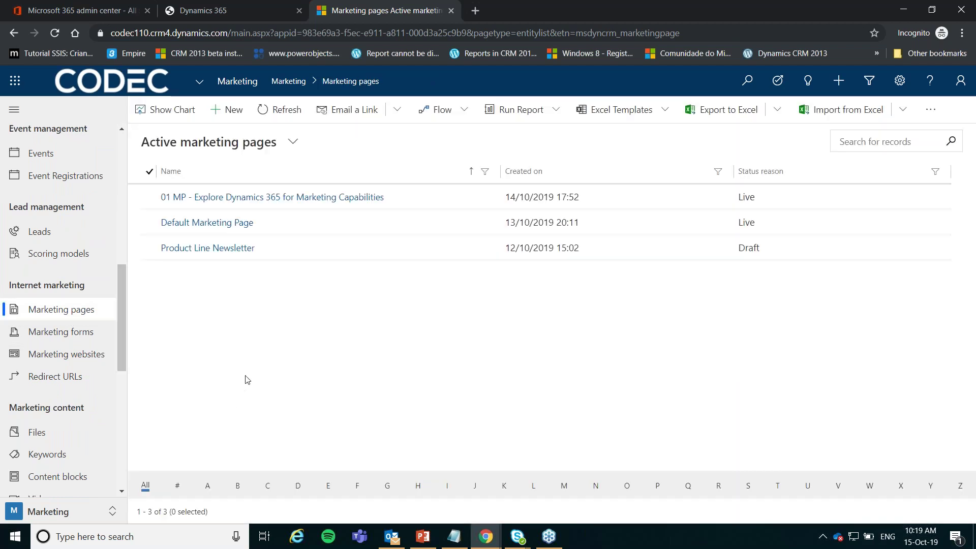
pyautogui.doubleClick(424, 200)
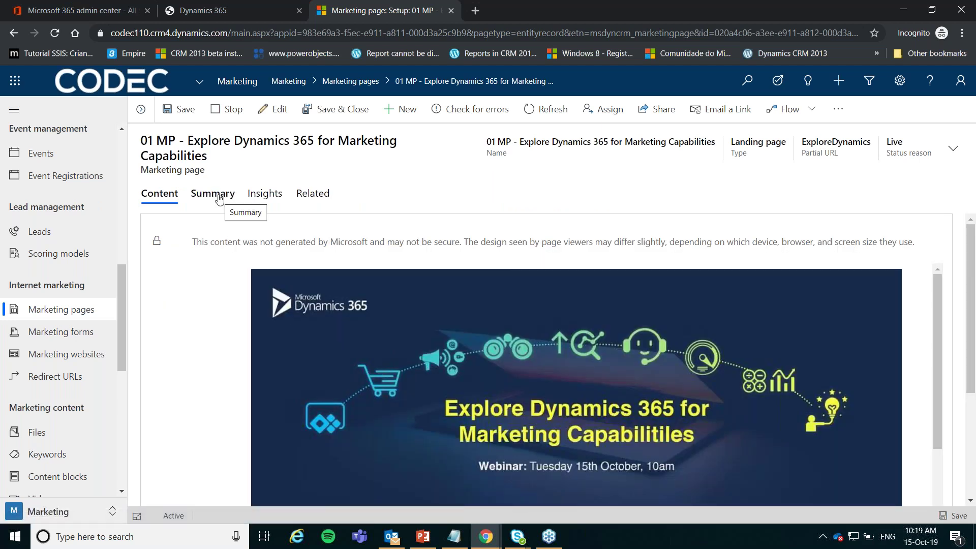
# - Examine the marketing page's content from the webinar banner to the registration form, and its summary details including the full page URL
pyautogui.scroll(-10, 379, 288)
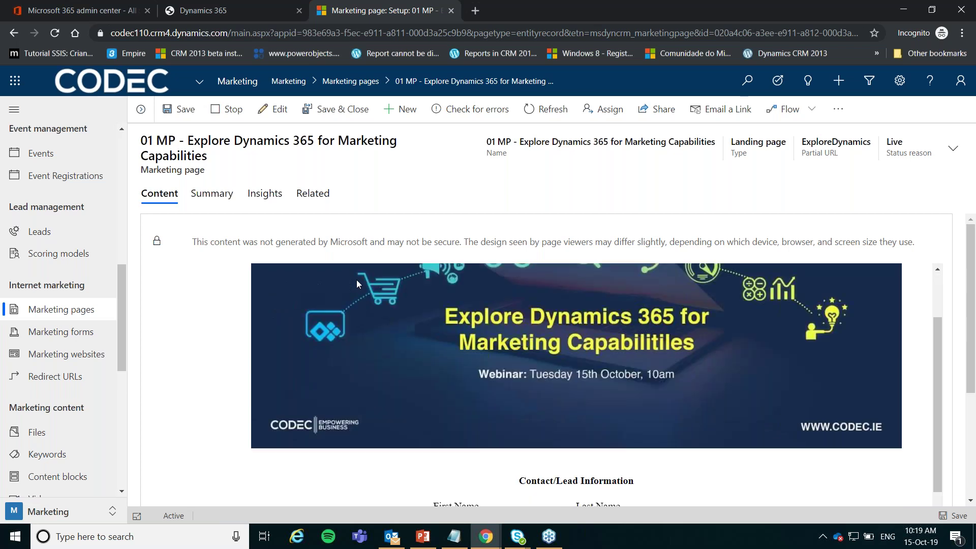
pyautogui.scroll(8, 347, 367)
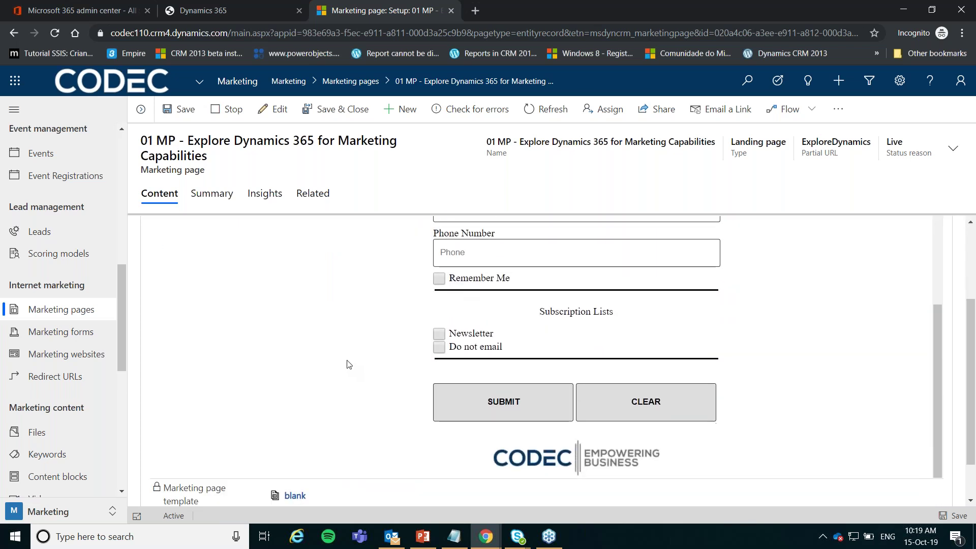
pyautogui.scroll(3, 257, 343)
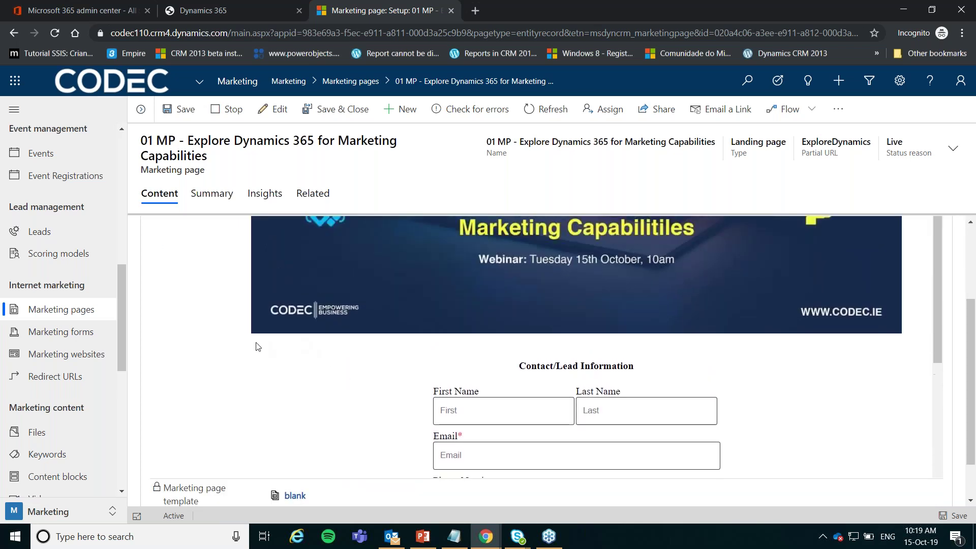
pyautogui.scroll(3, 250, 340)
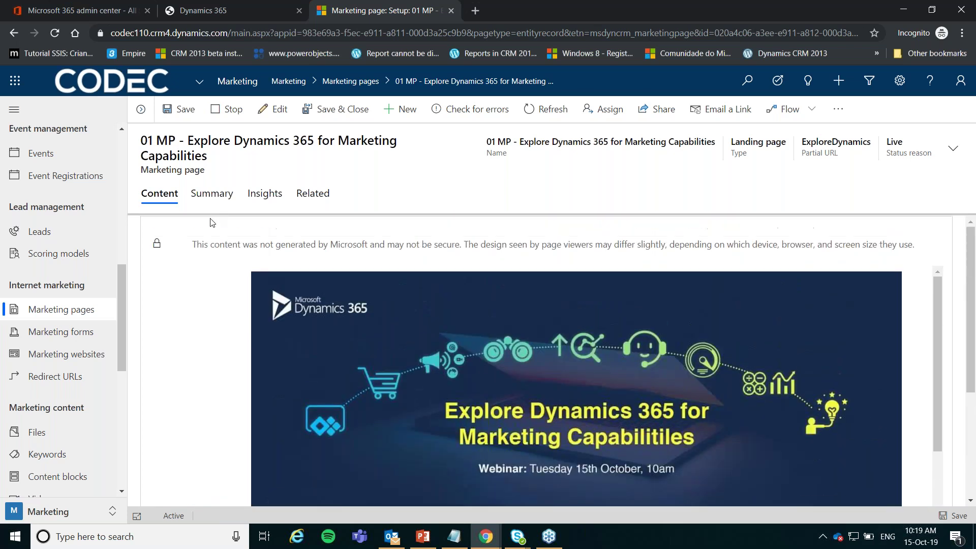
pyautogui.click(210, 198)
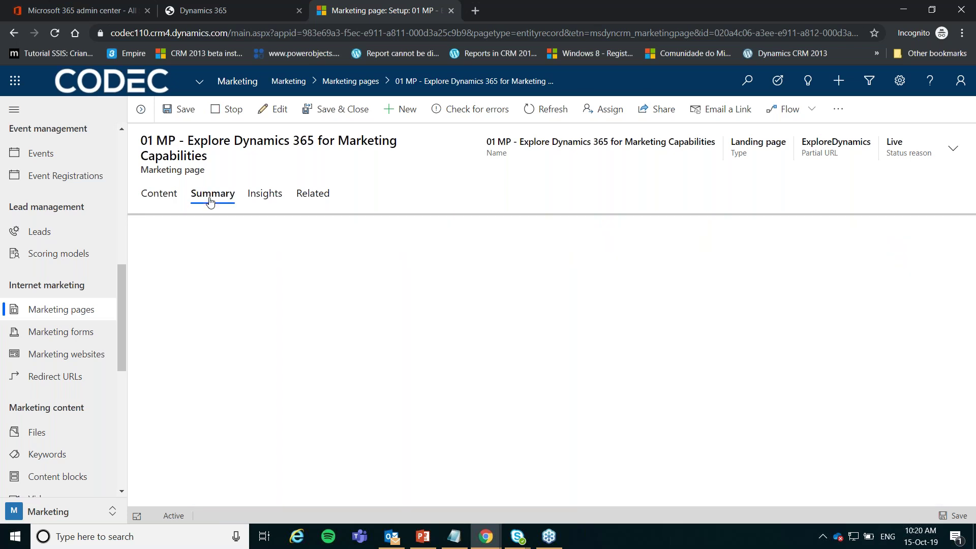
pyautogui.scroll(-3, 256, 280)
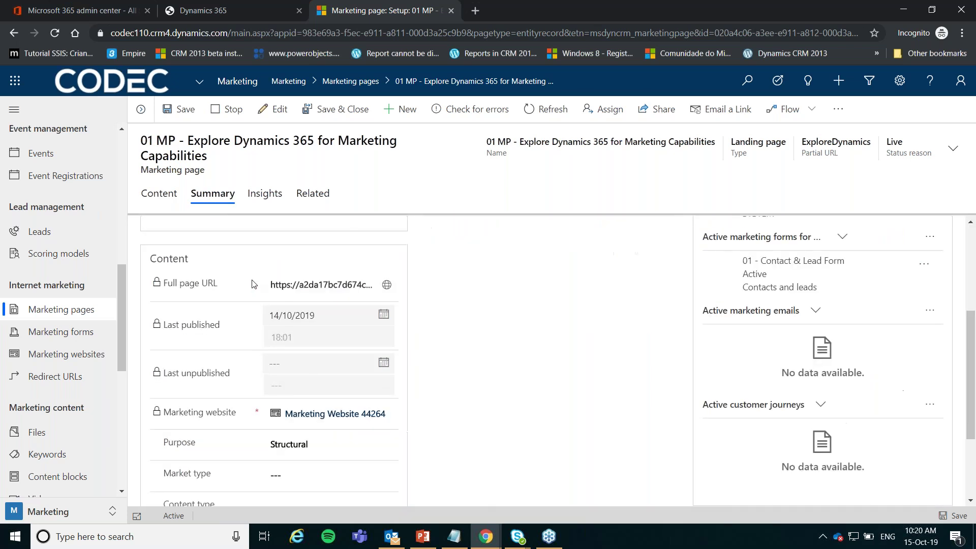
# - Open the live marketing page from its full page URL and examine it from the webinar banner to the registration form
pyautogui.click(387, 286)
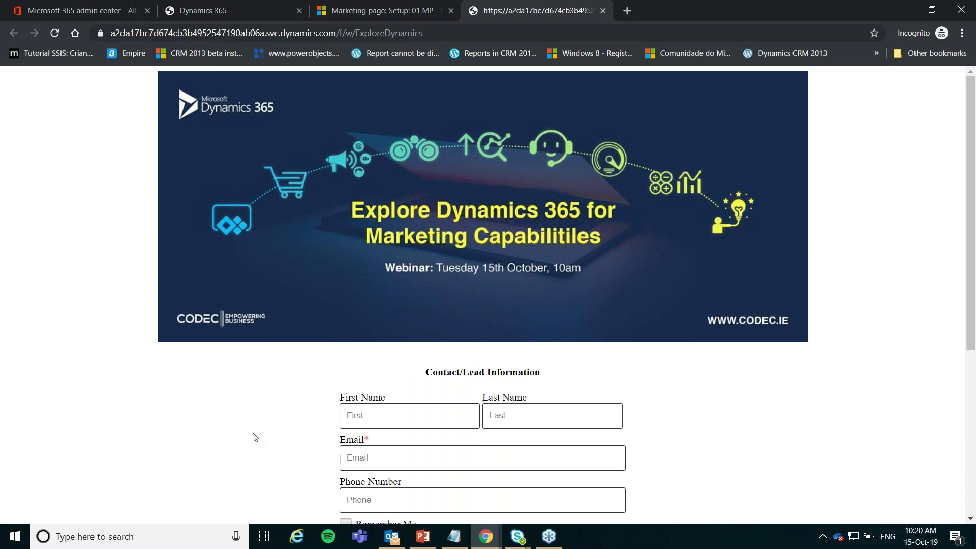
pyautogui.scroll(-3, 298, 402)
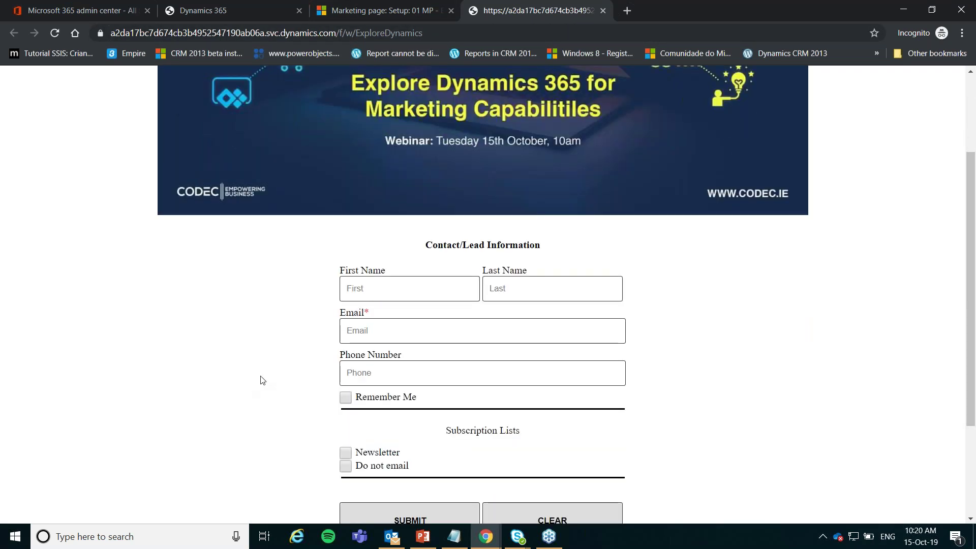
pyautogui.scroll(3, 265, 383)
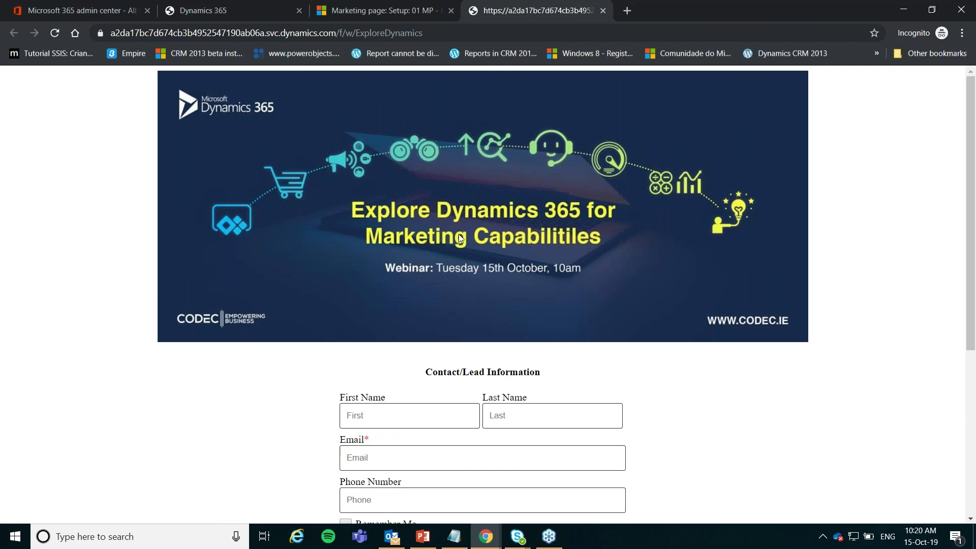
pyautogui.scroll(-3, 430, 242)
pyautogui.scroll(3, 430, 241)
pyautogui.scroll(-1, 427, 287)
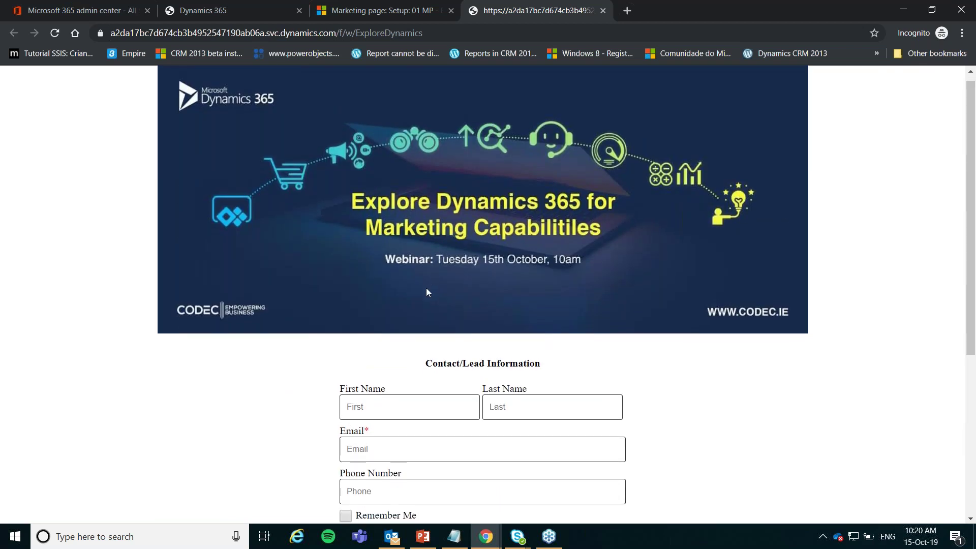
# - Fill in the registration form with the contact's first name, last name and work e-mail address
pyautogui.click(408, 347)
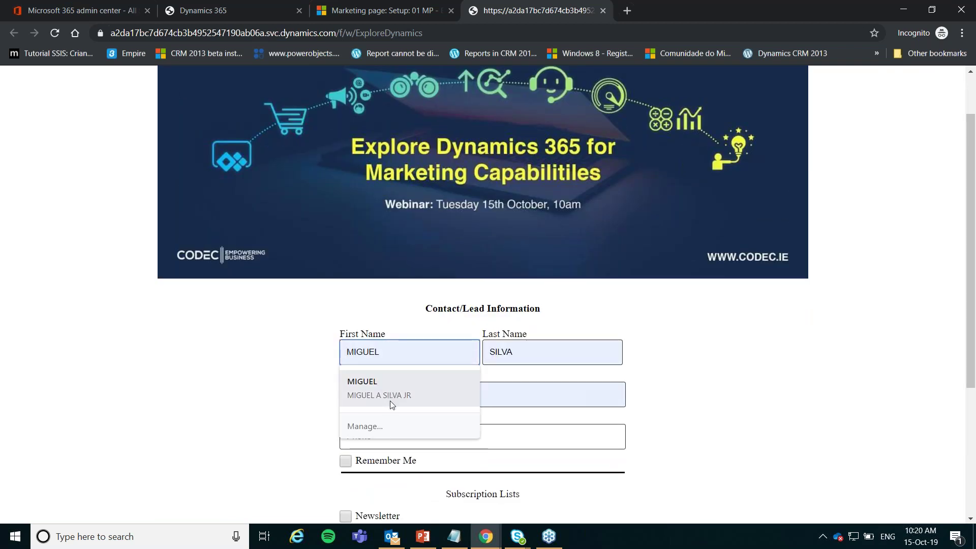
pyautogui.click(394, 387)
pyautogui.click(468, 390)
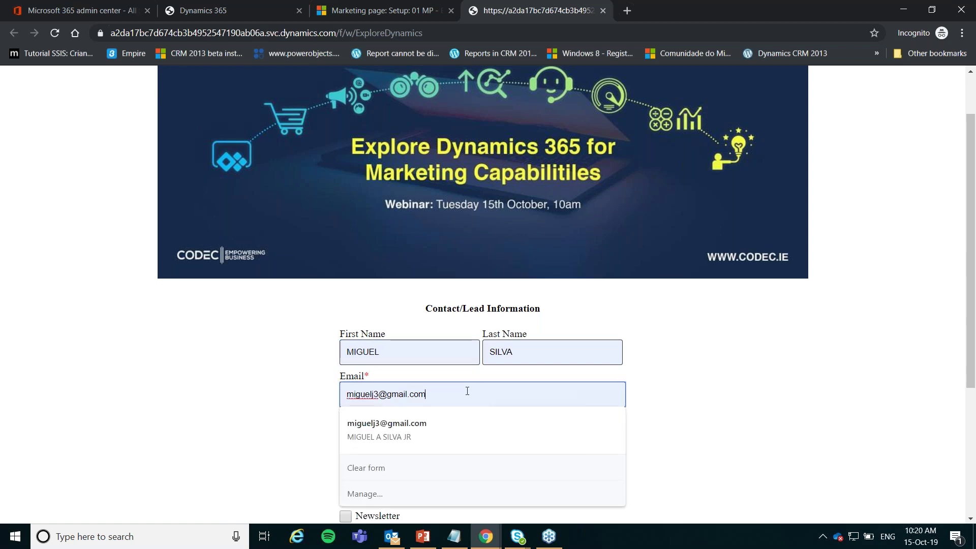
pyautogui.hotkey('ctrl', 'shift', 'Left')
pyautogui.hotkey('ctrl', 'shift', 'Left')
pyautogui.hotkey('ctrl', 'shift', 'Left')
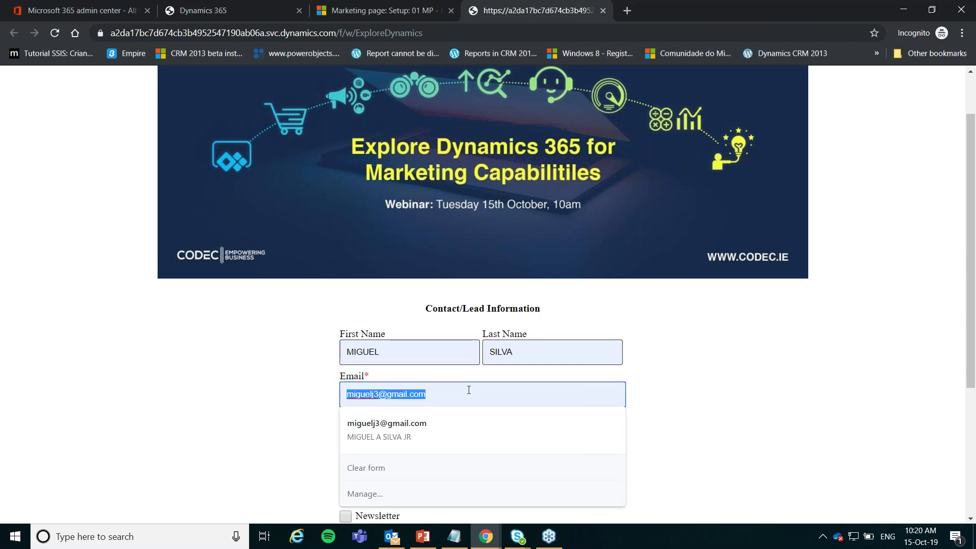
pyautogui.write('malve')
pyautogui.press('Down')
pyautogui.press('Tab')
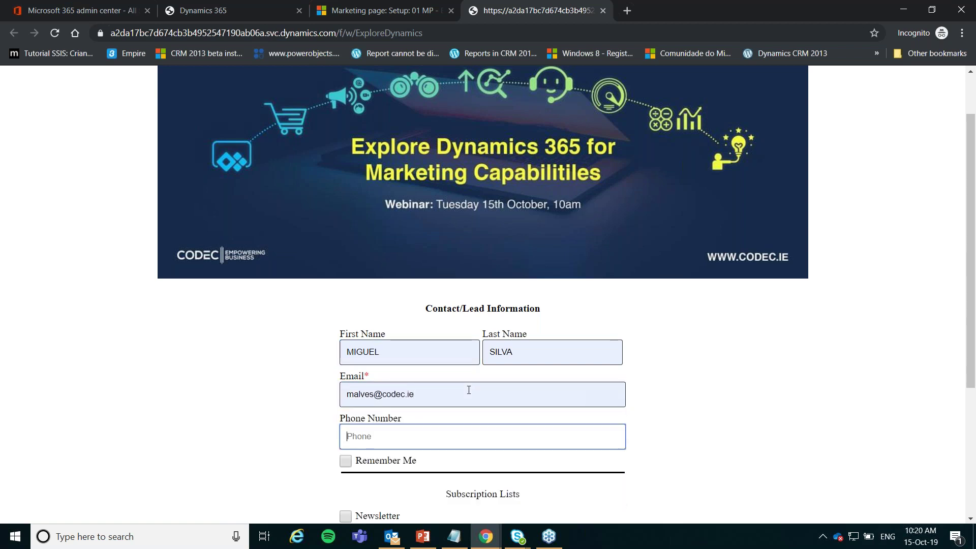
# - Enter the contact's phone number, and tick Remember Me and the Newsletter subscription list
pyautogui.click(360, 432)
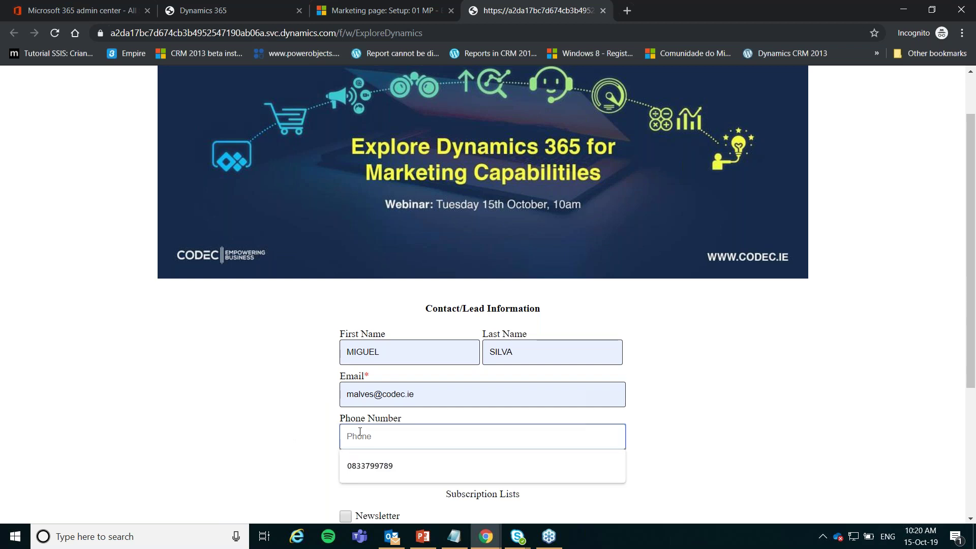
pyautogui.press('Down')
pyautogui.press('Return')
pyautogui.scroll(-2, 132, 435)
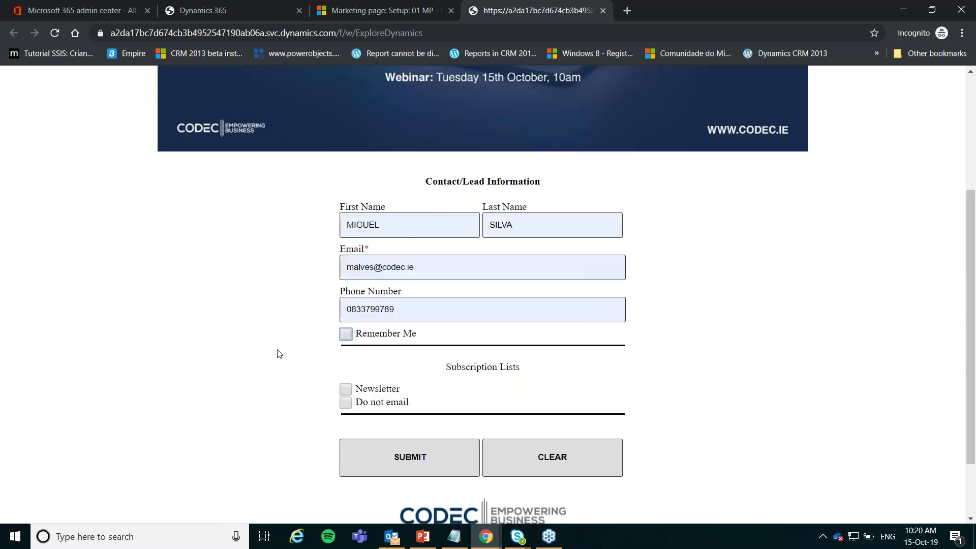
pyautogui.click(346, 334)
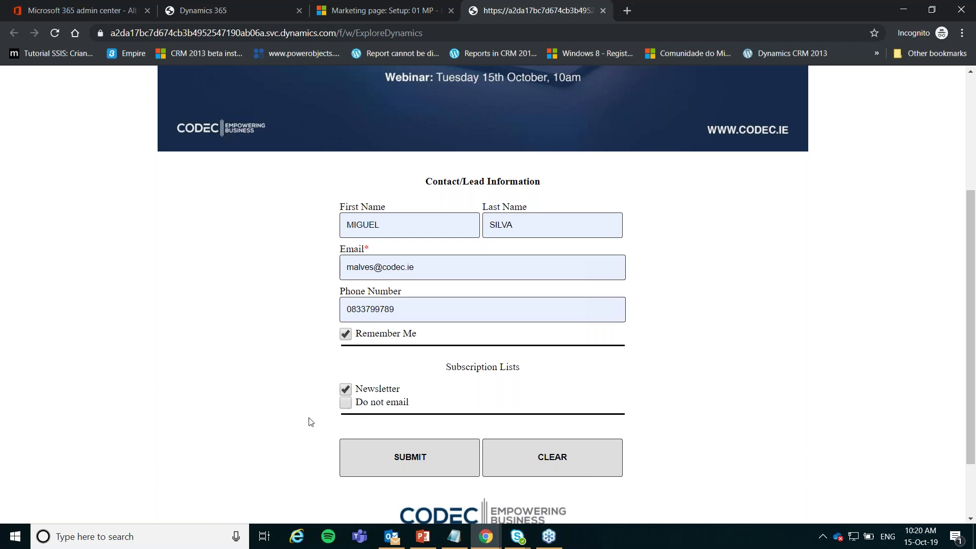
# - Submit the registration form and reload it blank
pyautogui.click(347, 404)
pyautogui.click(411, 461)
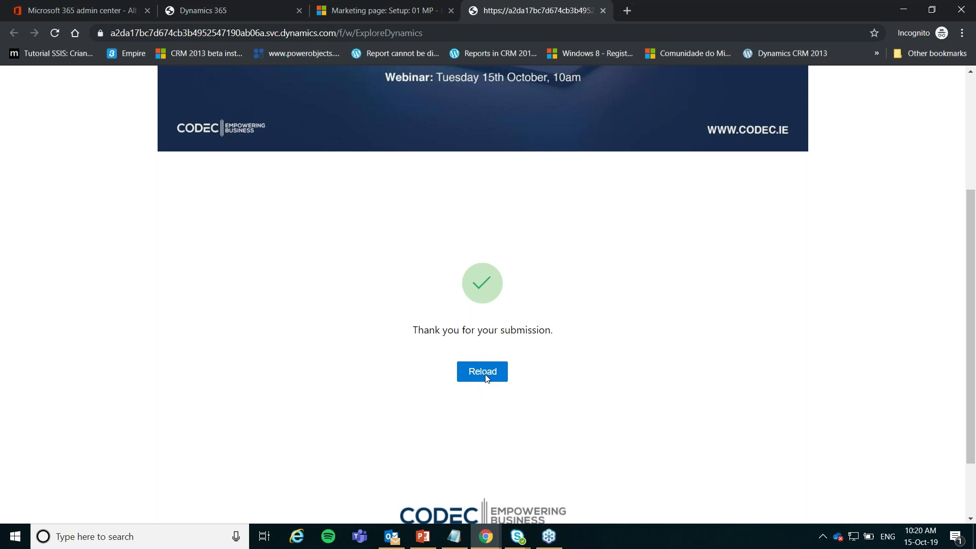
pyautogui.click(485, 375)
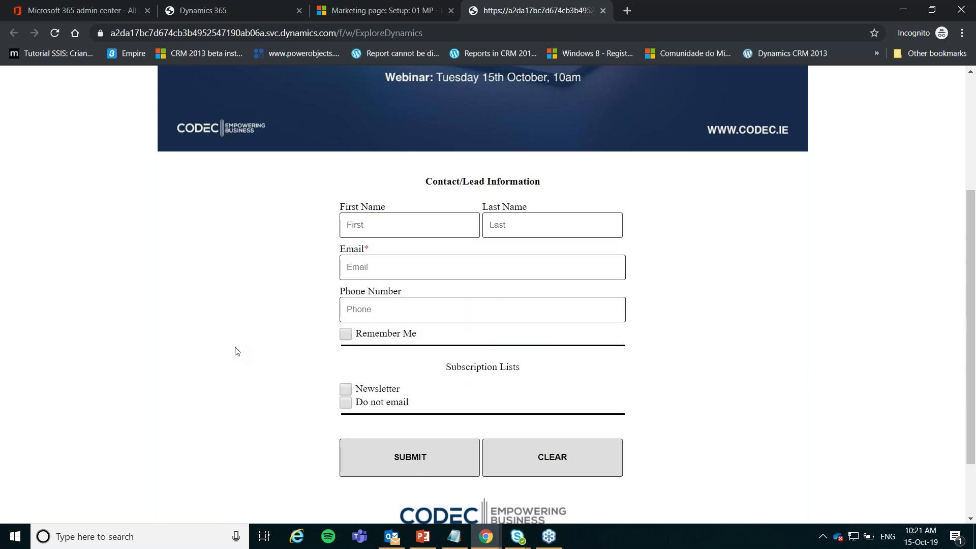
pyautogui.scroll(4, 259, 319)
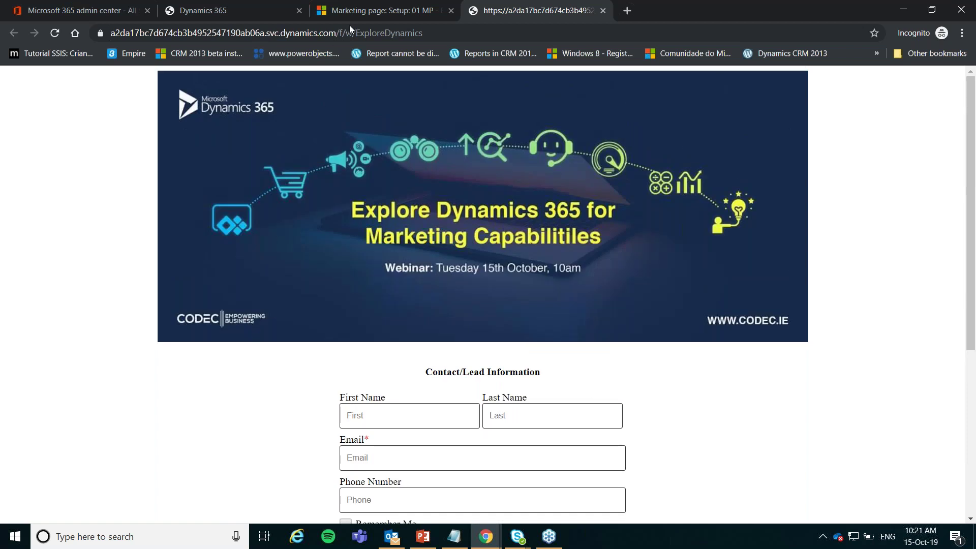
# - Go back to Dynamics 365 Marketing, view "01 MP - Explore Dynamics 365 for Marketing Capabilities" again, and return to the active marketing pages
pyautogui.click(357, 11)
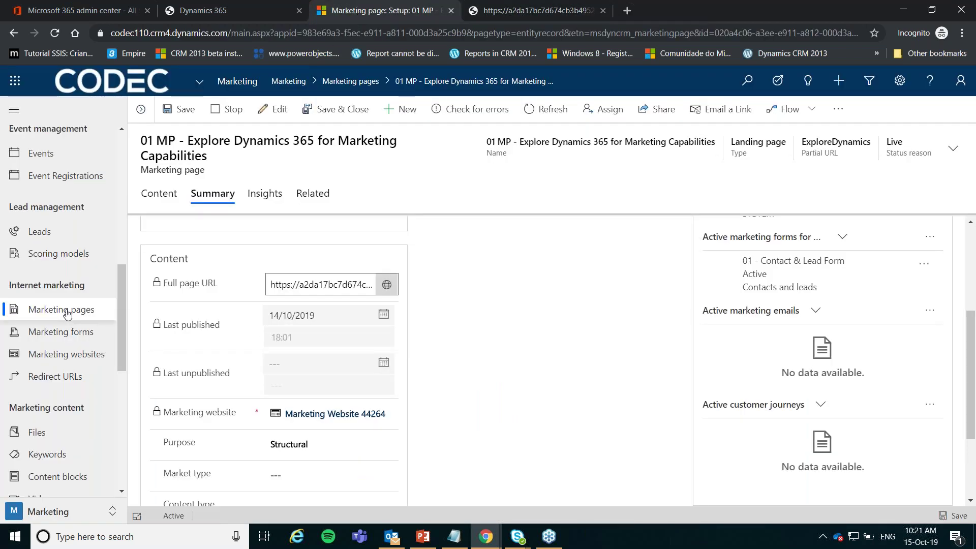
pyautogui.click(64, 312)
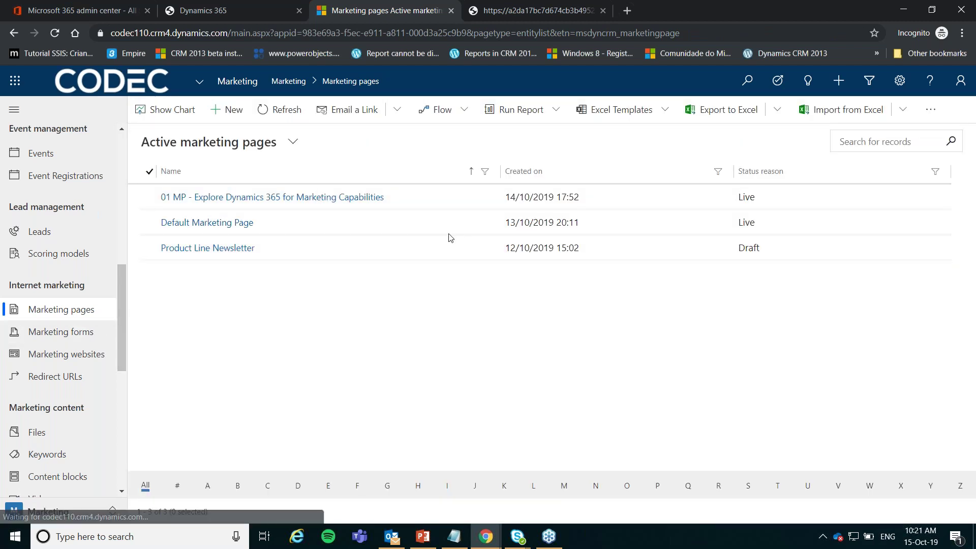
pyautogui.doubleClick(440, 197)
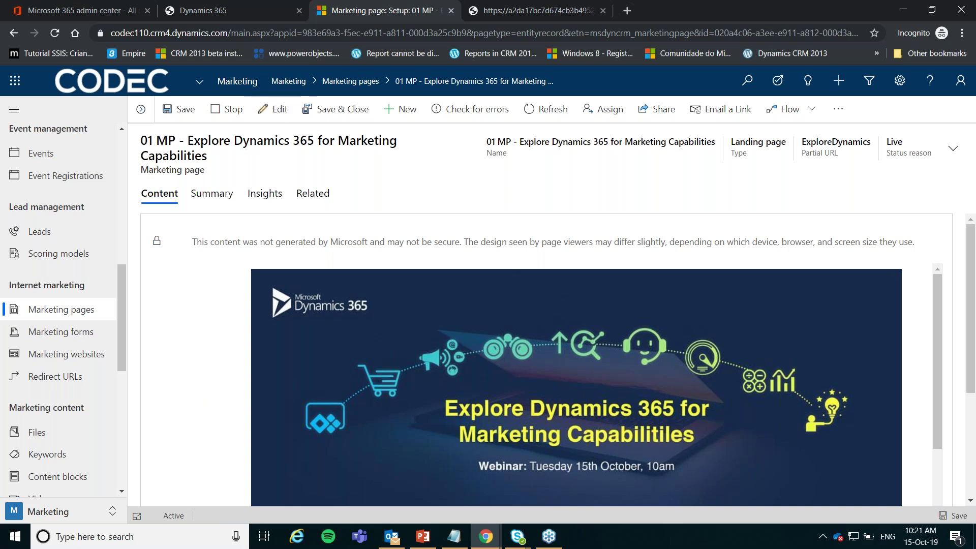
pyautogui.click(69, 310)
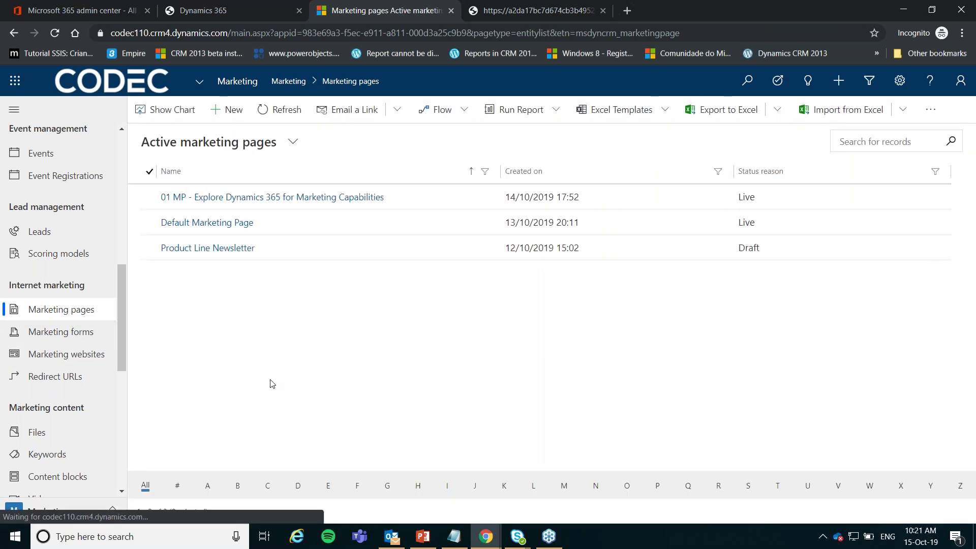
# - Create a new marketing page from the blank template after reviewing the available page templates
pyautogui.click(226, 120)
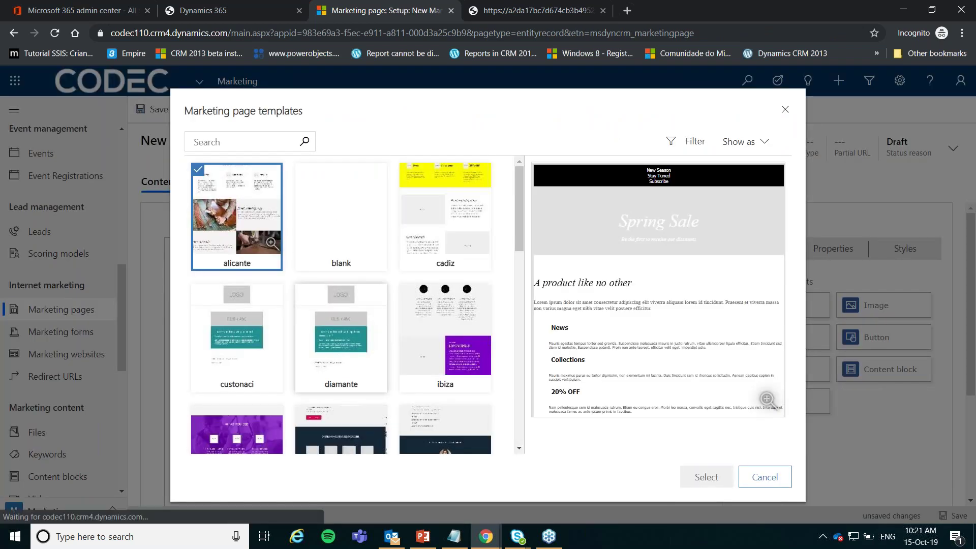
pyautogui.scroll(-1, 339, 336)
pyautogui.scroll(-1, 335, 320)
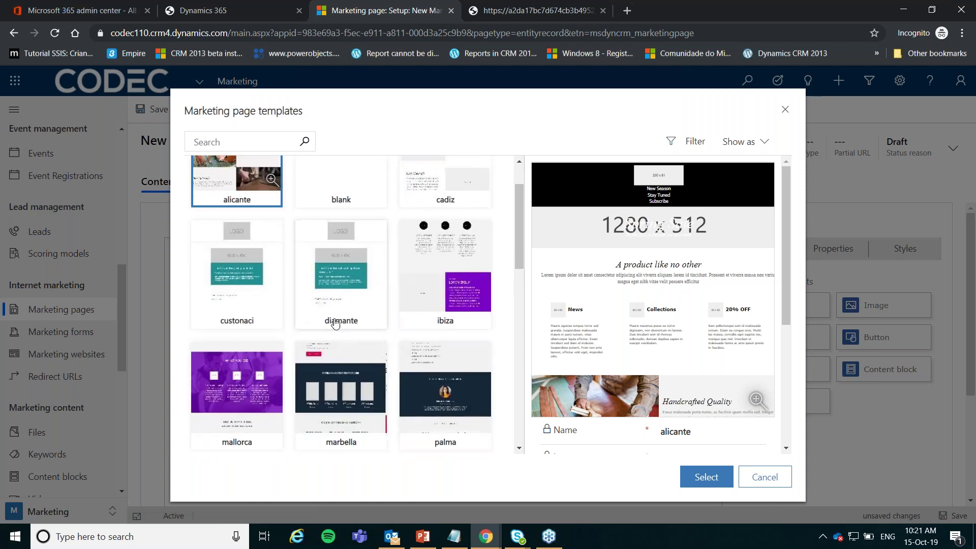
pyautogui.scroll(1, 321, 335)
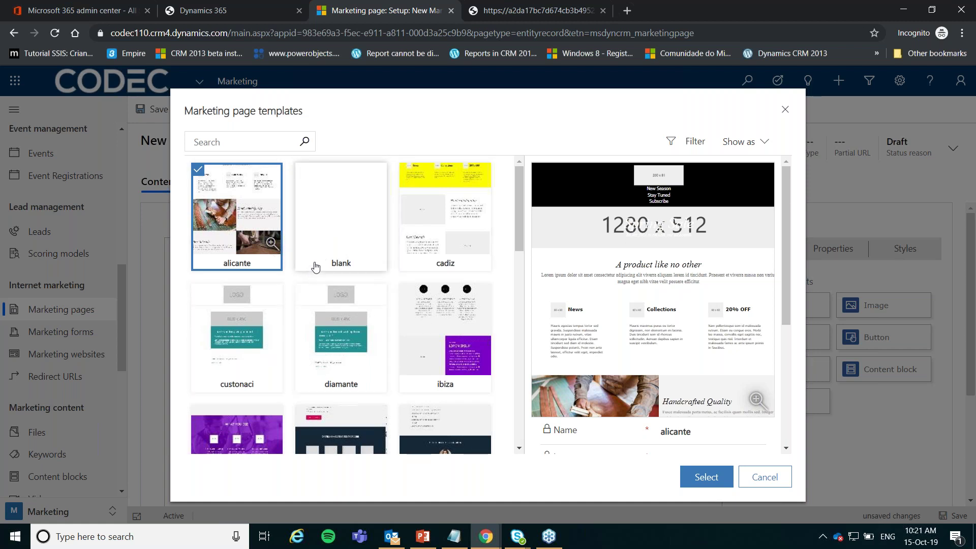
pyautogui.click(343, 219)
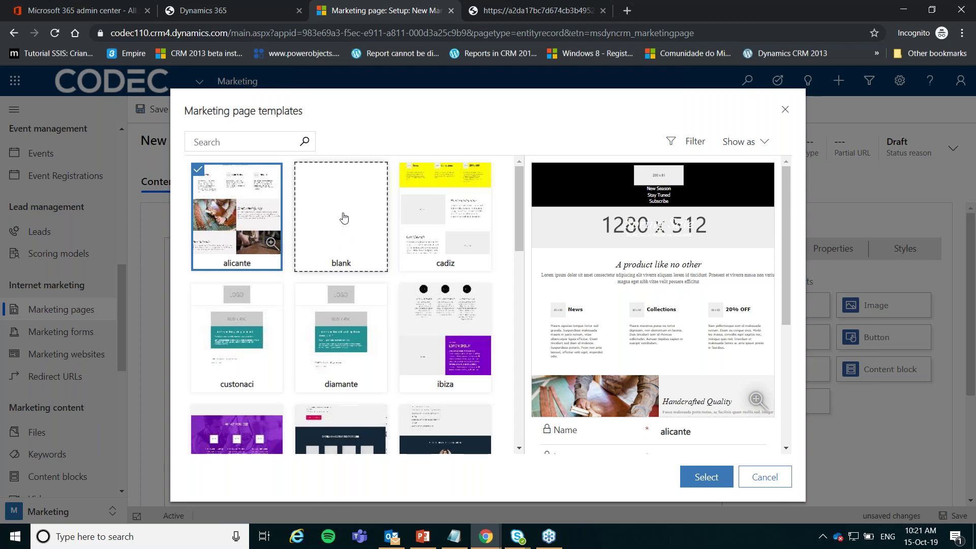
pyautogui.click(706, 477)
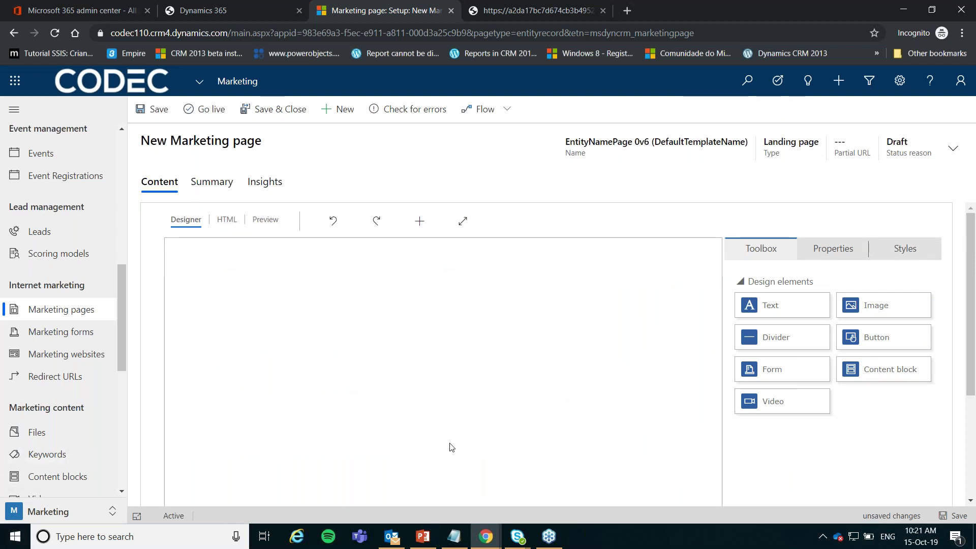
# - Add an Image element to the empty page and set its source to the 1024 x 427 webinar banner file
pyautogui.moveTo(884, 307); pyautogui.dragTo(885, 308)
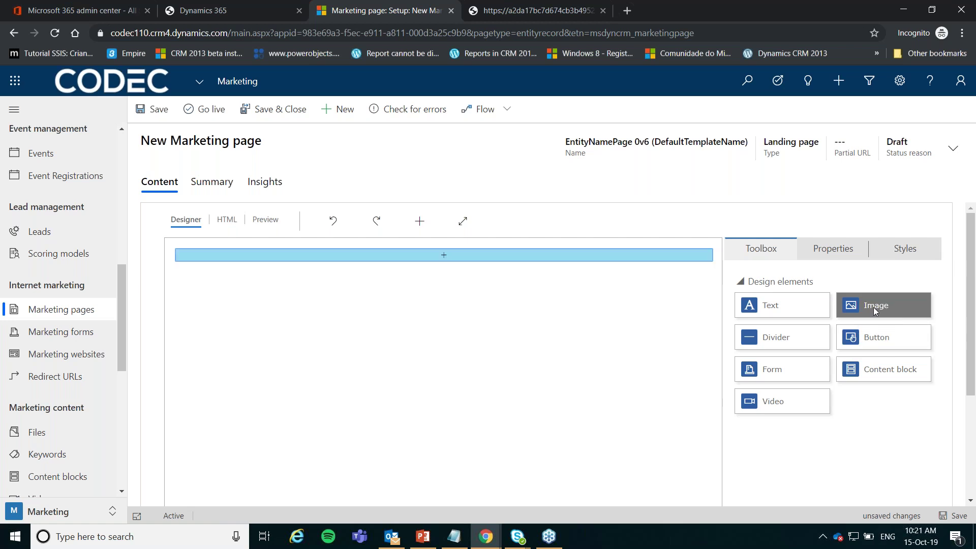
pyautogui.moveTo(454, 262); pyautogui.dragTo(455, 262)
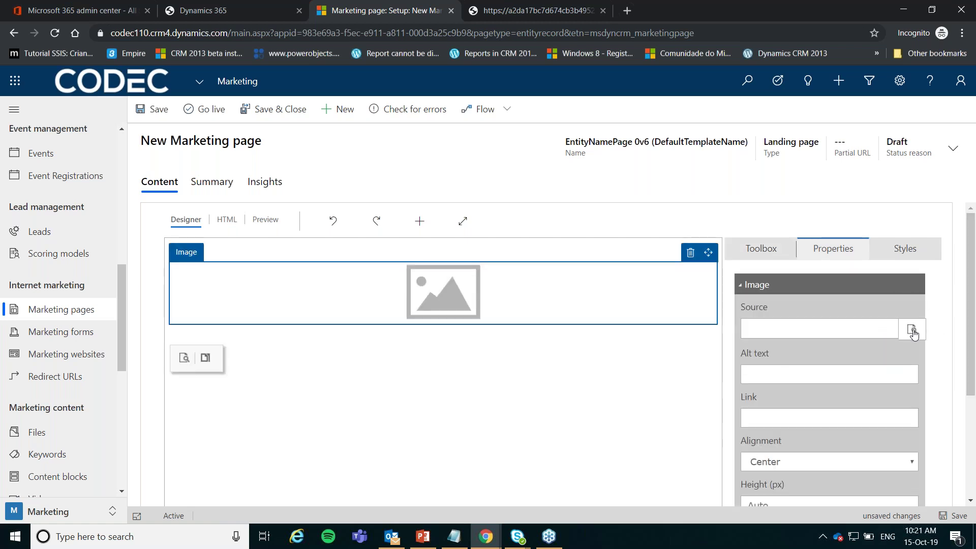
pyautogui.click(912, 330)
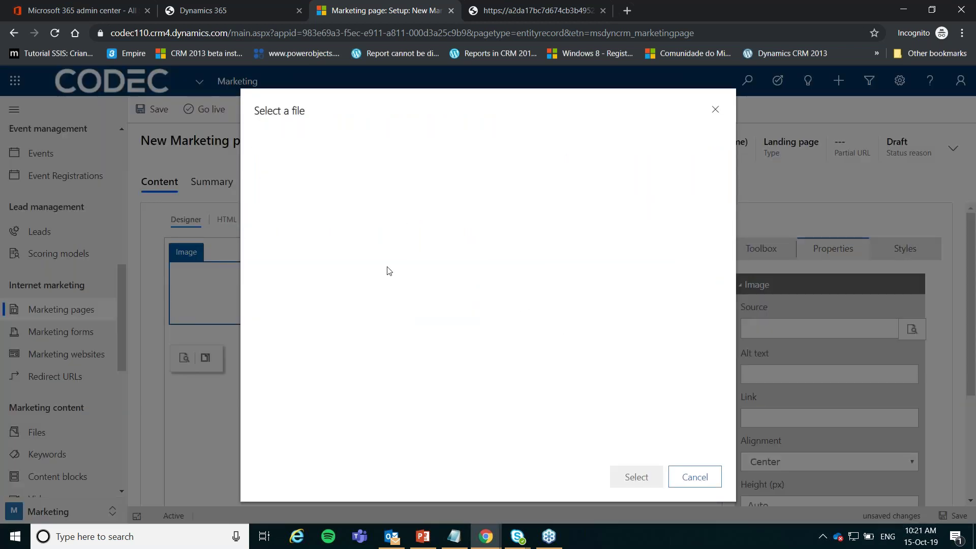
pyautogui.click(298, 191)
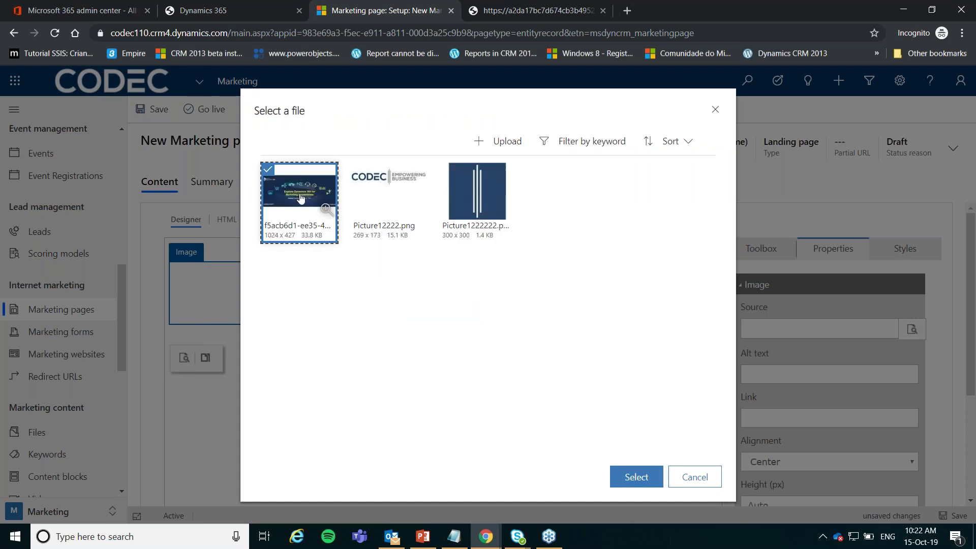
pyautogui.click(636, 477)
# - Add a Text element below the banner and replace its placeholder with "Welcome to our webinar."
pyautogui.scroll(-3, 407, 412)
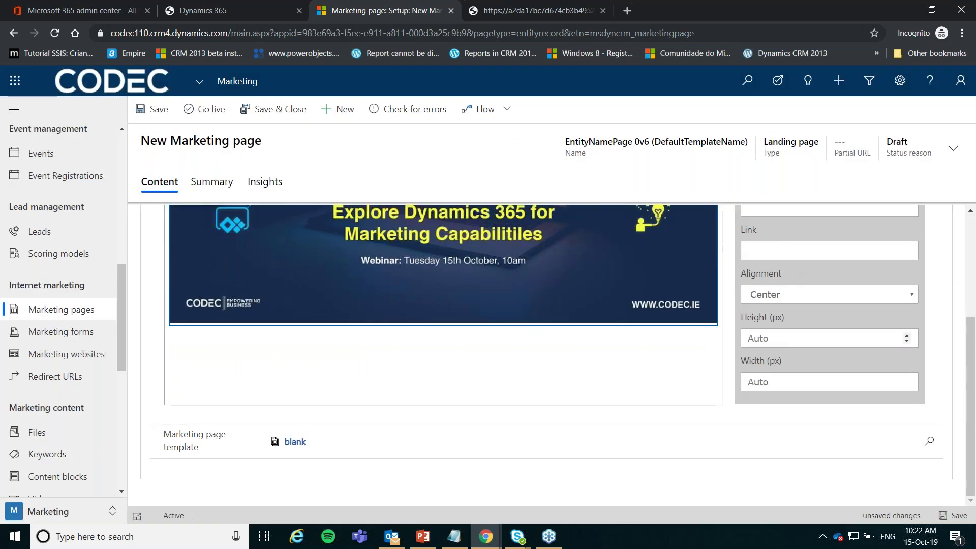
pyautogui.scroll(3, 547, 356)
pyautogui.click(765, 254)
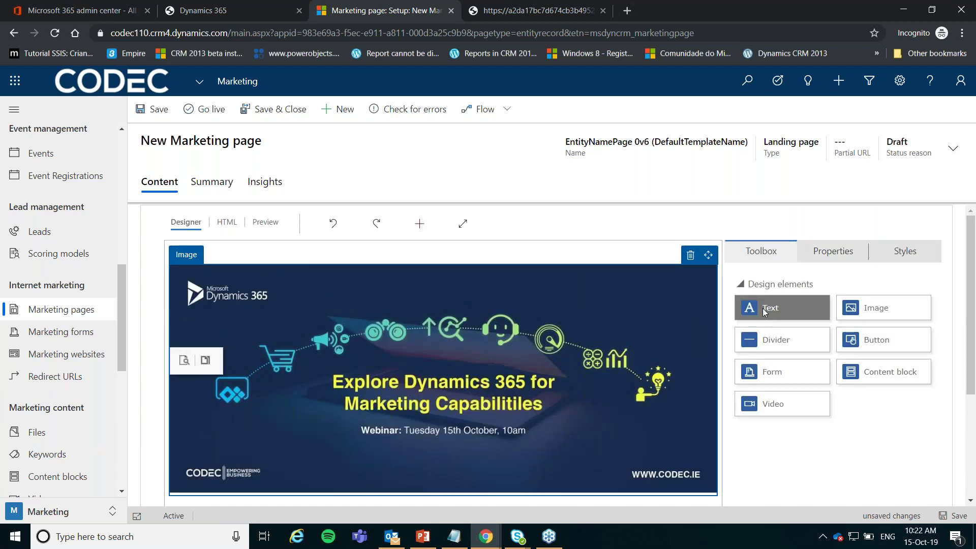
pyautogui.moveTo(766, 313); pyautogui.dragTo(450, 362)
pyautogui.tripleClick(289, 338)
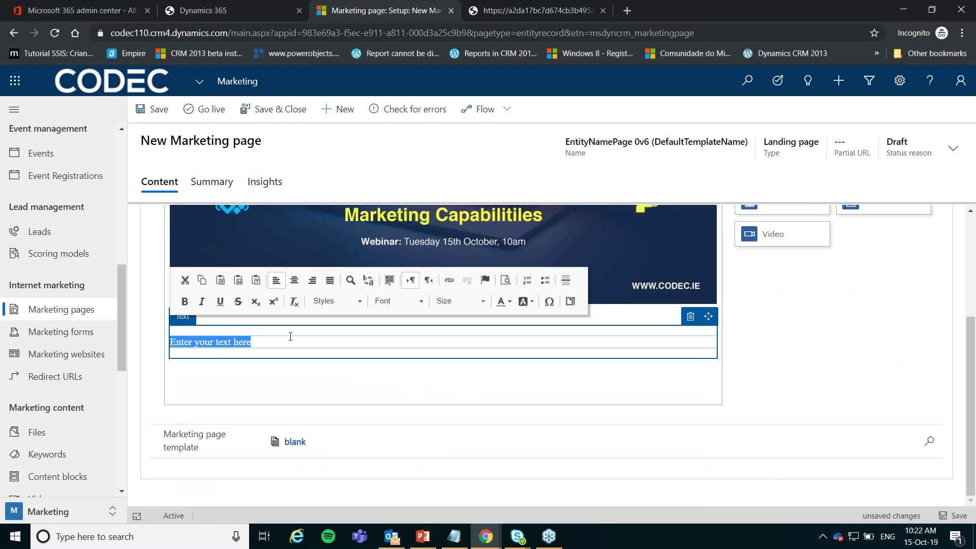
pyautogui.write('Welcome to our webinar.')
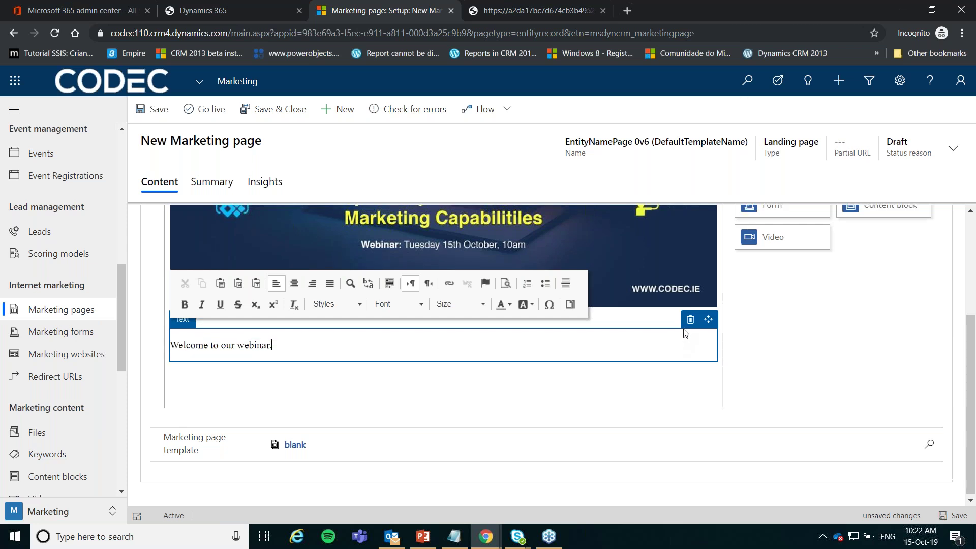
# - Add a Form element below the welcome text and link it to the marketing form "01 - Contact & Lead Form"
pyautogui.scroll(3, 763, 315)
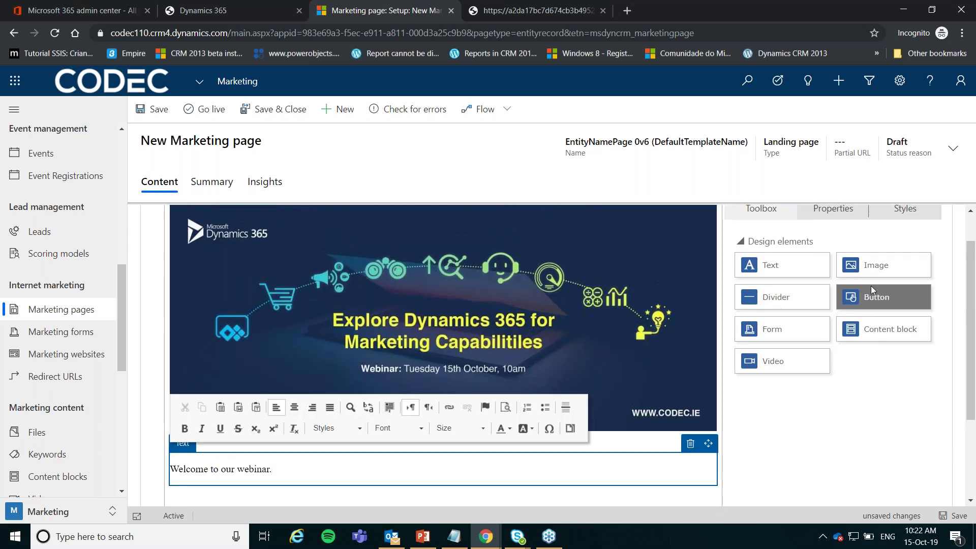
pyautogui.moveTo(794, 333); pyautogui.dragTo(414, 390)
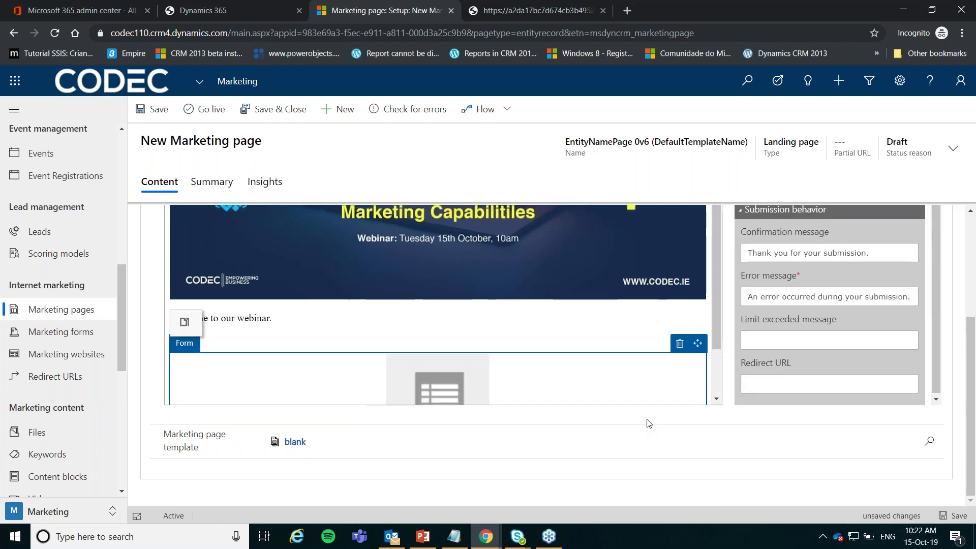
pyautogui.scroll(4, 797, 305)
pyautogui.click(800, 333)
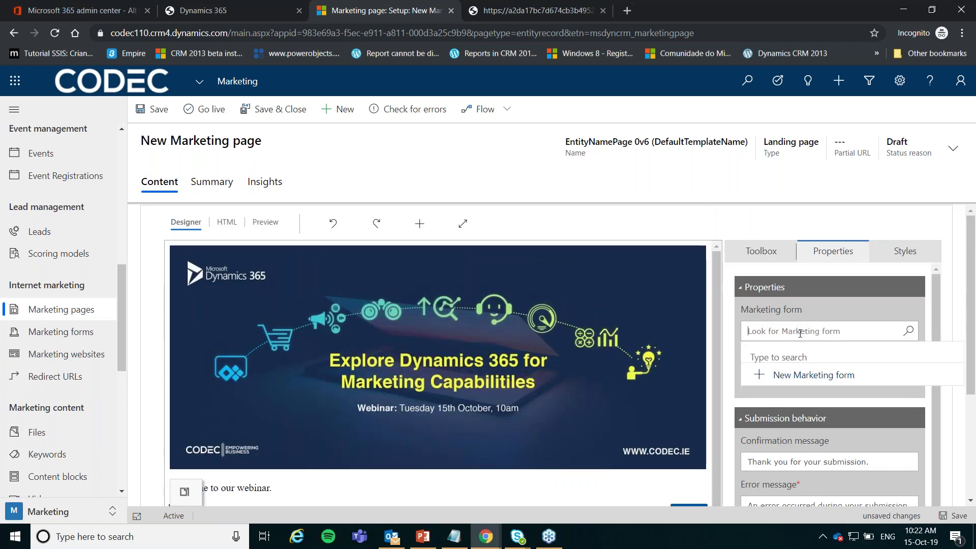
pyautogui.write('01')
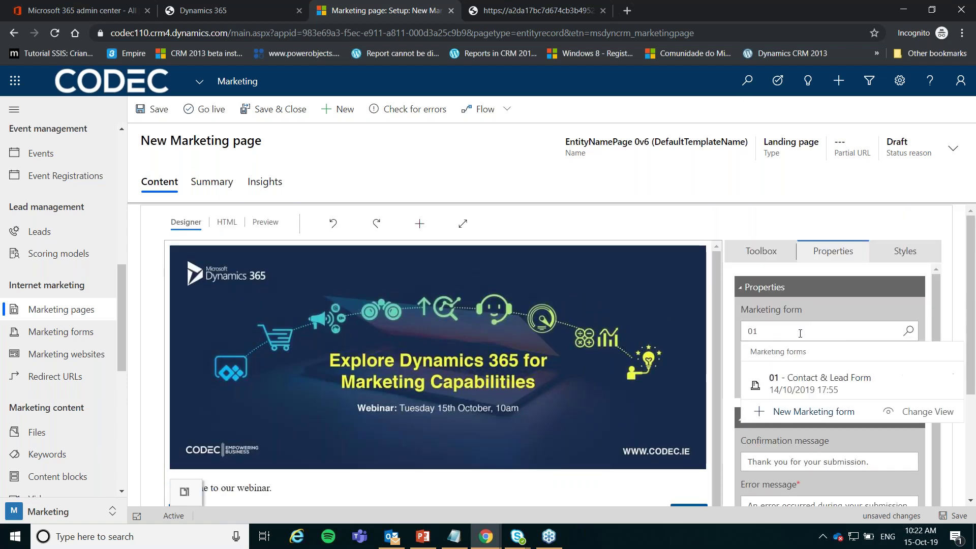
pyautogui.click(818, 379)
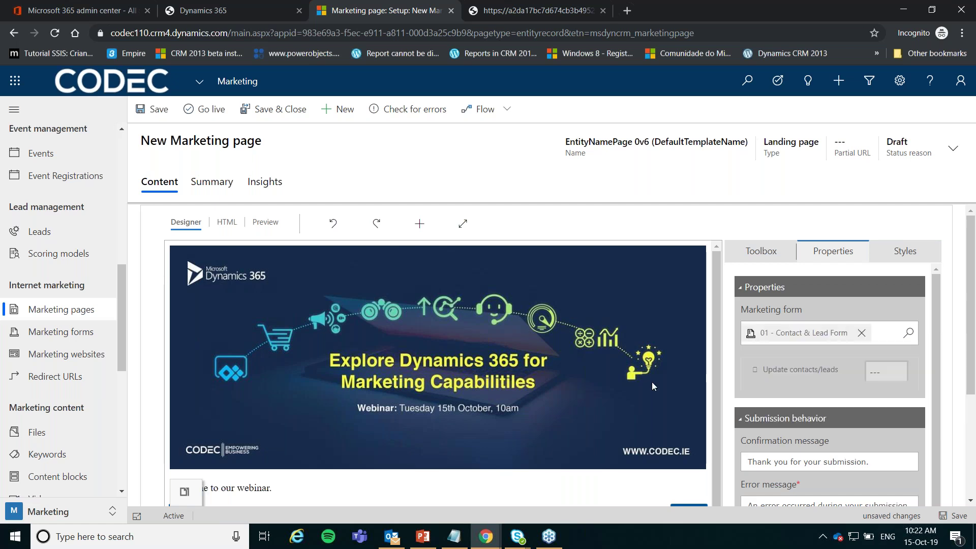
# - Add an Image element below the form and set its source to the CODEC Empowering Business logo
pyautogui.click(763, 252)
pyautogui.moveTo(444, 389); pyautogui.dragTo(437, 438)
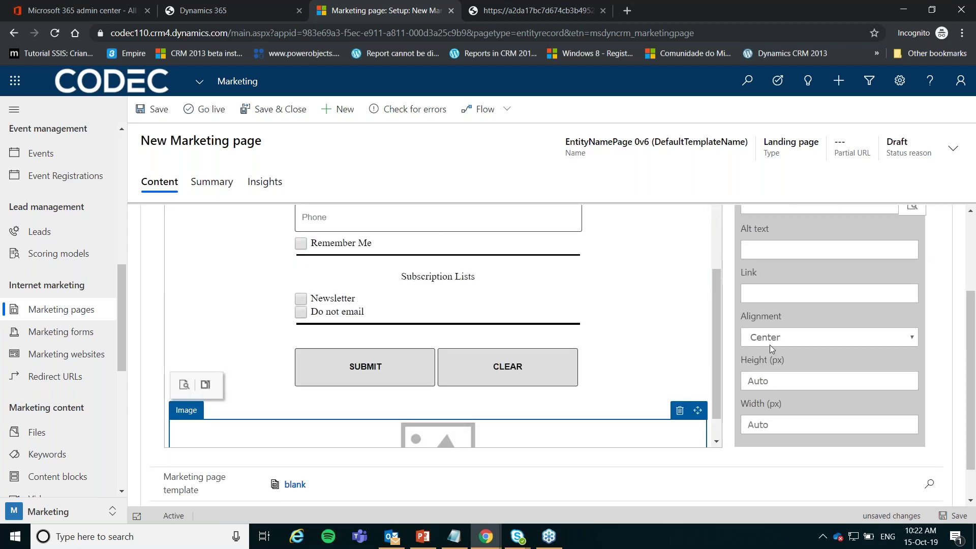
pyautogui.click(912, 332)
pyautogui.click(388, 192)
pyautogui.click(635, 476)
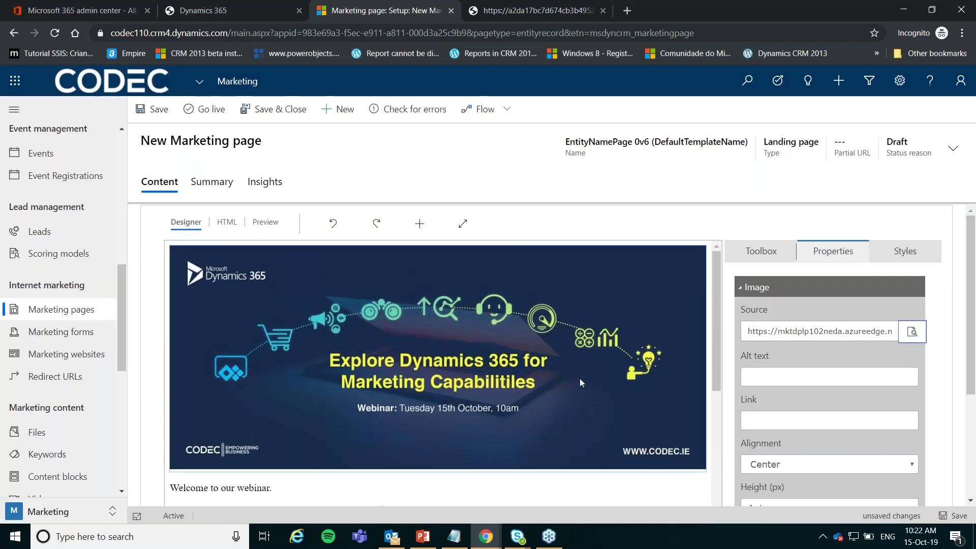
# - Expand the page designer to full screen and examine the page's HTML code, including the text and form blocks
pyautogui.click(463, 224)
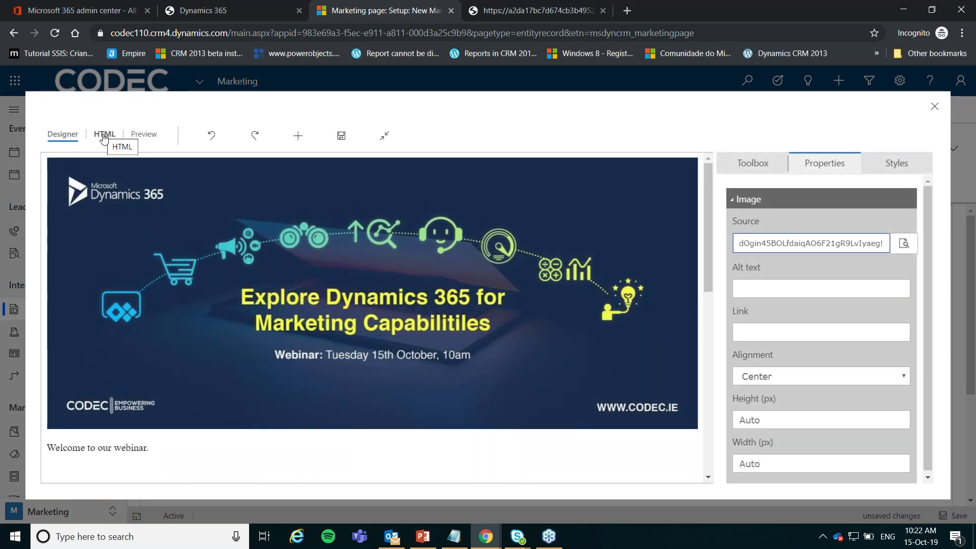
pyautogui.click(104, 135)
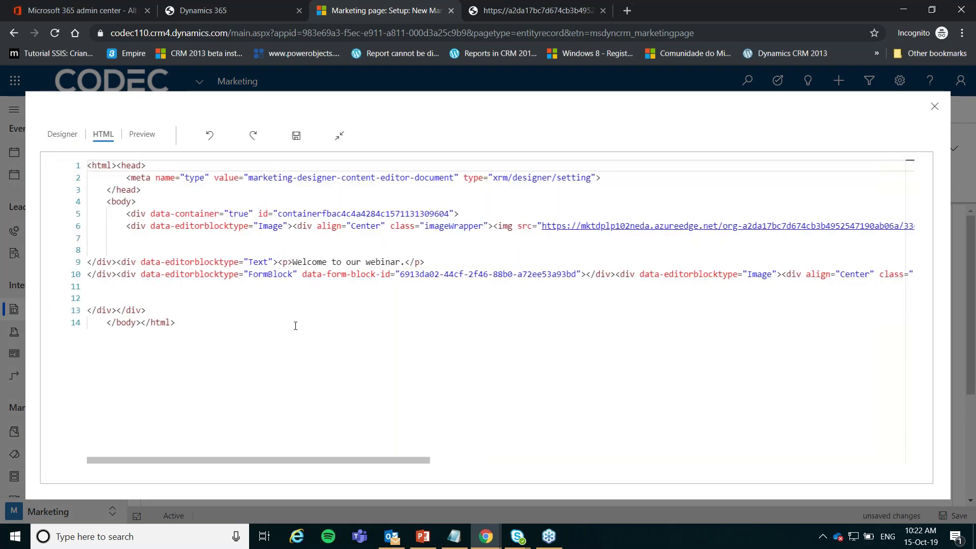
pyautogui.click(146, 307)
pyautogui.click(199, 250)
pyautogui.click(196, 274)
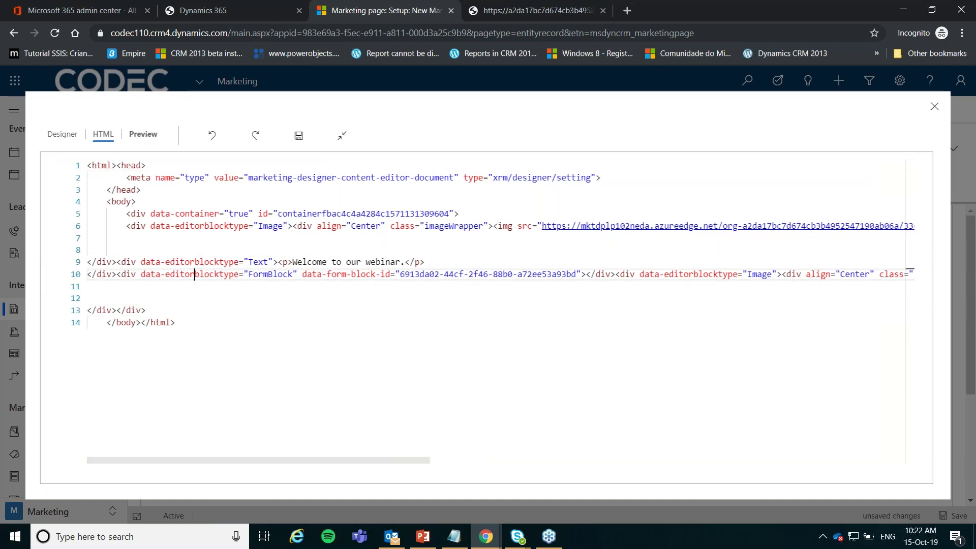
# - Preview the whole page in the desktop layout, then return to the designer and leave full screen
pyautogui.click(142, 134)
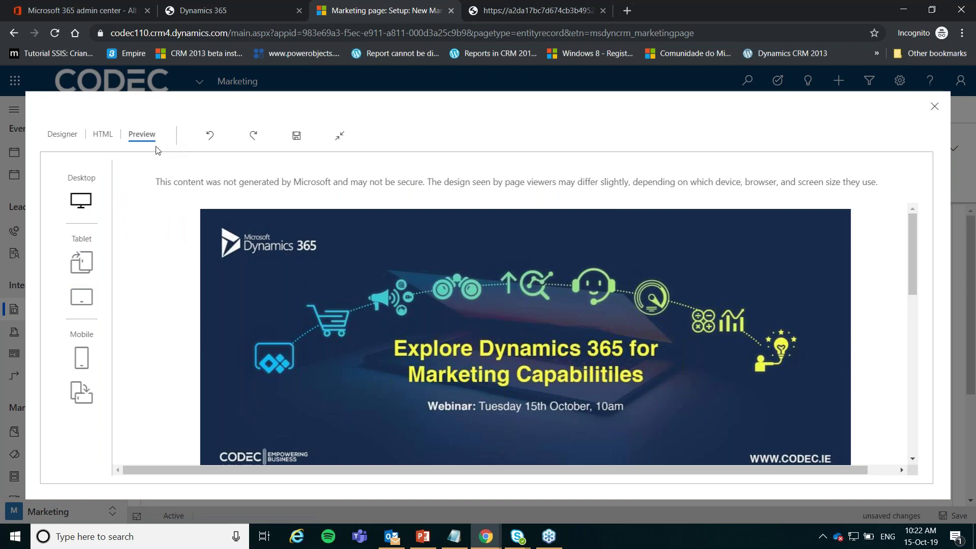
pyautogui.scroll(-8, 395, 316)
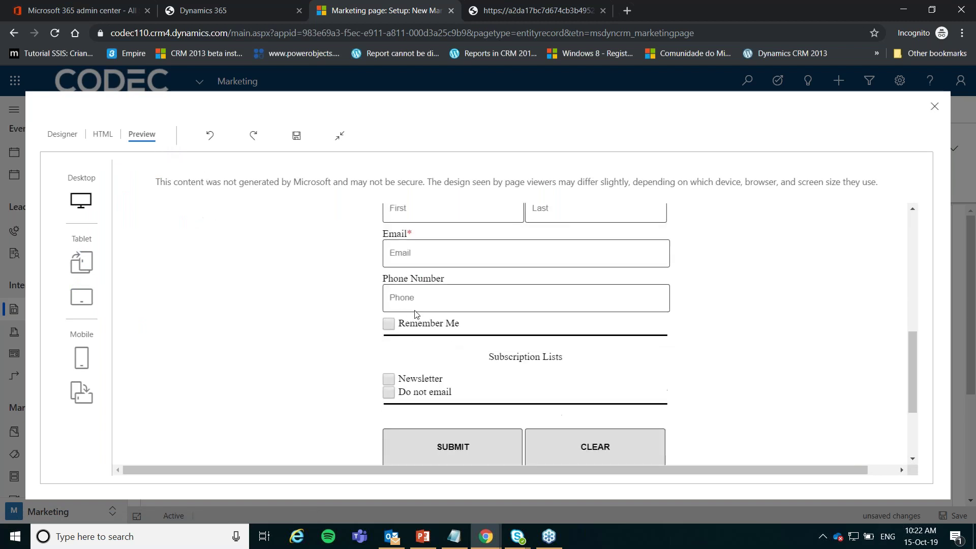
pyautogui.scroll(4, 413, 311)
pyautogui.scroll(3, 335, 302)
pyautogui.scroll(-1, 325, 335)
pyautogui.scroll(-5, 307, 331)
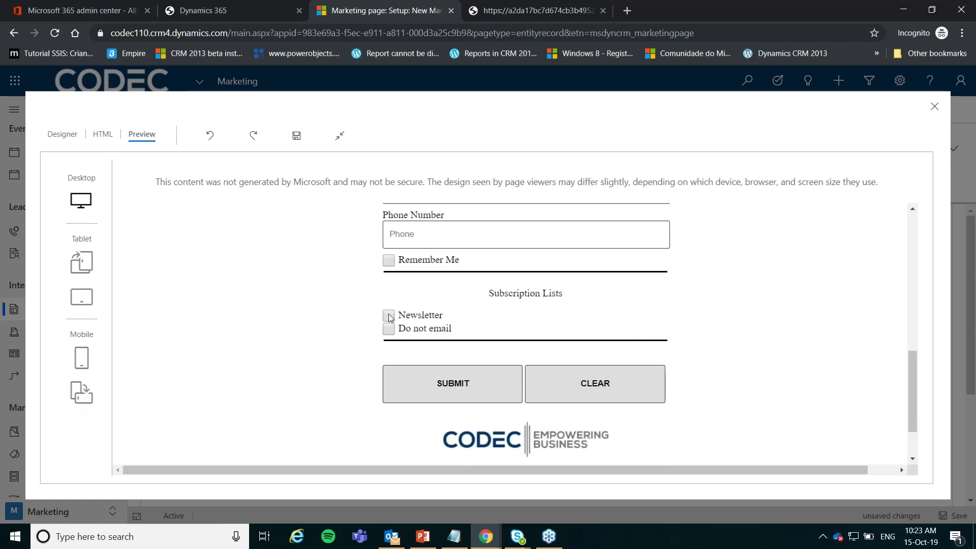
pyautogui.click(68, 137)
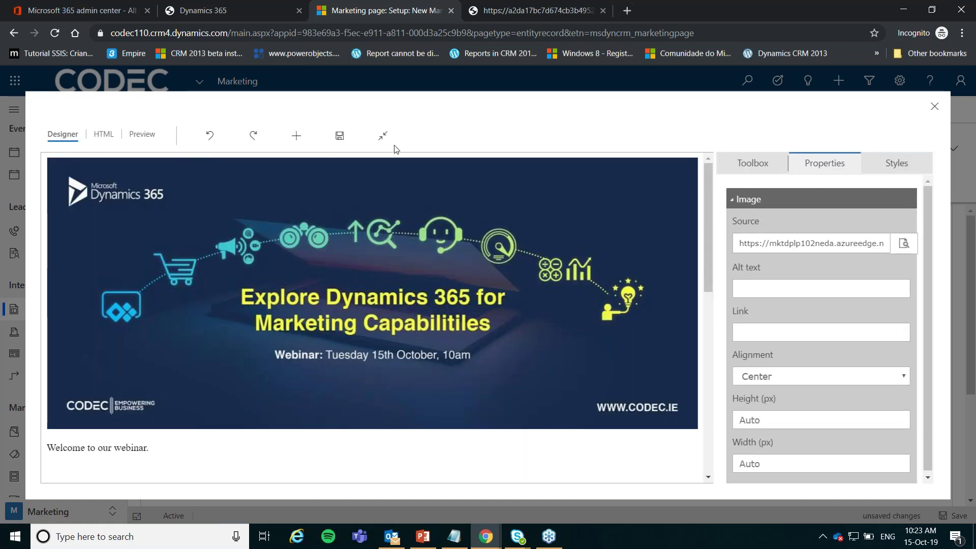
pyautogui.click(384, 135)
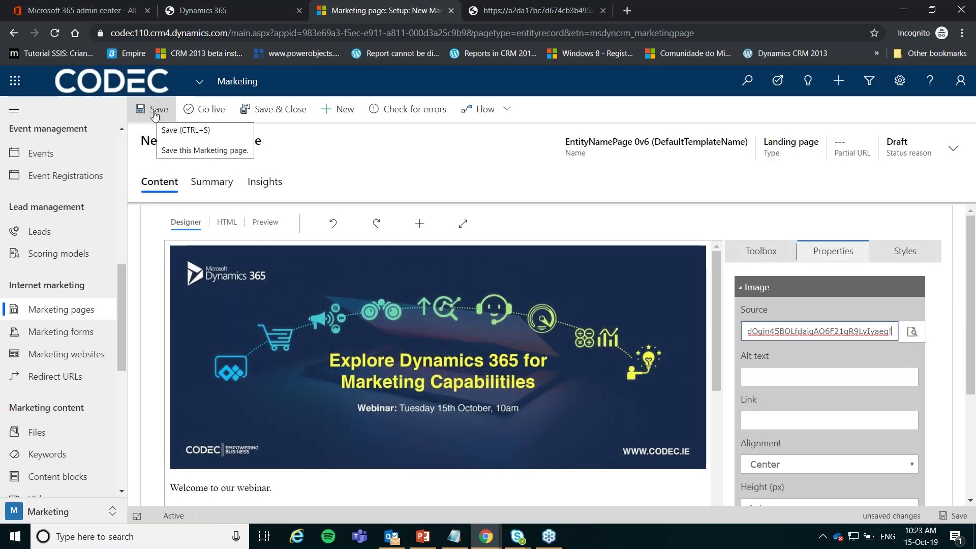
# - Set the page's partial URL to "LandingPage1" and its name to "Webinar Landing Page", and save the record
pyautogui.click(155, 116)
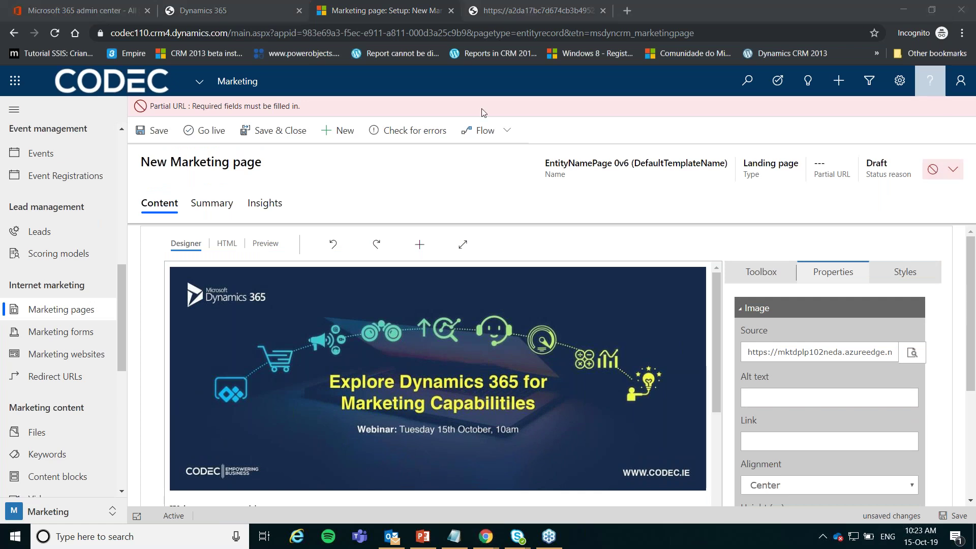
pyautogui.click(953, 169)
pyautogui.click(889, 269)
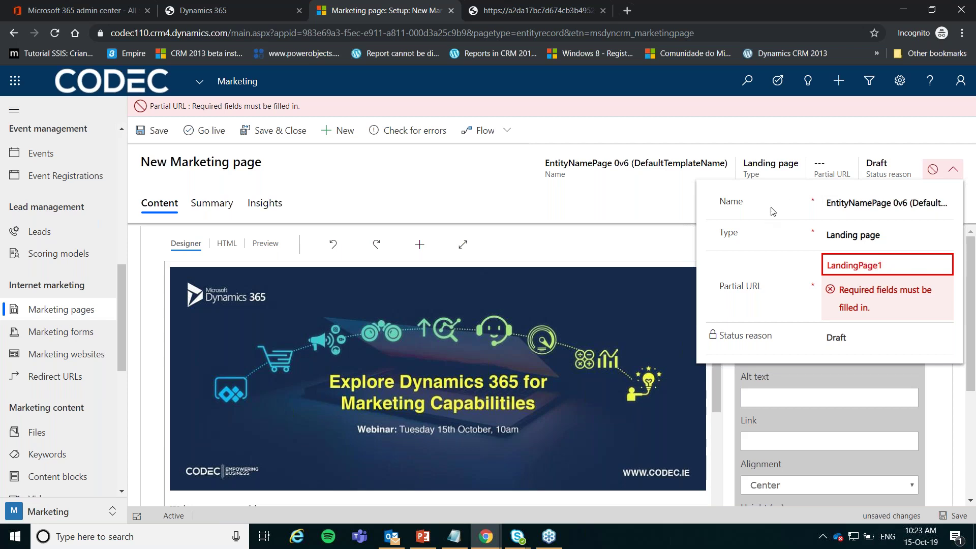
pyautogui.click(851, 211)
pyautogui.write('We')
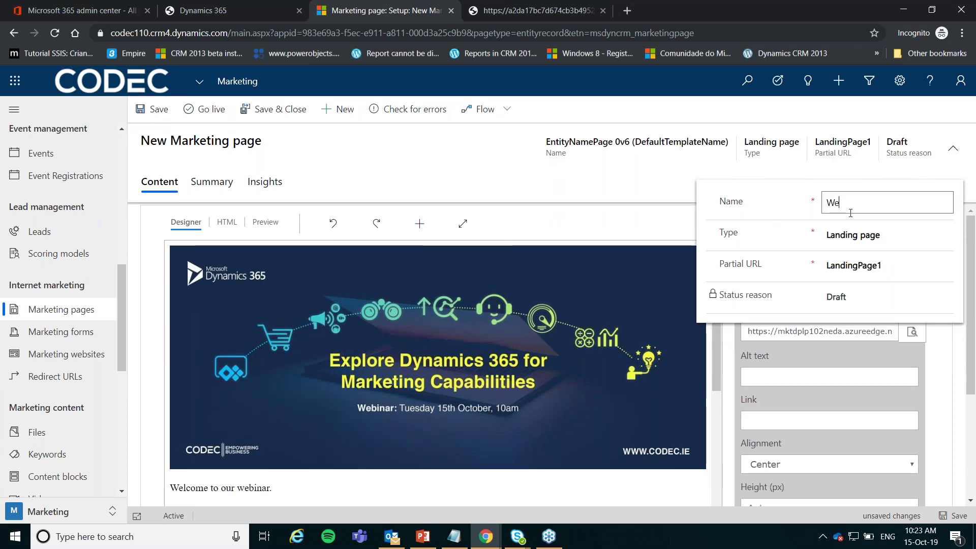
pyautogui.write('binar Landing Page')
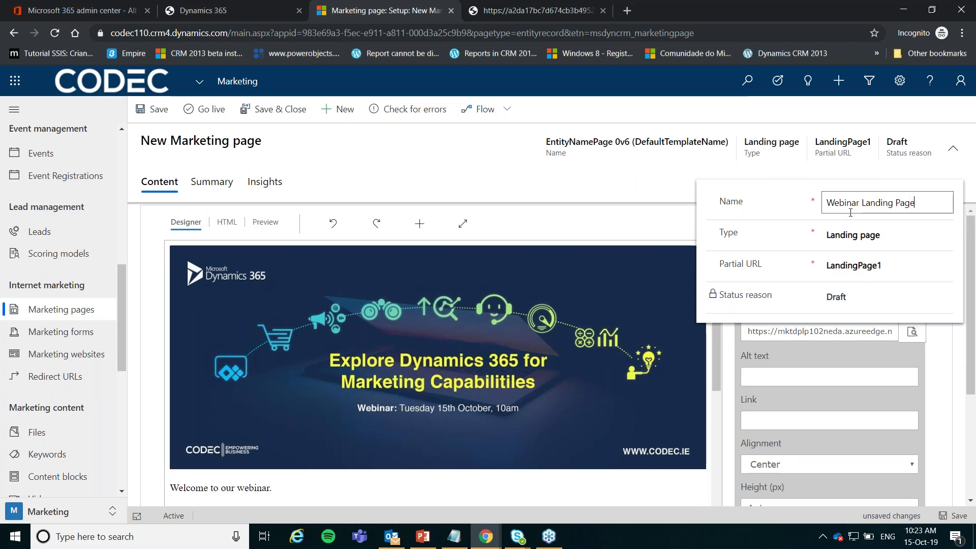
pyautogui.click(578, 179)
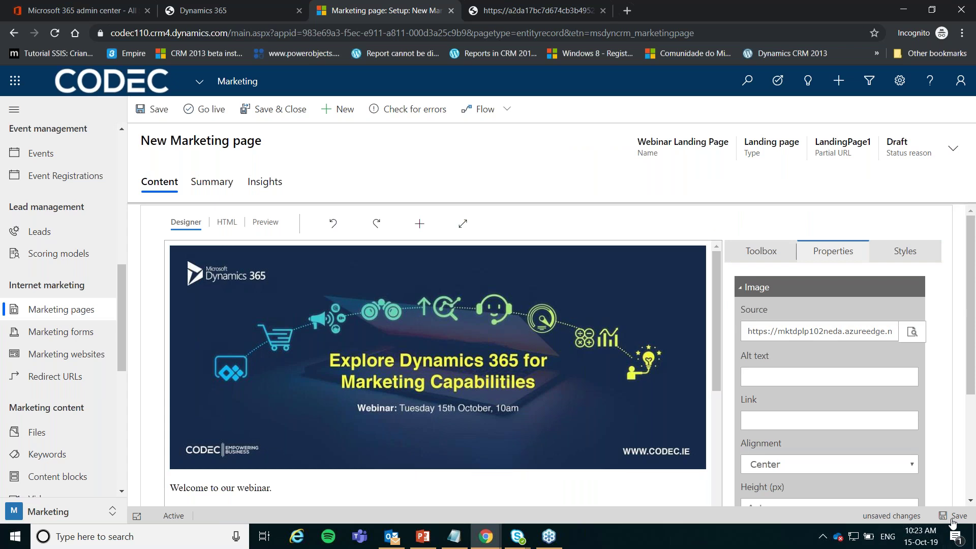
pyautogui.hotkey('ctrl', 's')
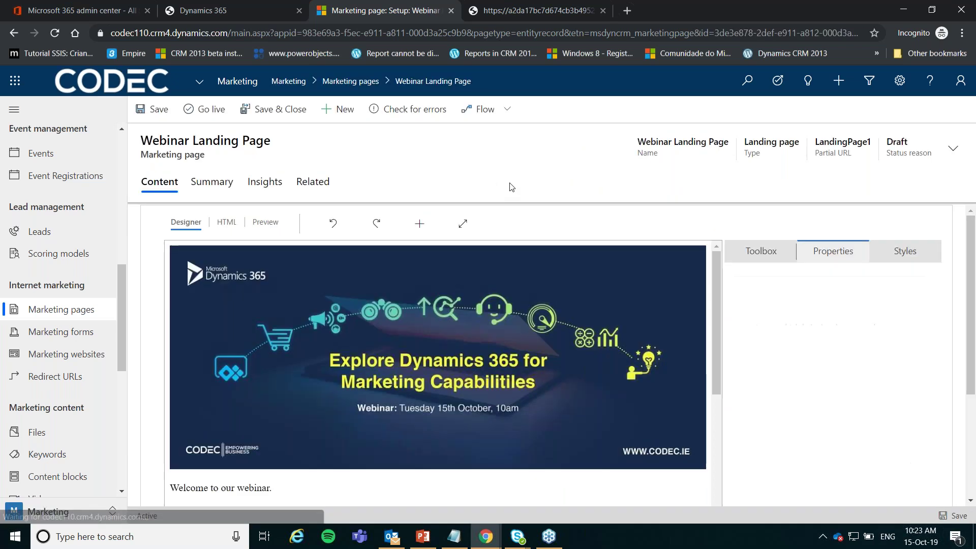
# - Take the Webinar Landing Page live, accepting the cookie notice, and check its summary for the full page URL
pyautogui.click(208, 117)
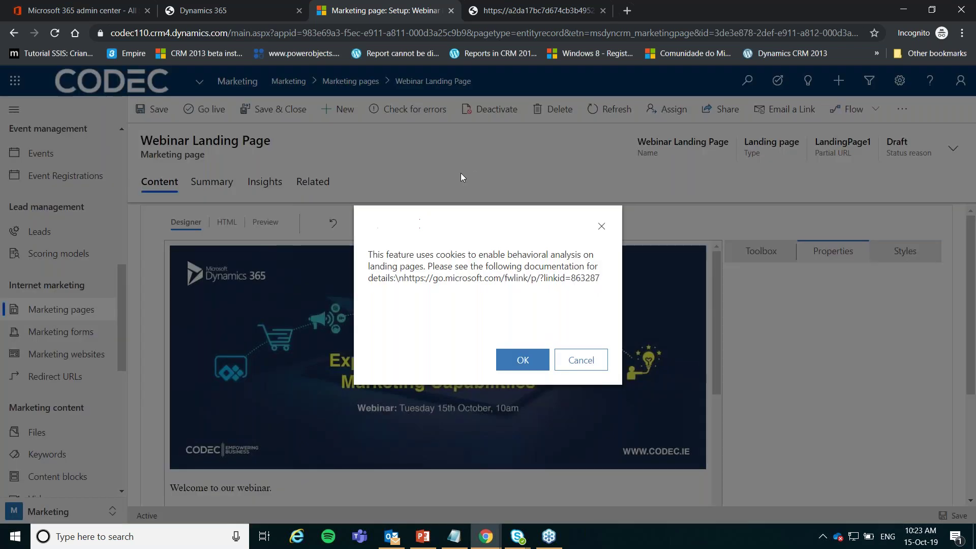
pyautogui.click(523, 361)
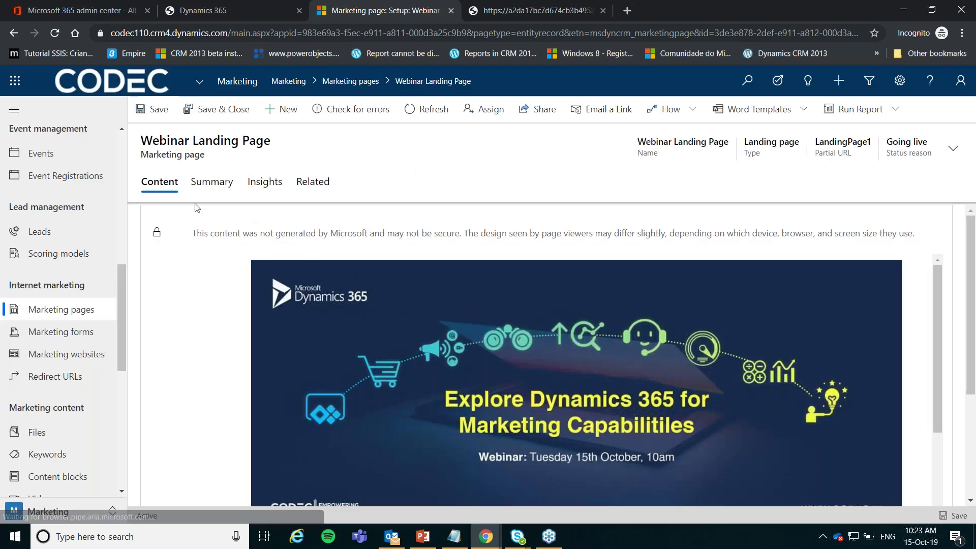
pyautogui.click(211, 188)
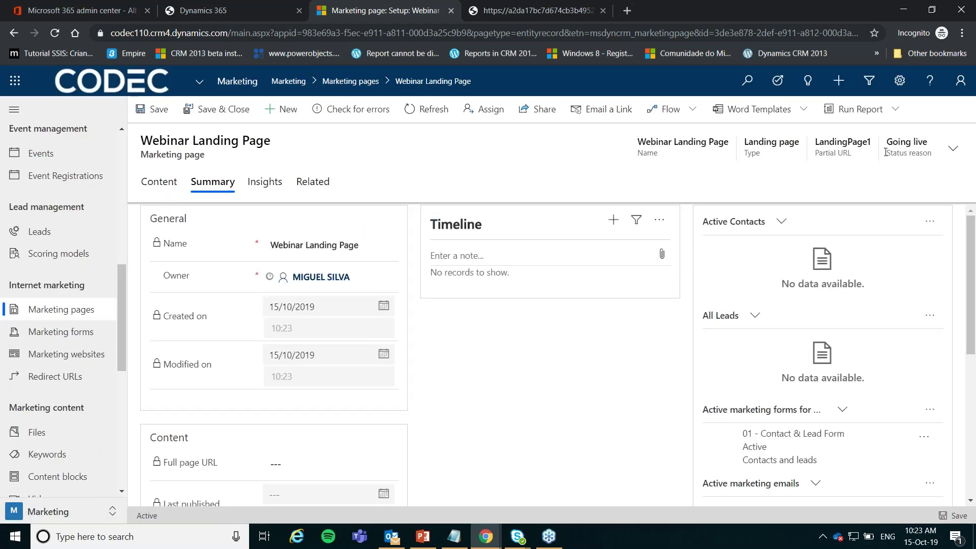
pyautogui.scroll(-3, 414, 342)
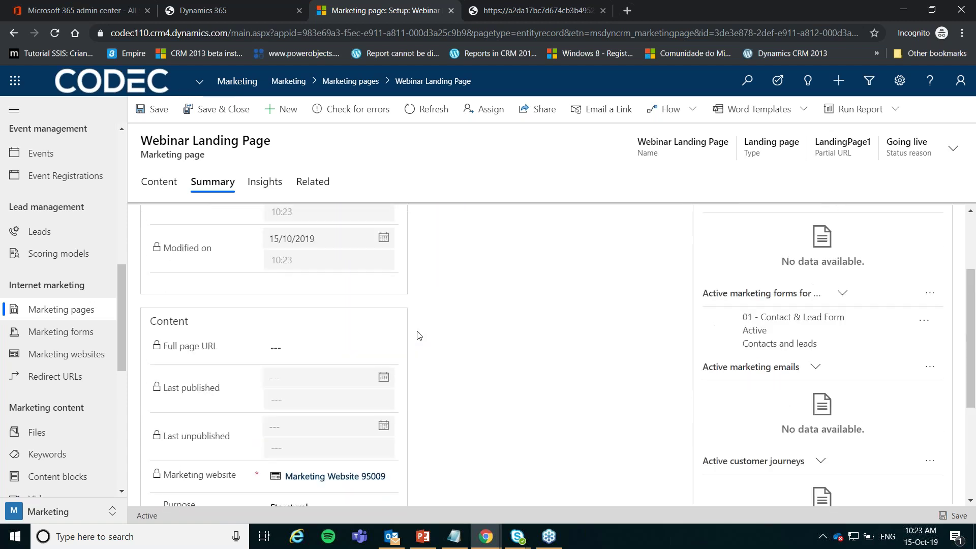
pyautogui.scroll(3, 417, 336)
pyautogui.click(424, 109)
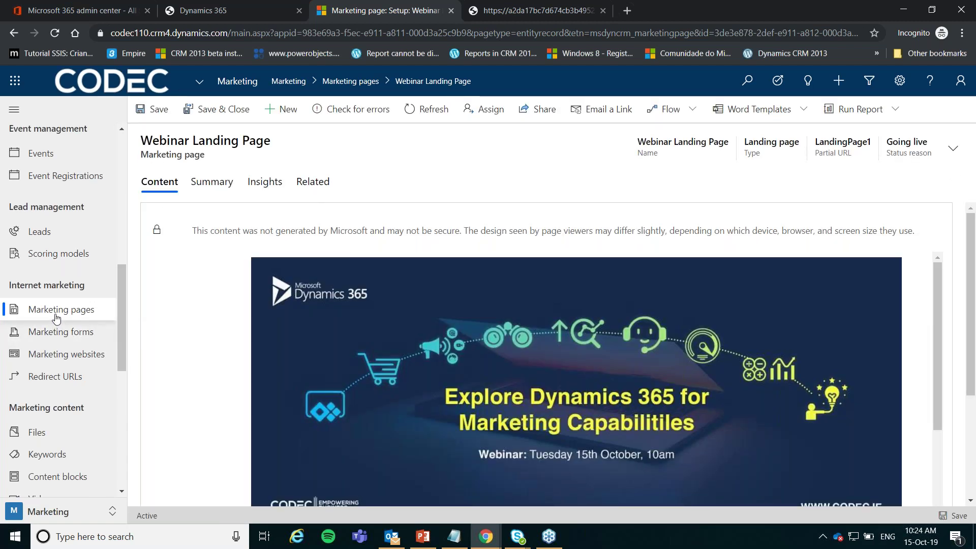
# - Open the summary of "01 MP - Explore Dynamics 365 for Marketing Capabilities" and view its live page through the full page URL
pyautogui.click(56, 319)
pyautogui.doubleClick(434, 191)
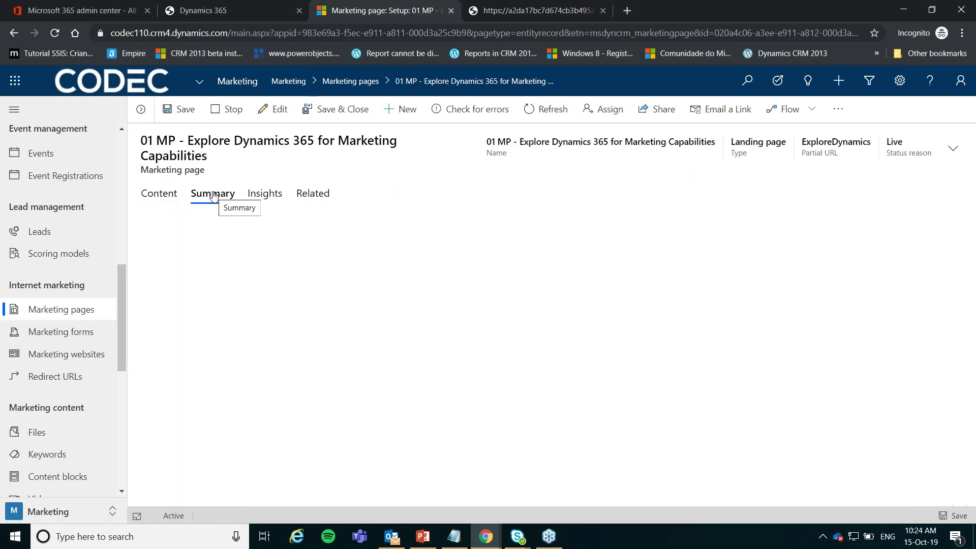
pyautogui.click(212, 194)
pyautogui.scroll(-2, 394, 341)
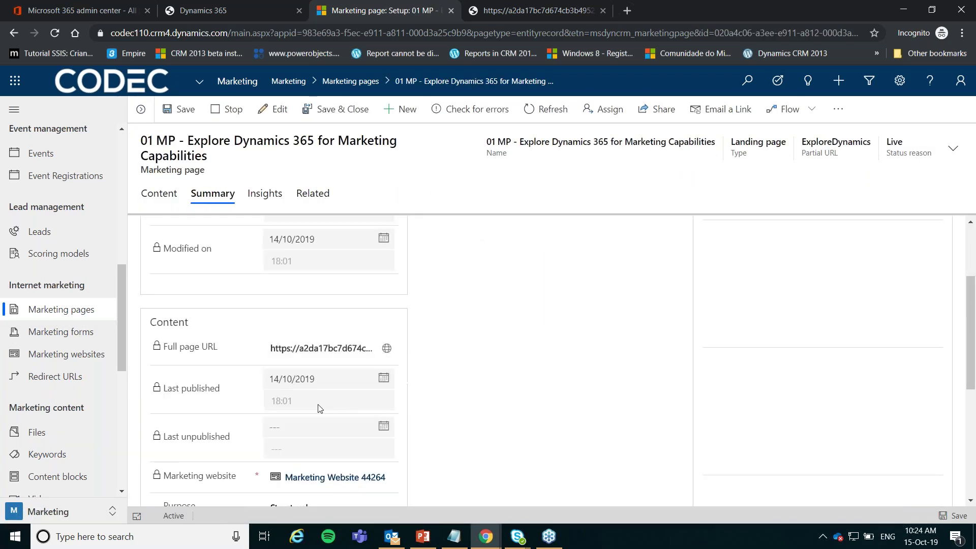
pyautogui.click(387, 350)
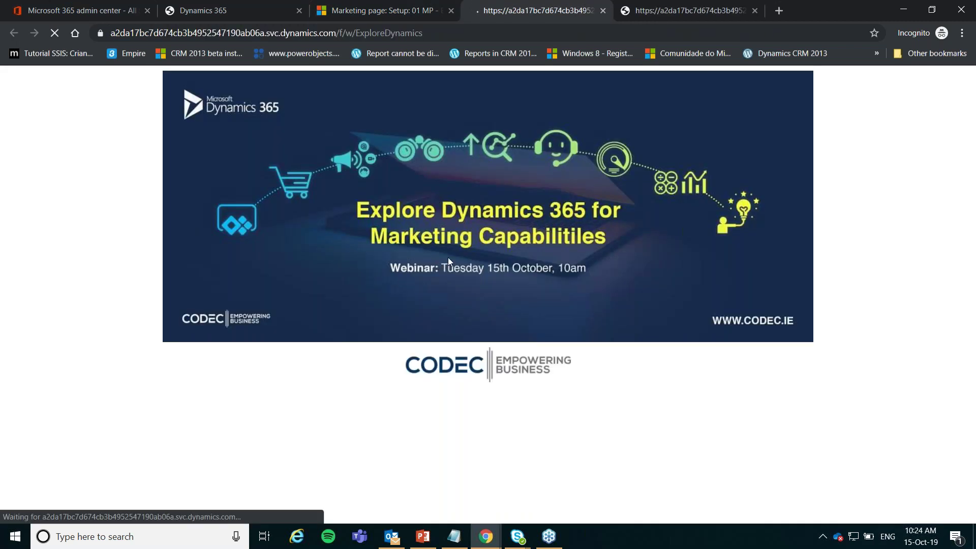
pyautogui.scroll(-4, 488, 315)
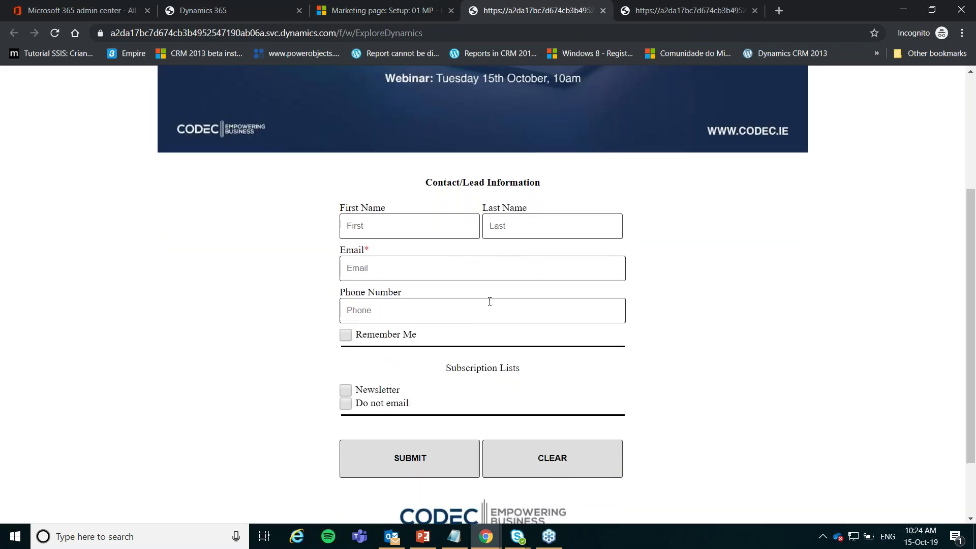
pyautogui.scroll(4, 488, 300)
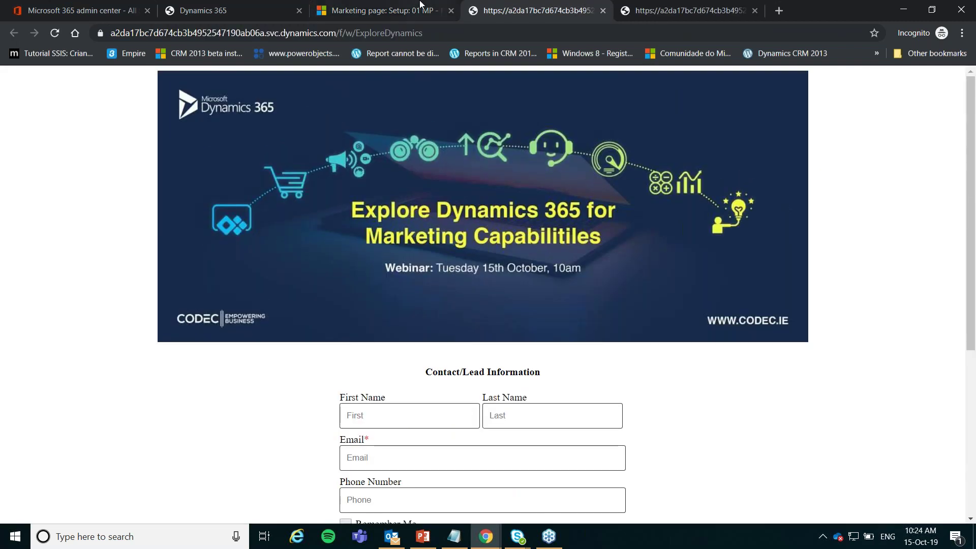
# - Return to the marketing page record and review its insights, including the overview, page submissions and page visits
pyautogui.click(392, 8)
pyautogui.scroll(3, 483, 274)
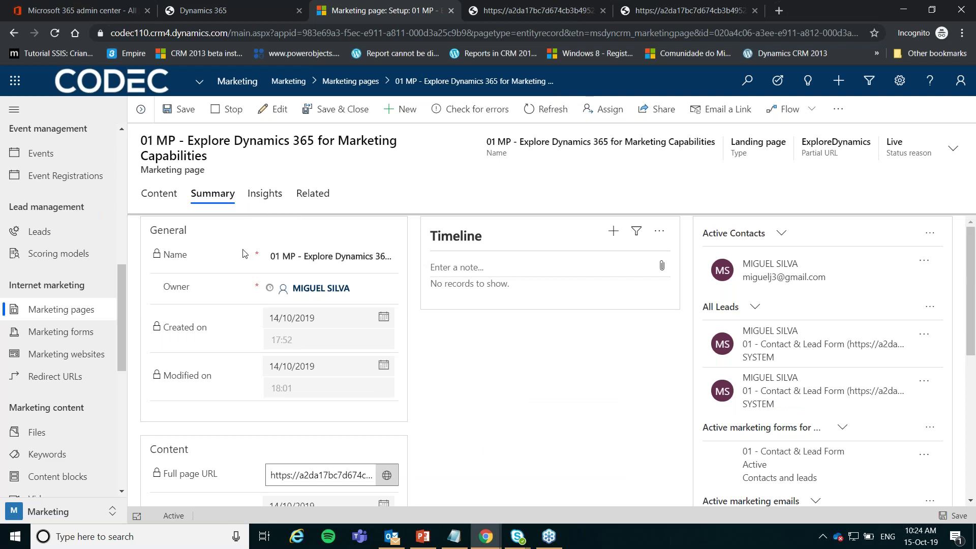
pyautogui.click(265, 193)
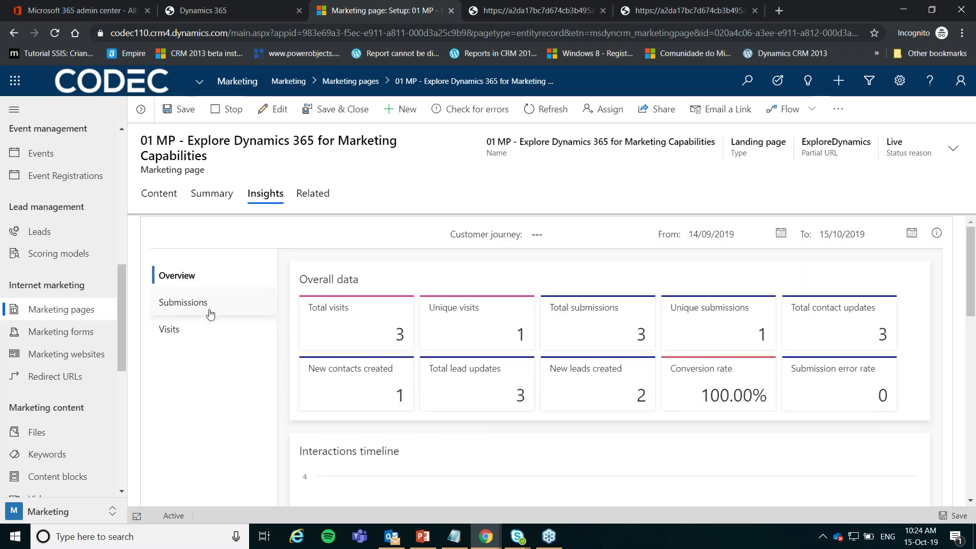
pyautogui.click(209, 306)
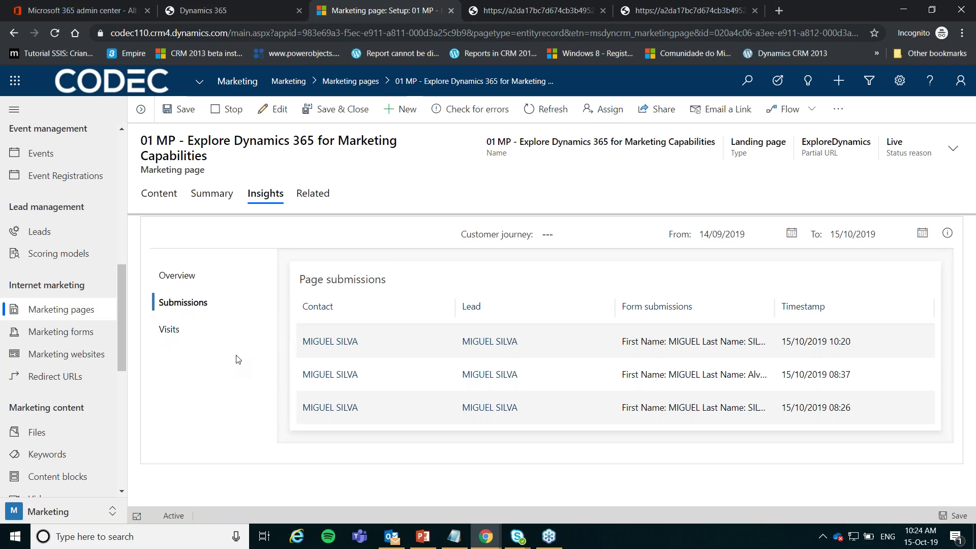
pyautogui.click(204, 336)
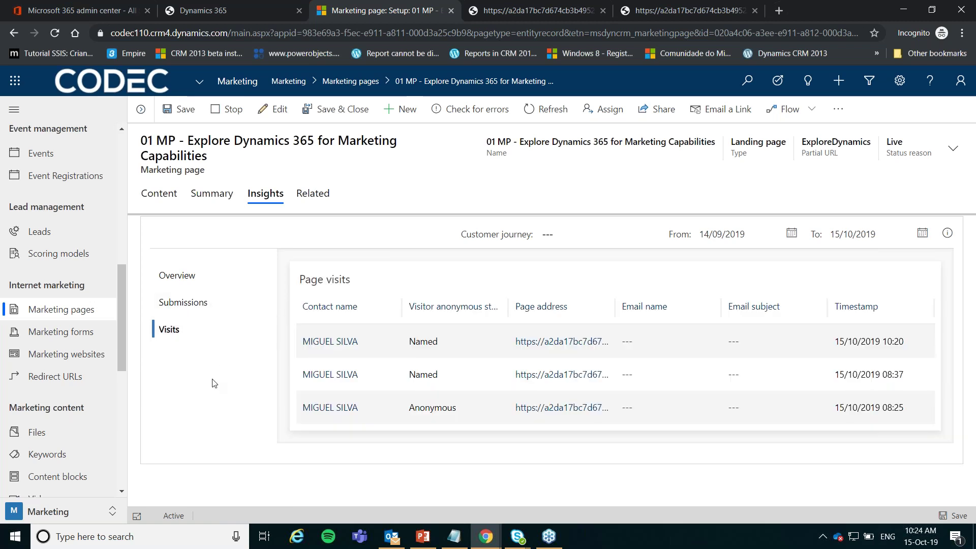
# - Review the marketing page's insights overview, followed by its content
pyautogui.click(178, 276)
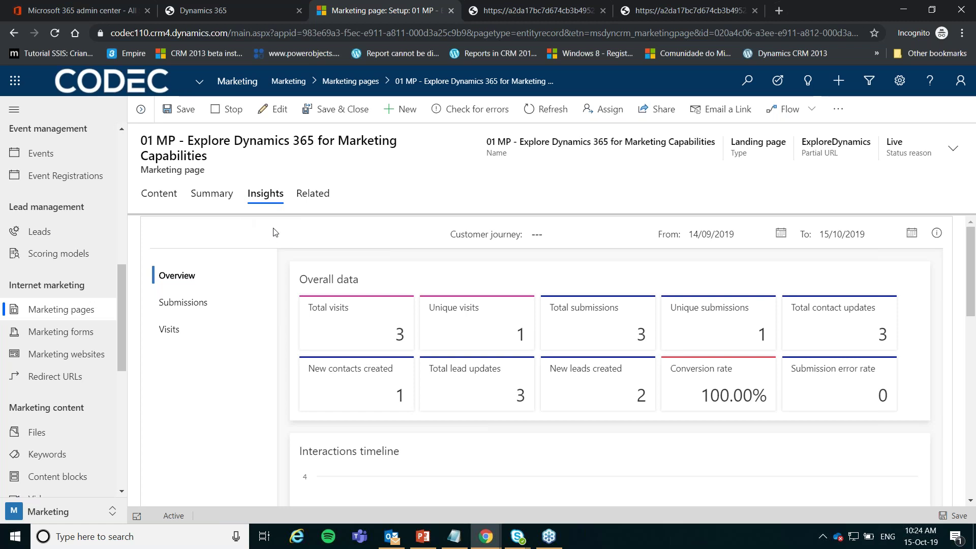
pyautogui.click(173, 197)
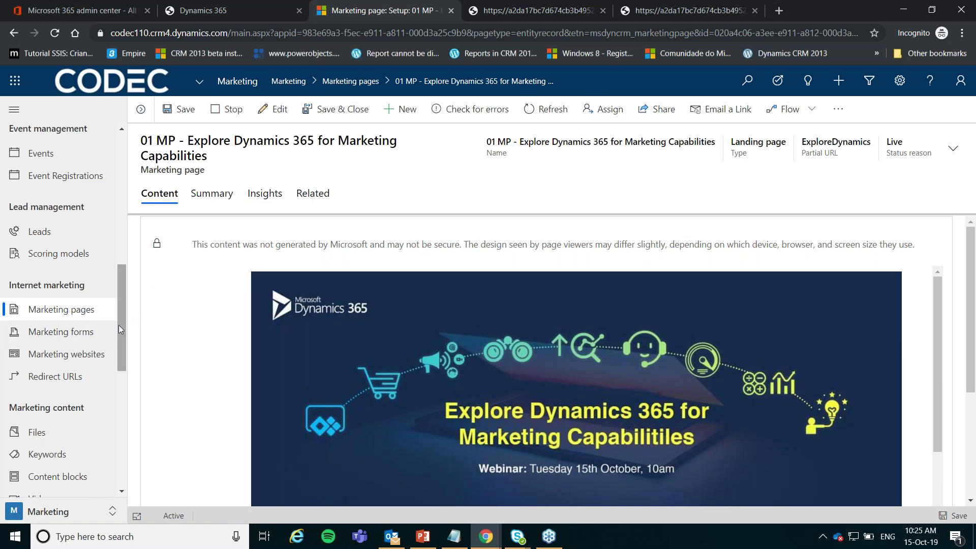
# - Open the marketing form "01 - Contact & Lead Form" and compare it with the form on the live ExploreDynamics page
pyautogui.click(78, 341)
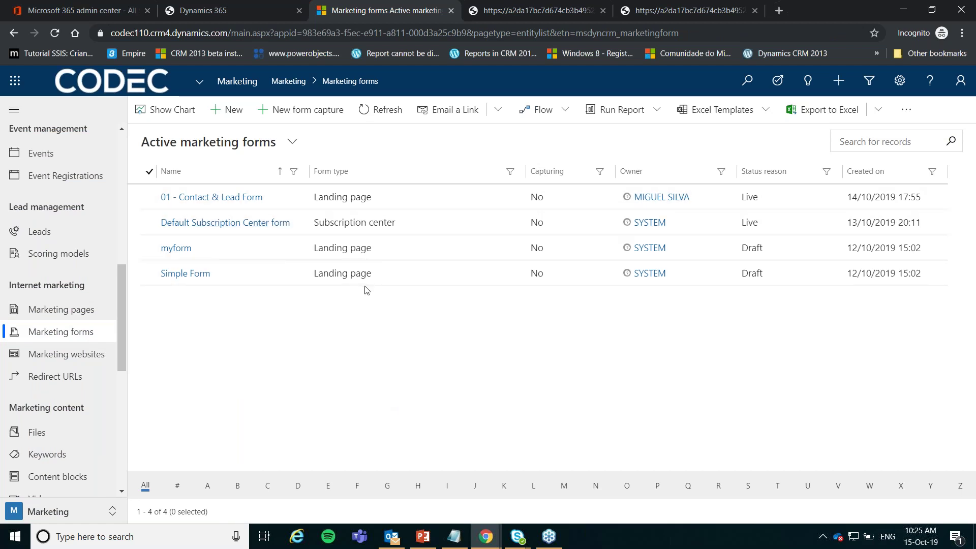
pyautogui.doubleClick(304, 197)
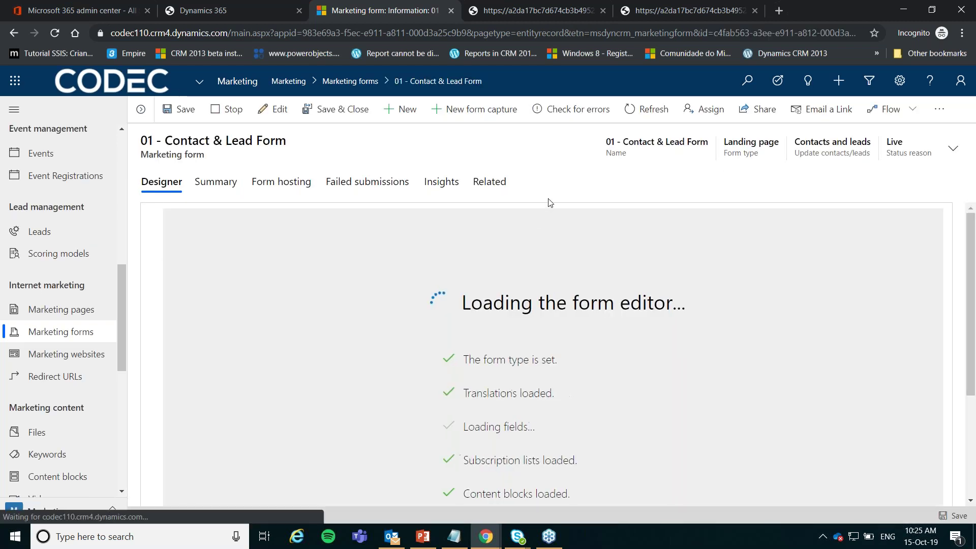
pyautogui.scroll(-1, 495, 339)
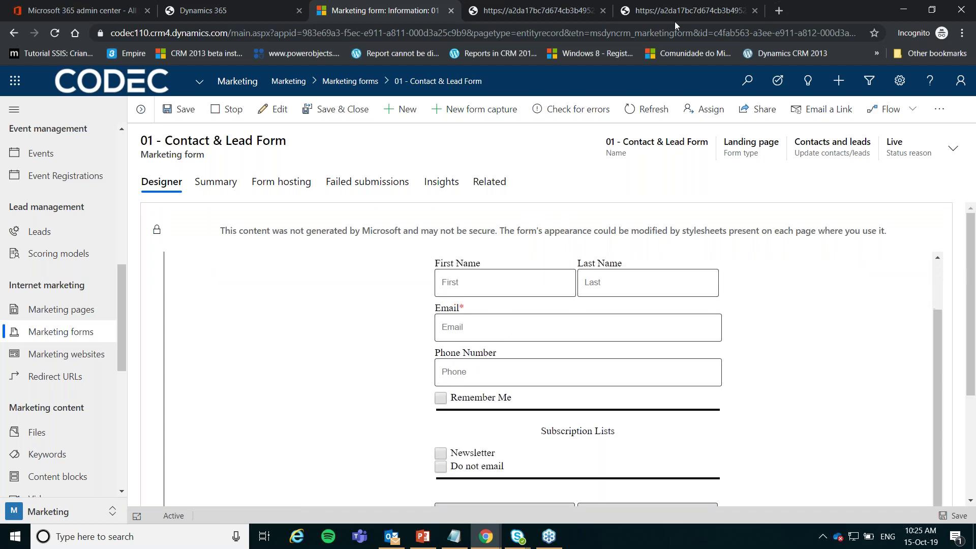
pyautogui.click(692, 5)
pyautogui.scroll(-2, 435, 349)
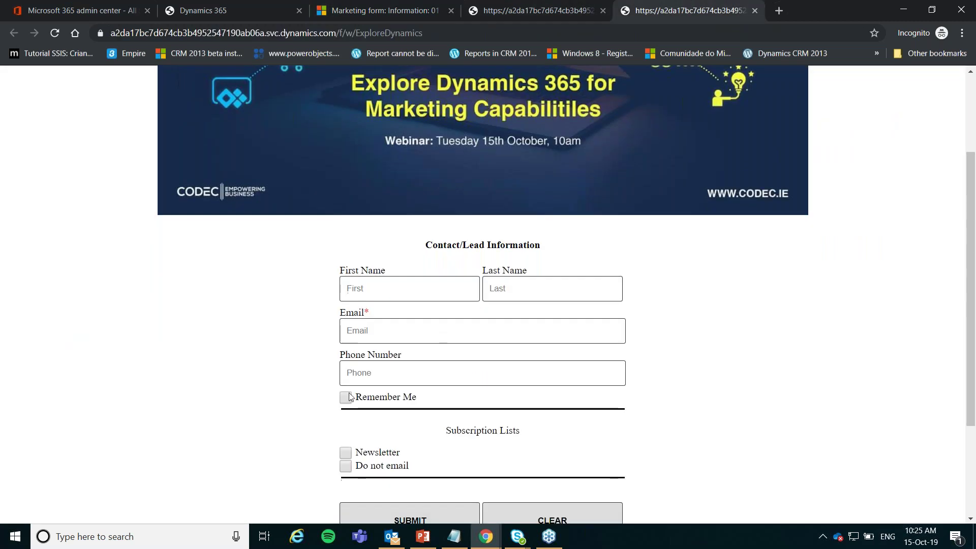
pyautogui.click(365, 12)
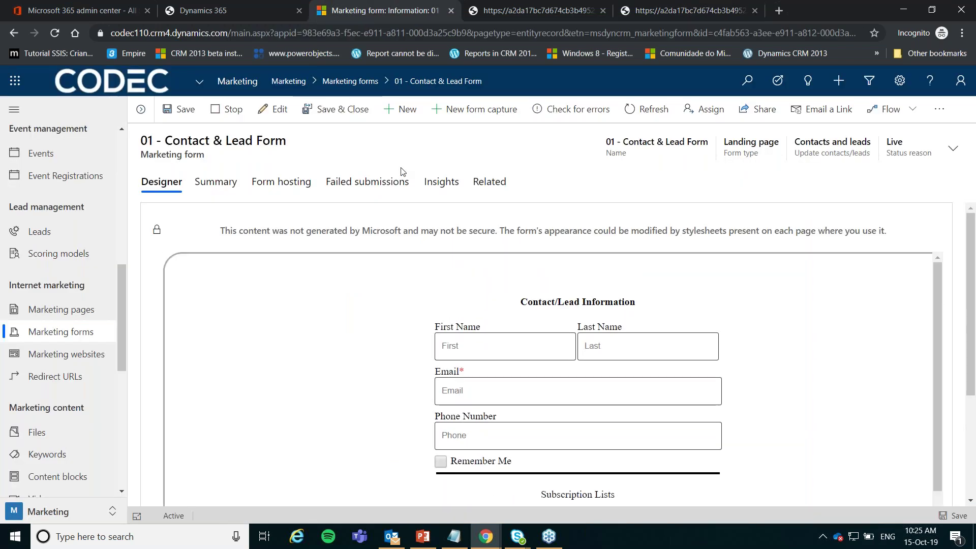
# - Put the live form into edit mode and insert an Anniversary field between Phone Number and Remember Me
pyautogui.click(278, 108)
pyautogui.click(520, 360)
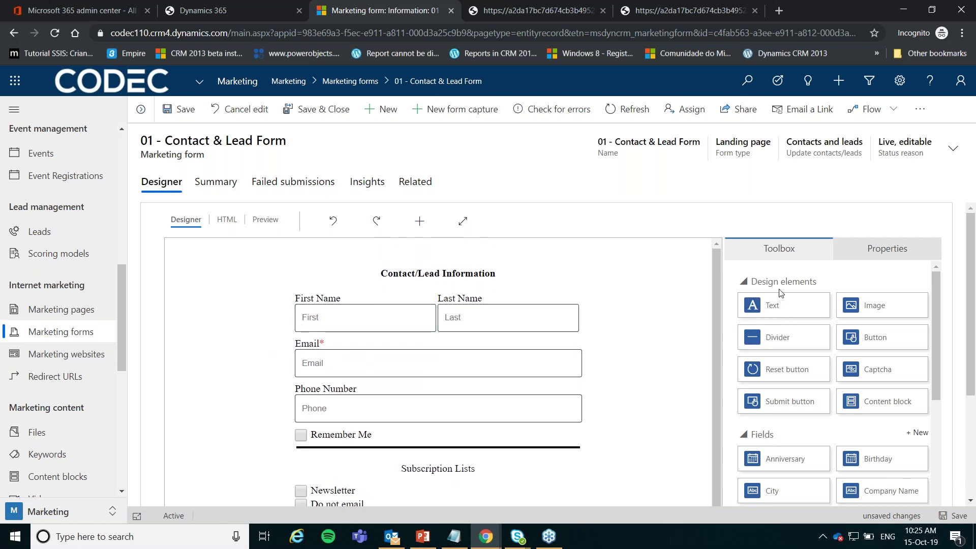
pyautogui.scroll(-3, 793, 356)
pyautogui.moveTo(782, 336); pyautogui.dragTo(434, 448)
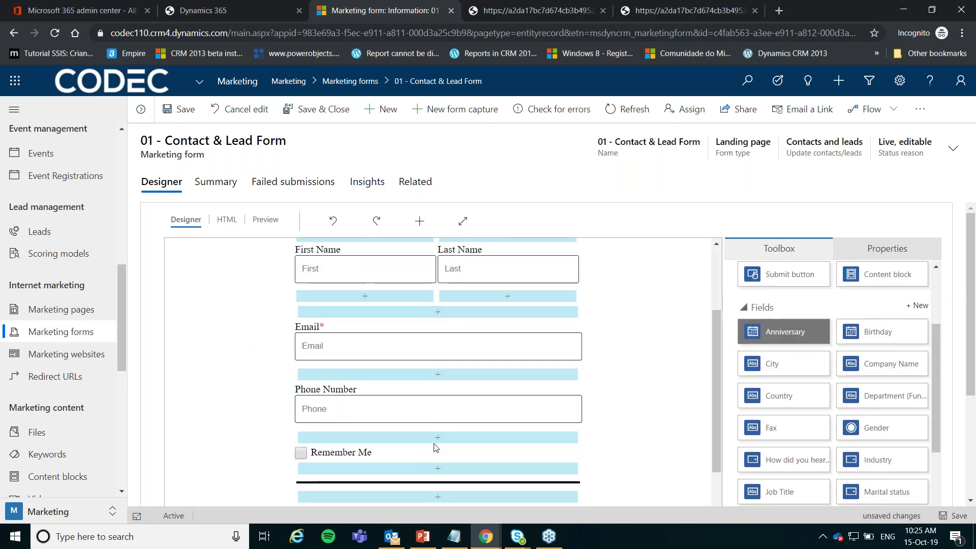
pyautogui.moveTo(487, 420); pyautogui.dragTo(487, 436)
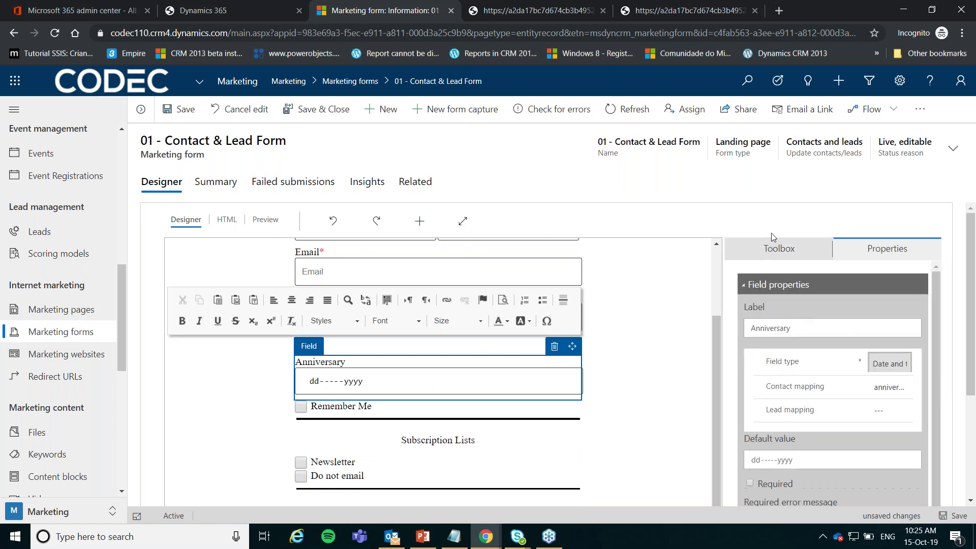
# - Insert a Gender field between the name fields and the Email field of the form
pyautogui.click(773, 253)
pyautogui.scroll(-5, 806, 366)
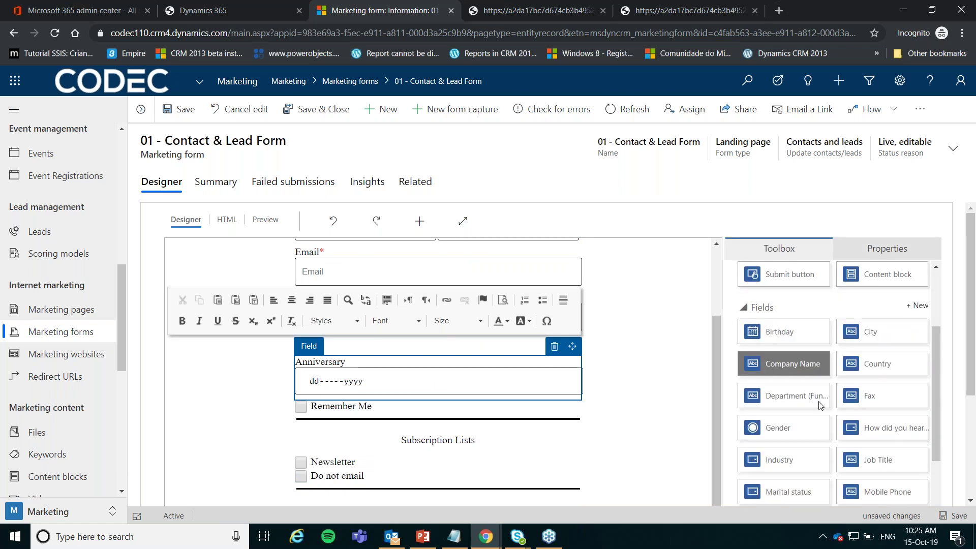
pyautogui.scroll(-1, 799, 370)
pyautogui.scroll(4, 494, 444)
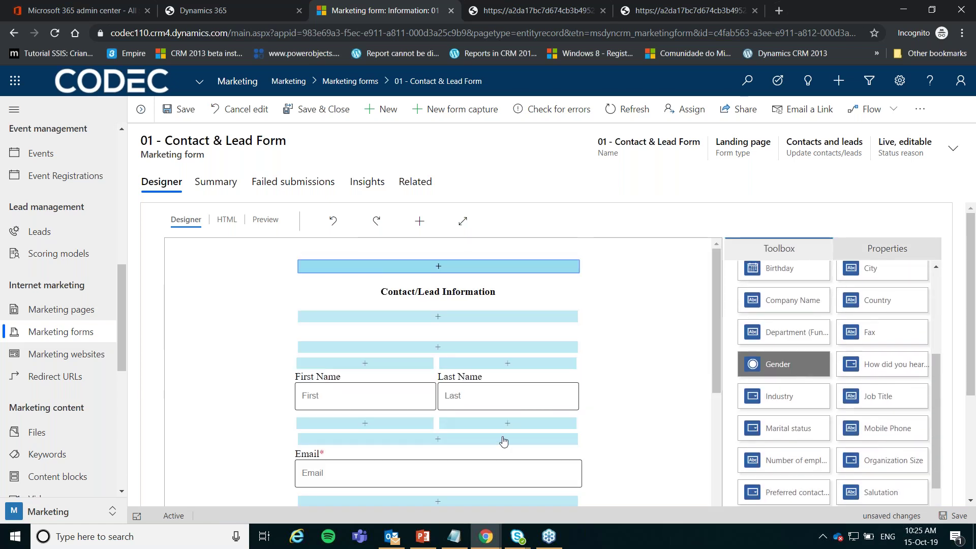
pyautogui.moveTo(420, 431); pyautogui.dragTo(426, 446)
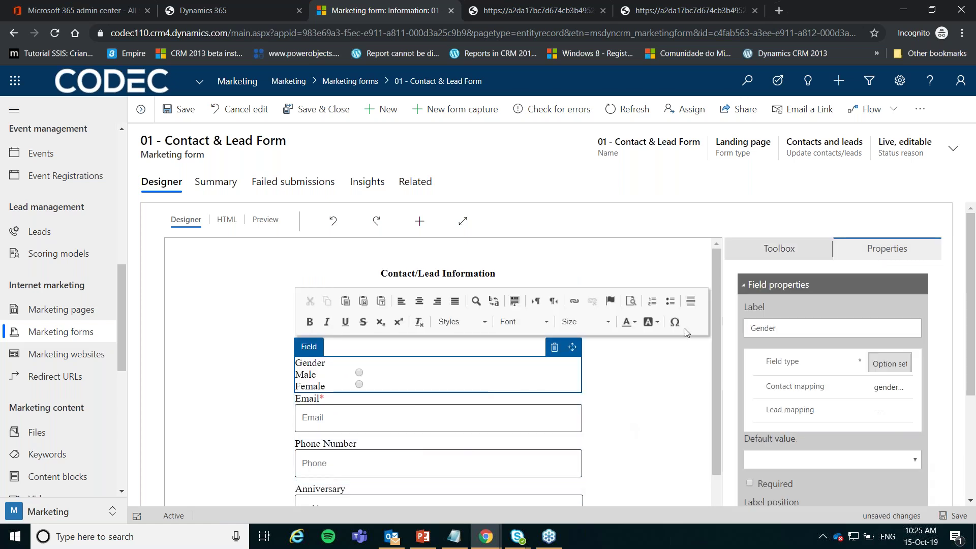
# - Look through the remaining fields, Remember me and Subscription lists available for the form, and save the edited form
pyautogui.click(764, 245)
pyautogui.scroll(-2, 783, 356)
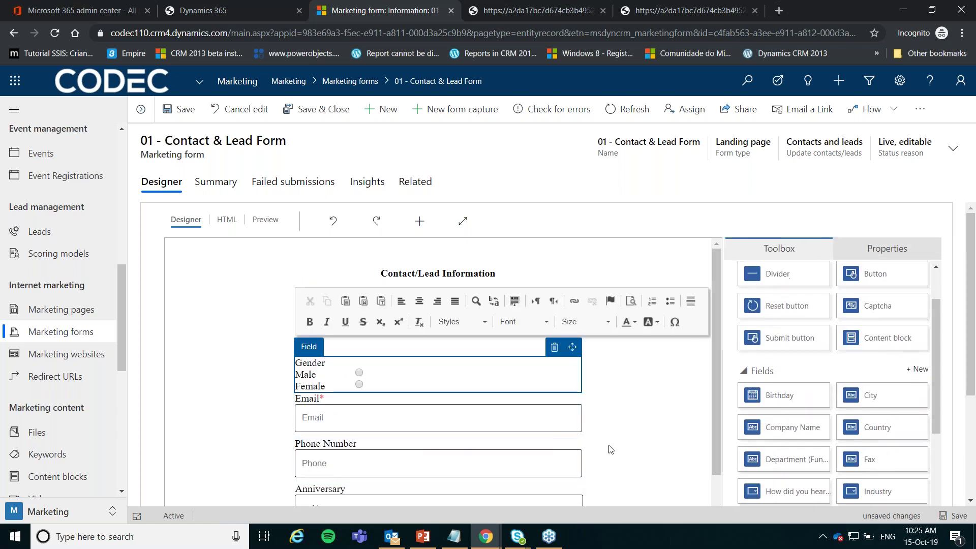
pyautogui.scroll(-5, 783, 416)
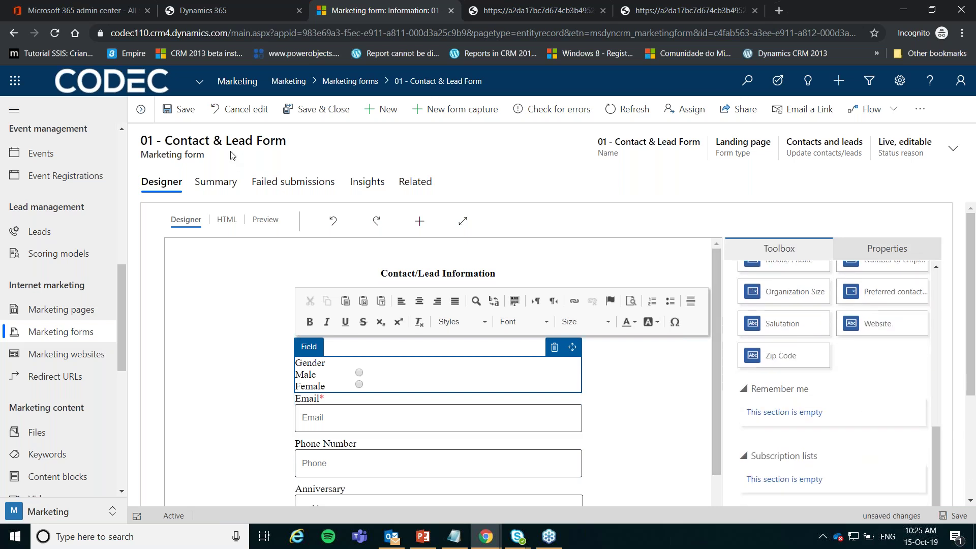
pyautogui.click(188, 113)
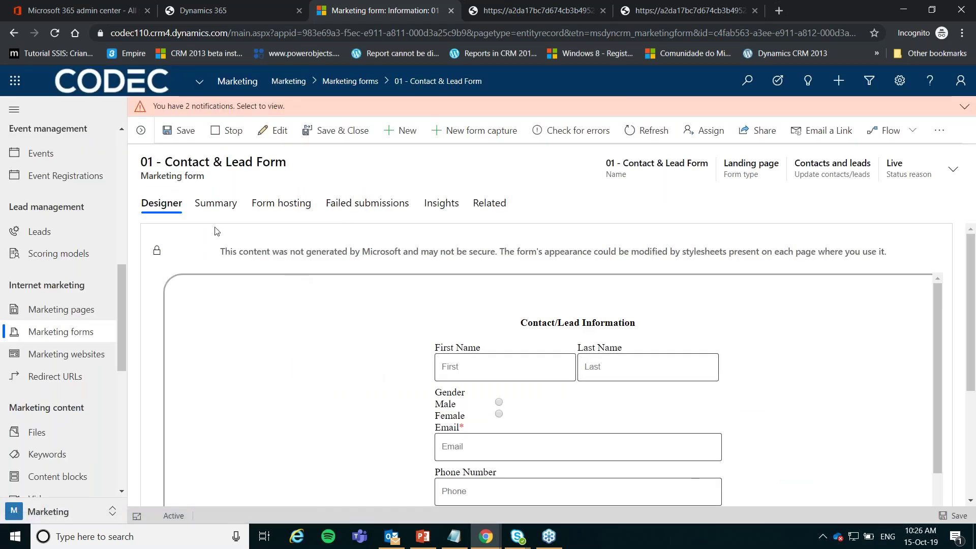
# - Review the form's summary, including its related pages, related fields and matching strategies, and its insights overview
pyautogui.click(215, 204)
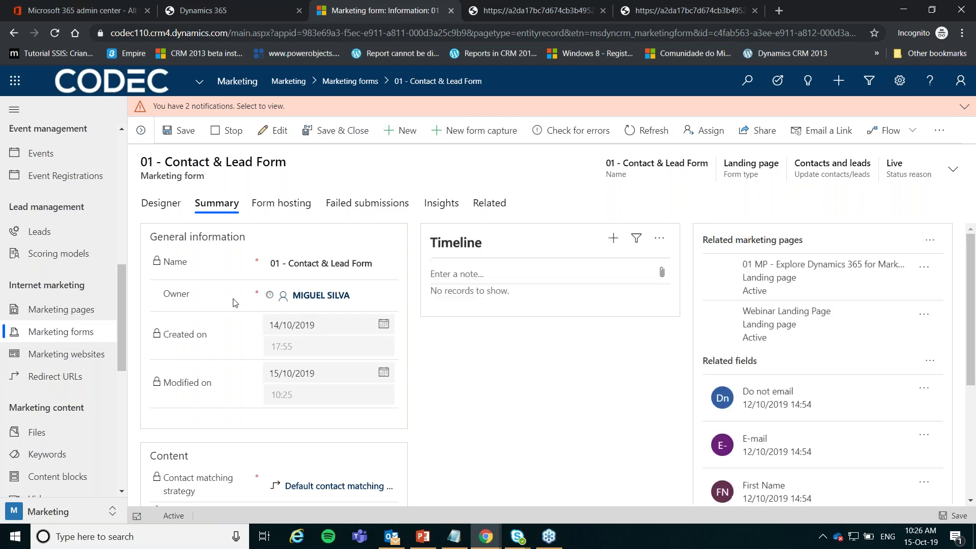
pyautogui.scroll(-1, 254, 285)
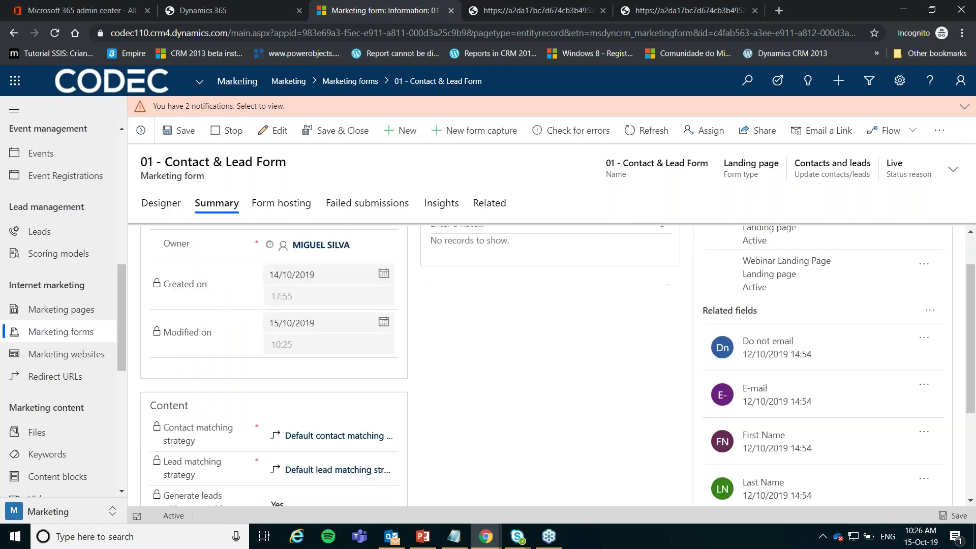
pyautogui.scroll(1, 254, 300)
pyautogui.scroll(-1, 255, 312)
pyautogui.scroll(-2, 253, 315)
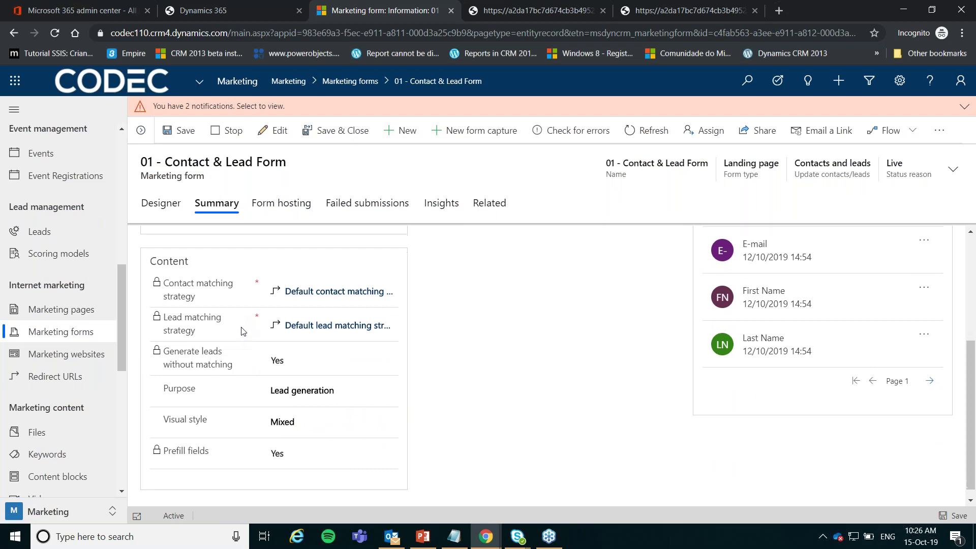
pyautogui.scroll(3, 254, 321)
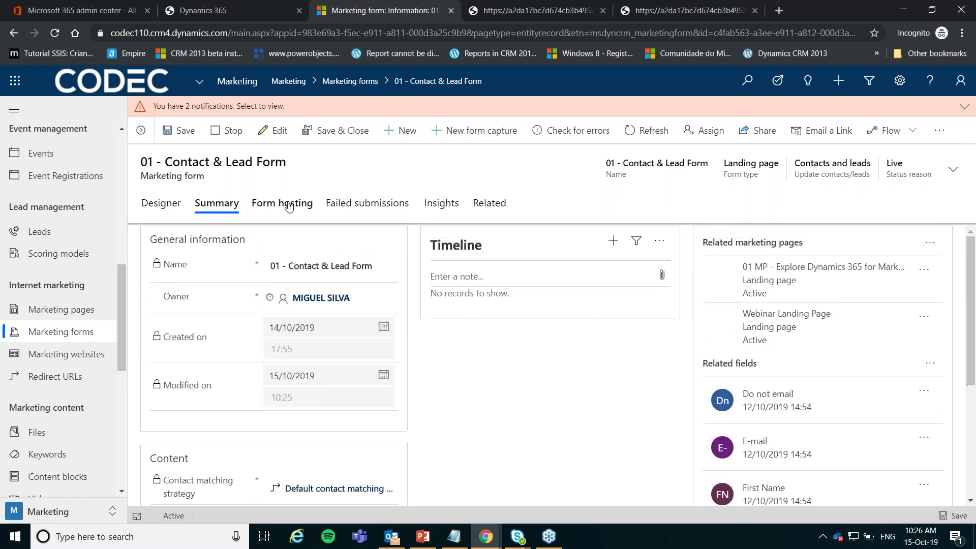
pyautogui.click(438, 207)
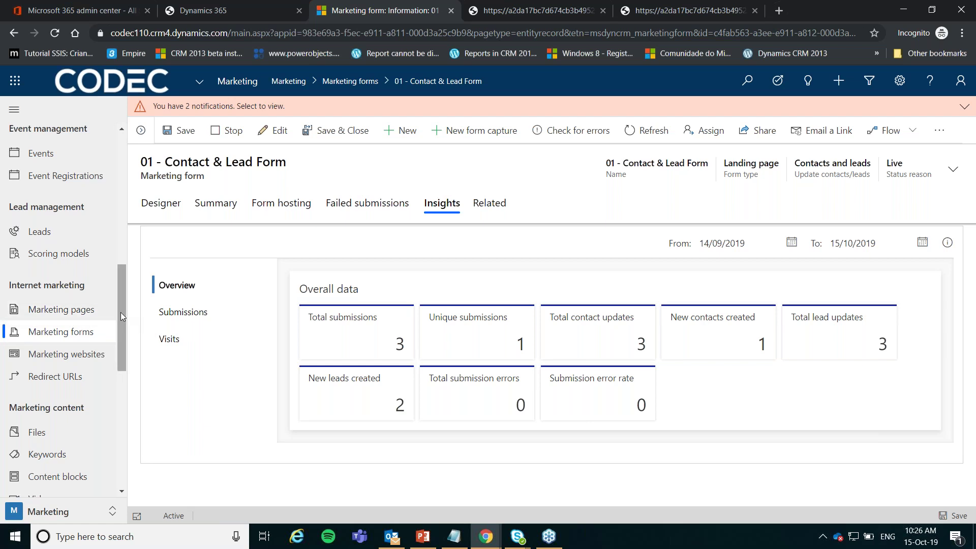
# - Create a new marketing email from the blank template, reloading the page and selecting the template again
pyautogui.moveTo(121, 309); pyautogui.dragTo(121, 257)
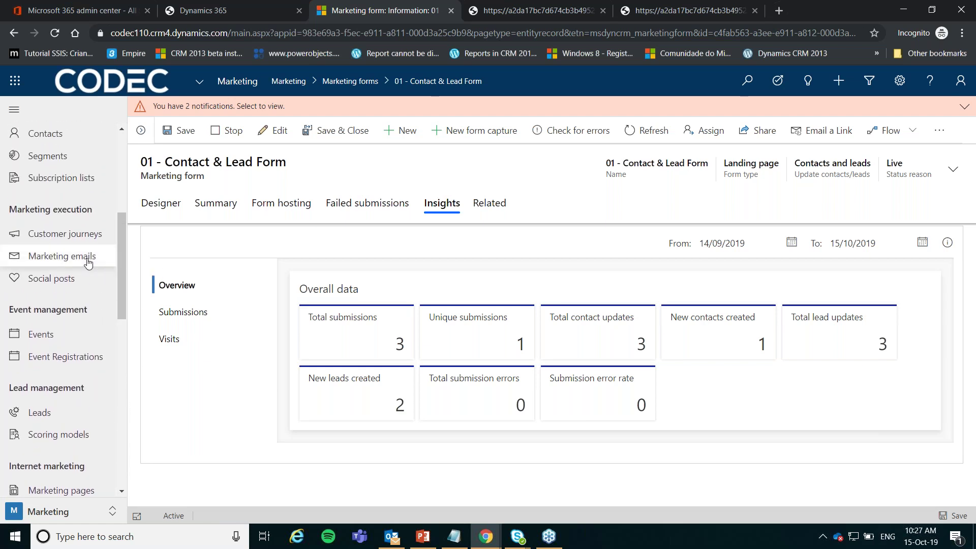
pyautogui.click(88, 258)
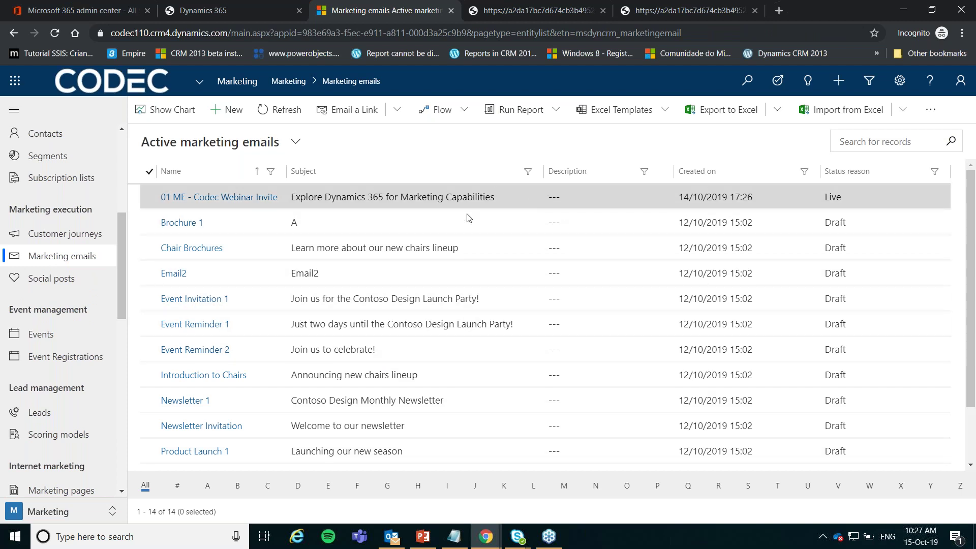
pyautogui.click(234, 117)
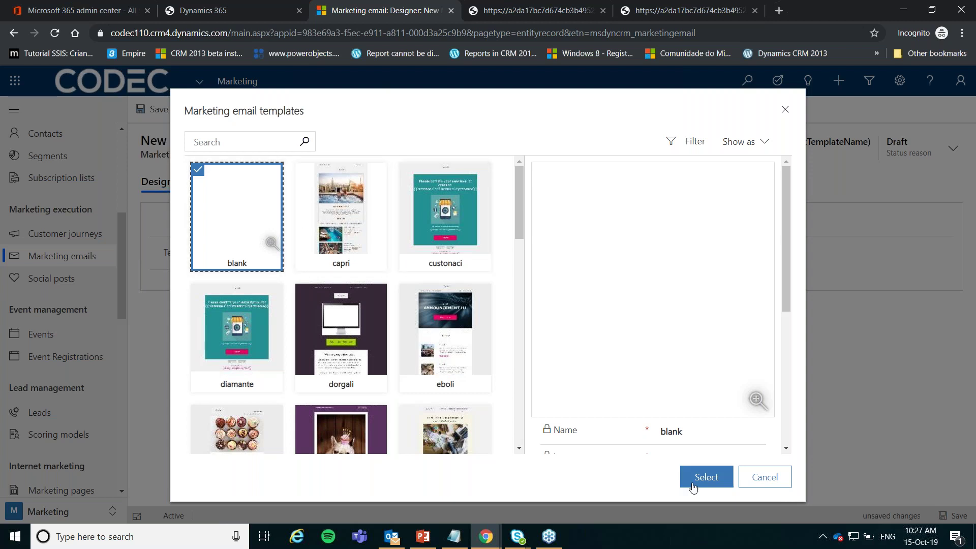
pyautogui.click(706, 476)
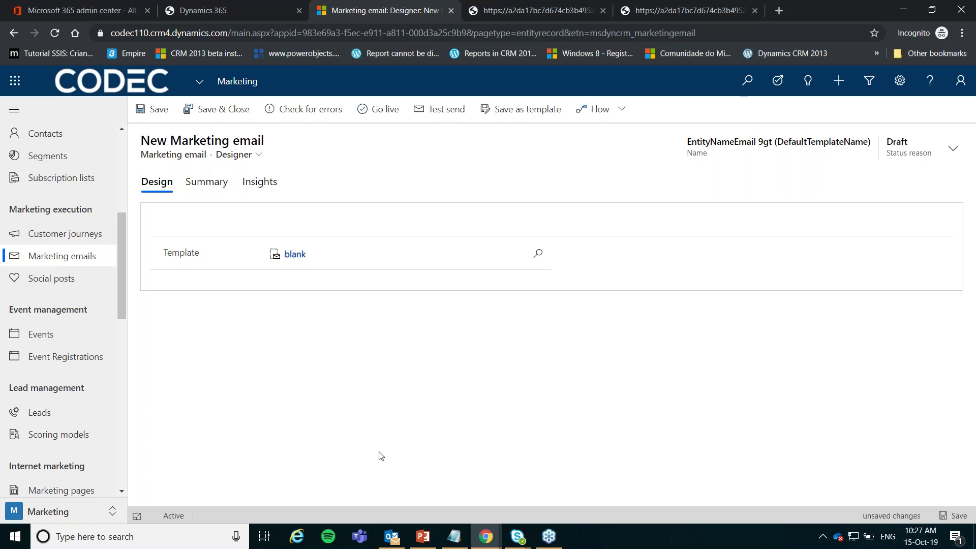
pyautogui.press('F5')
pyautogui.click(557, 97)
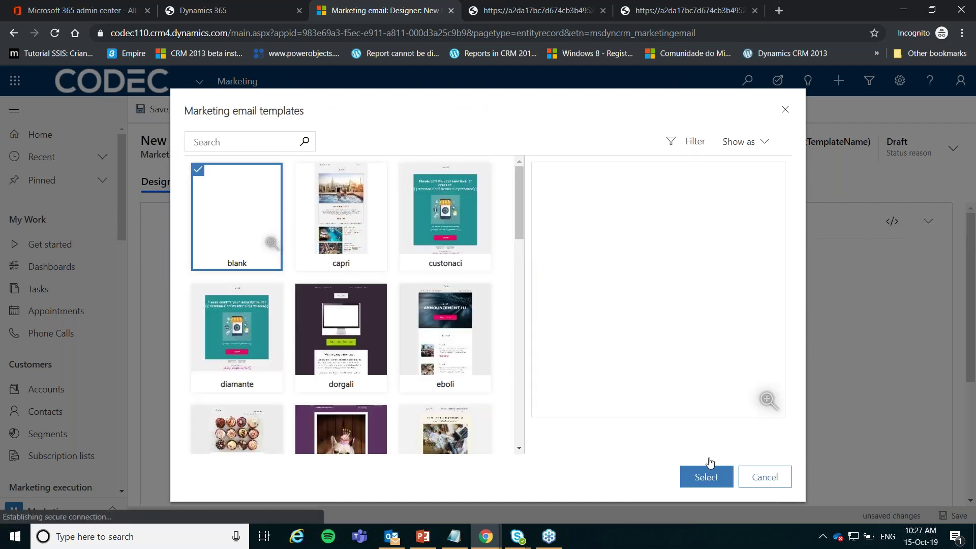
pyautogui.click(708, 476)
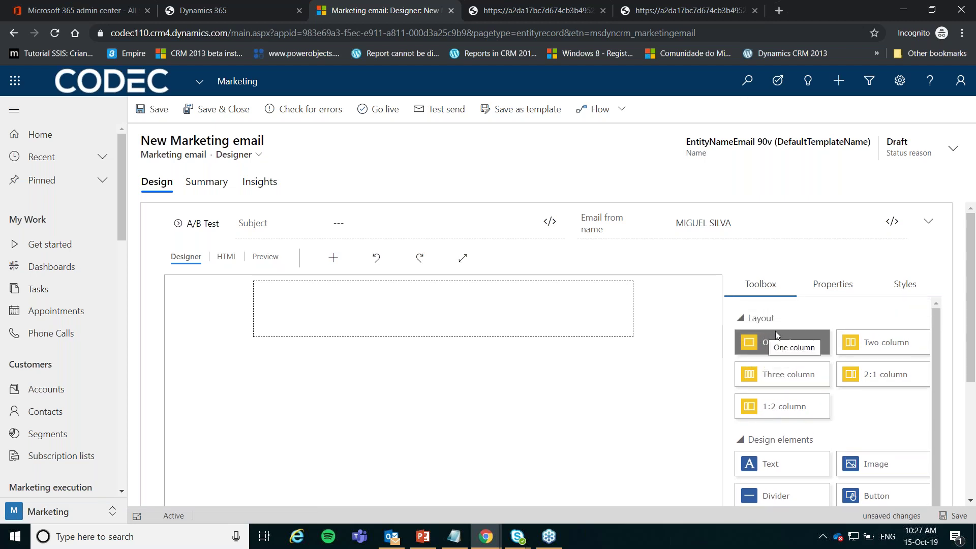
# - Expand the email designer, add a three-column section below the first one, and try other section layouts, ending with 1:2 column
pyautogui.click(463, 258)
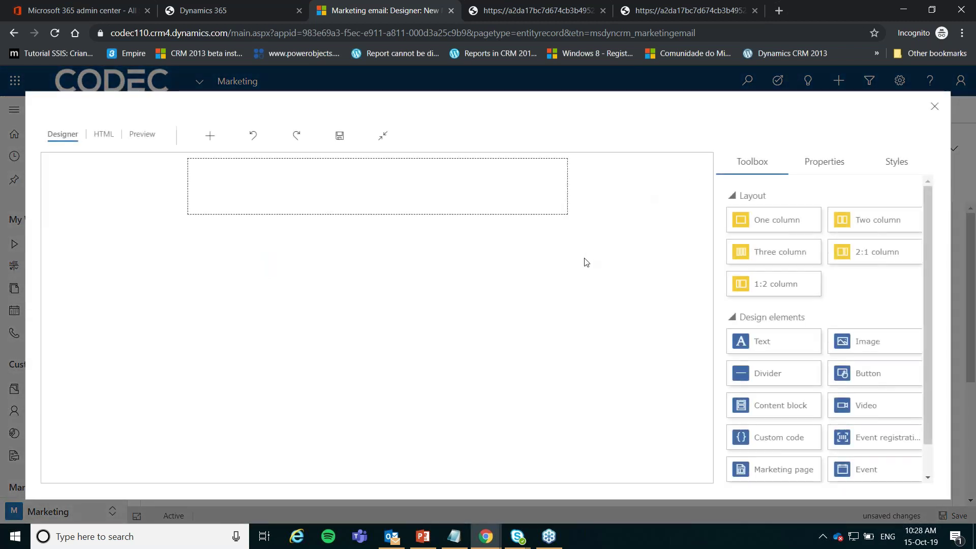
pyautogui.moveTo(788, 258); pyautogui.dragTo(382, 249)
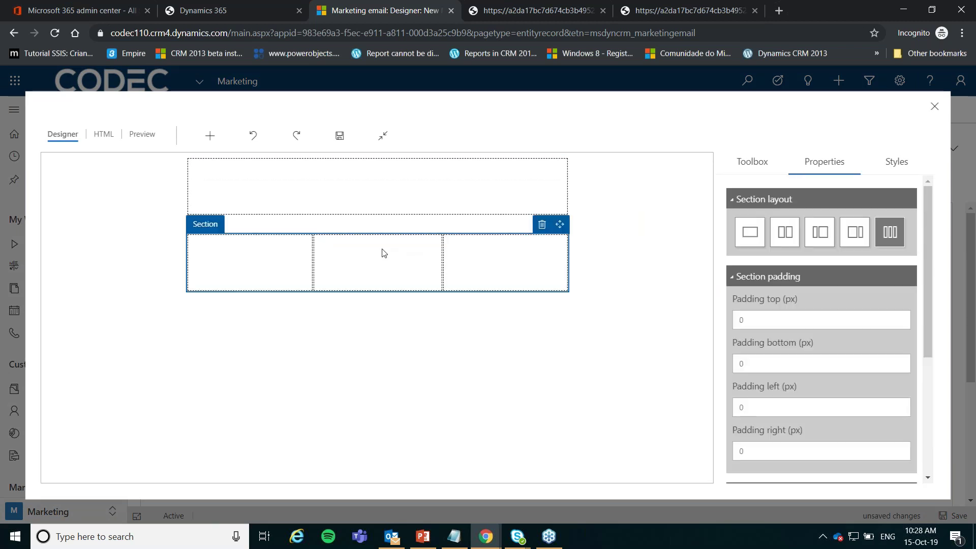
pyautogui.click(820, 231)
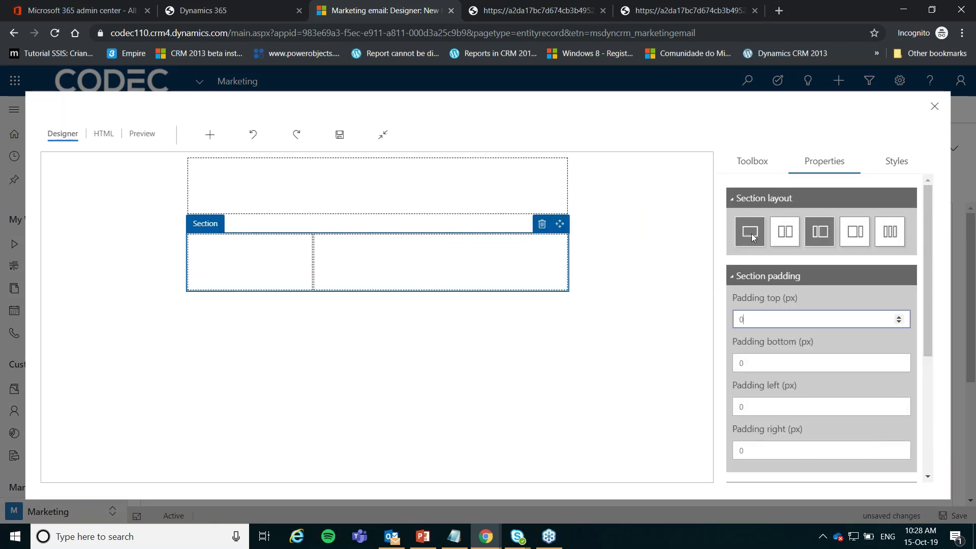
pyautogui.click(752, 235)
pyautogui.click(786, 235)
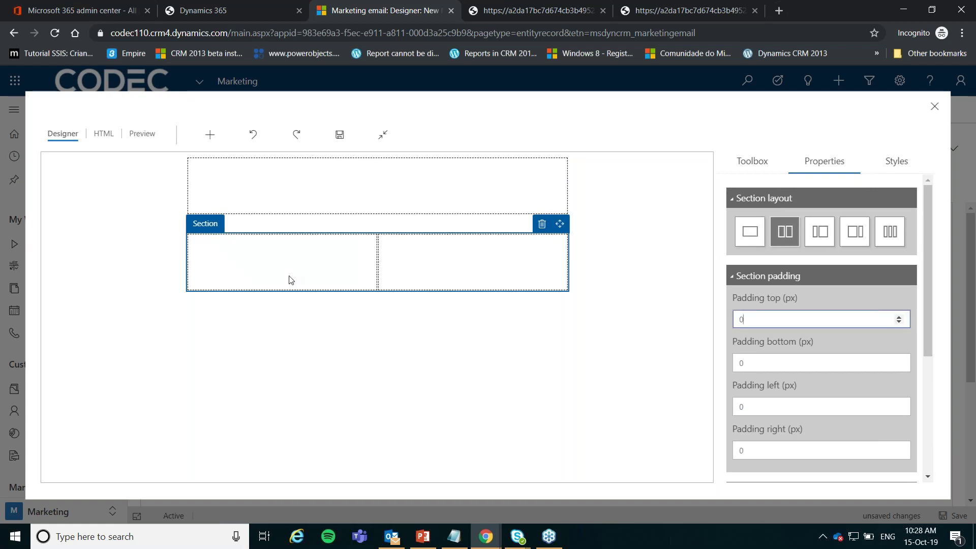
pyautogui.click(896, 233)
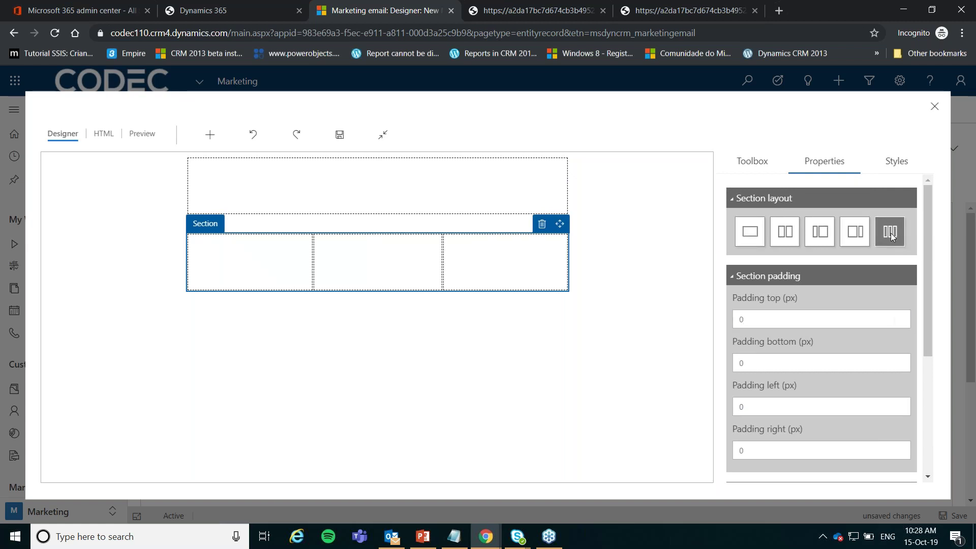
pyautogui.click(854, 235)
pyautogui.click(820, 238)
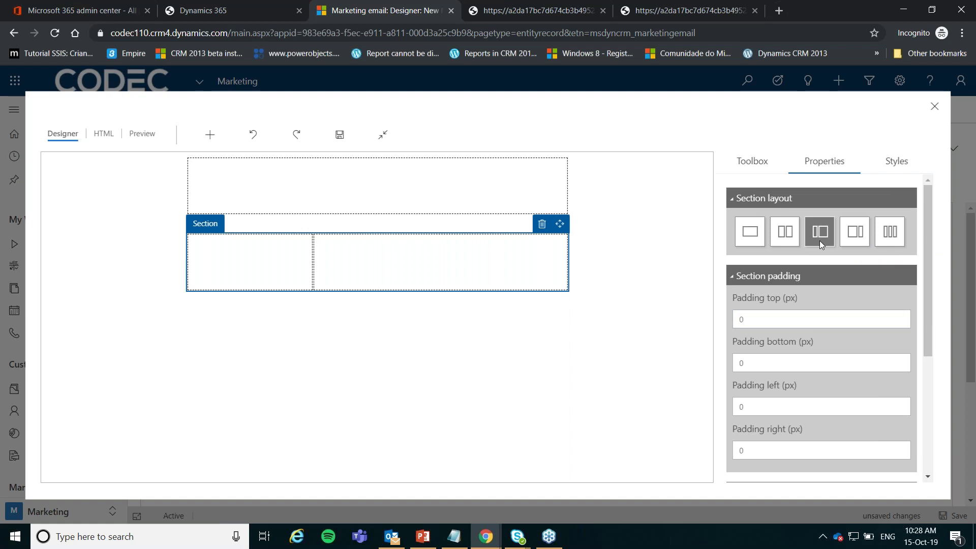
# - Place an Image element in the narrow left column of the 1:2 section
pyautogui.click(757, 163)
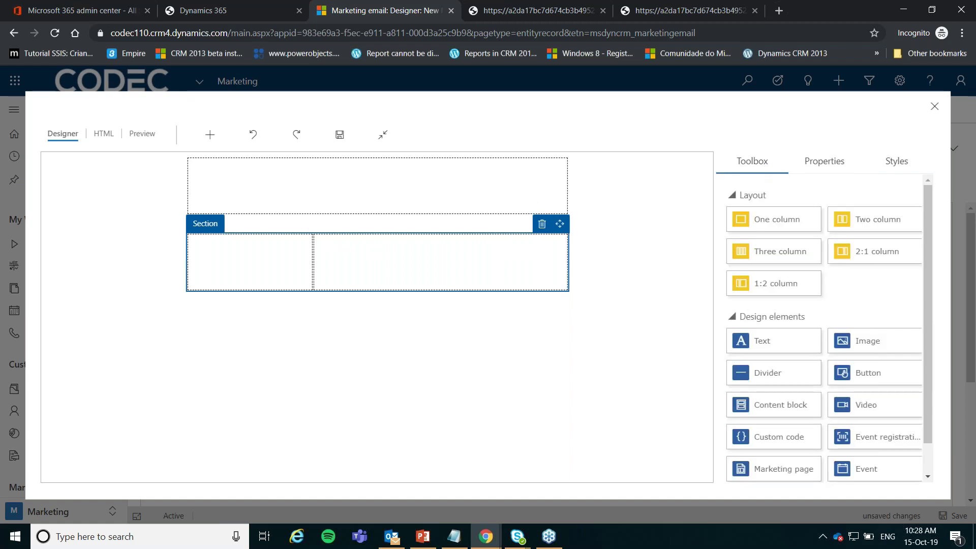
pyautogui.moveTo(875, 342); pyautogui.dragTo(249, 252)
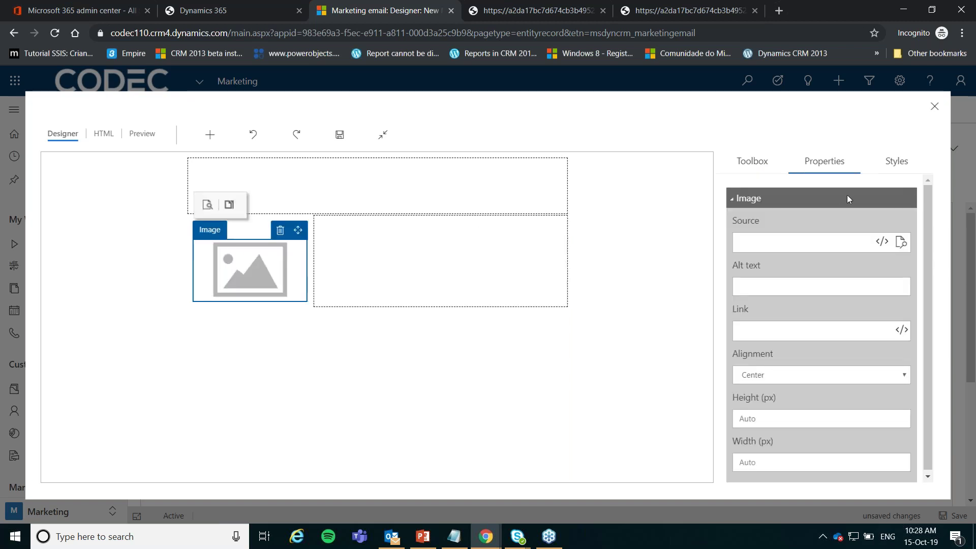
# - Set the source of the image in the narrow column to the dark blue logo with white vertical stripes
pyautogui.click(899, 243)
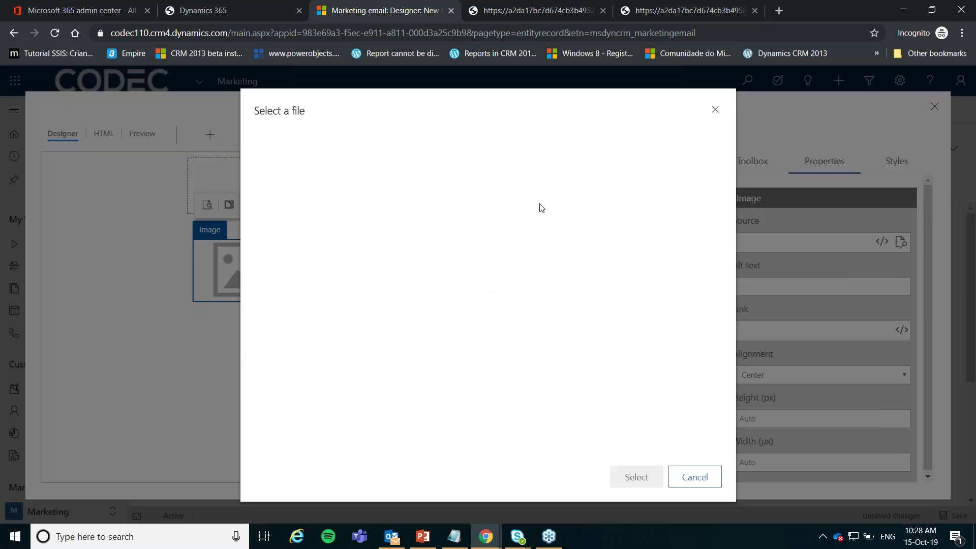
pyautogui.click(468, 211)
pyautogui.click(636, 476)
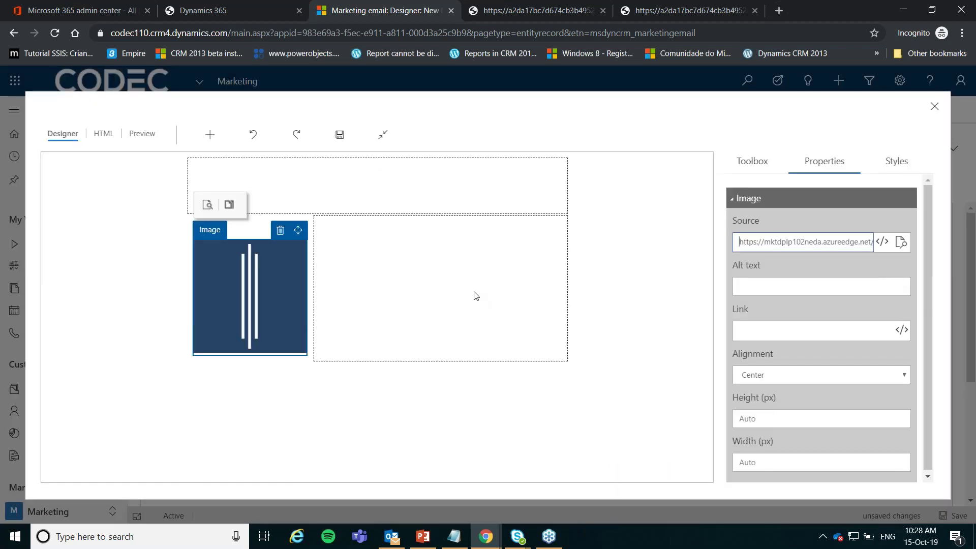
# - Add an Image element to the wide column of the 1:2 section and choose the CODEC Empowering Business logo as its source
pyautogui.click(478, 298)
pyautogui.click(754, 161)
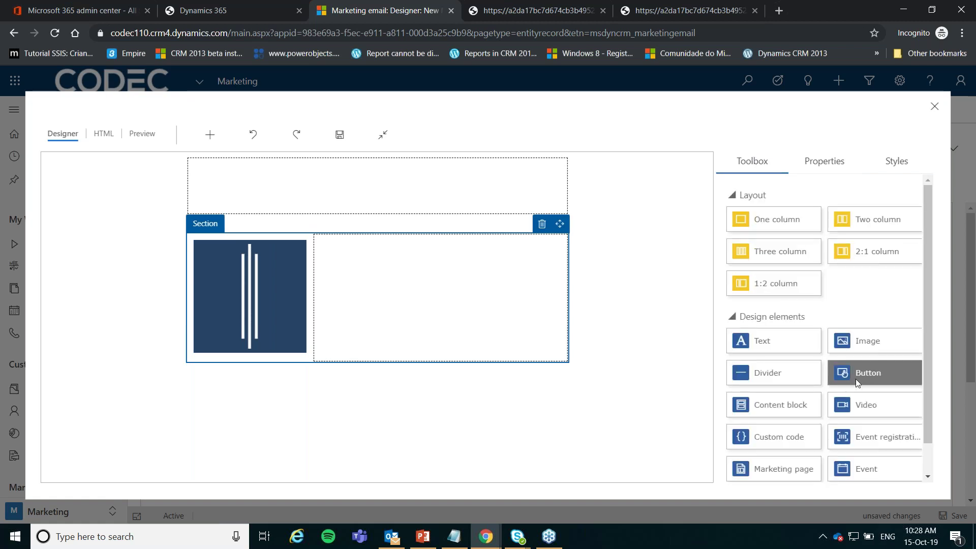
pyautogui.moveTo(849, 342); pyautogui.dragTo(851, 340)
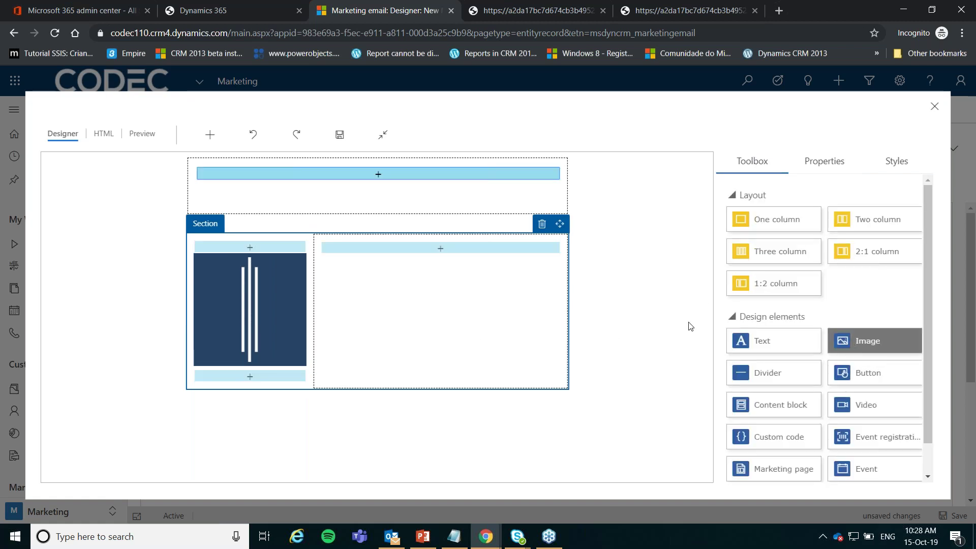
pyautogui.moveTo(432, 250); pyautogui.dragTo(433, 250)
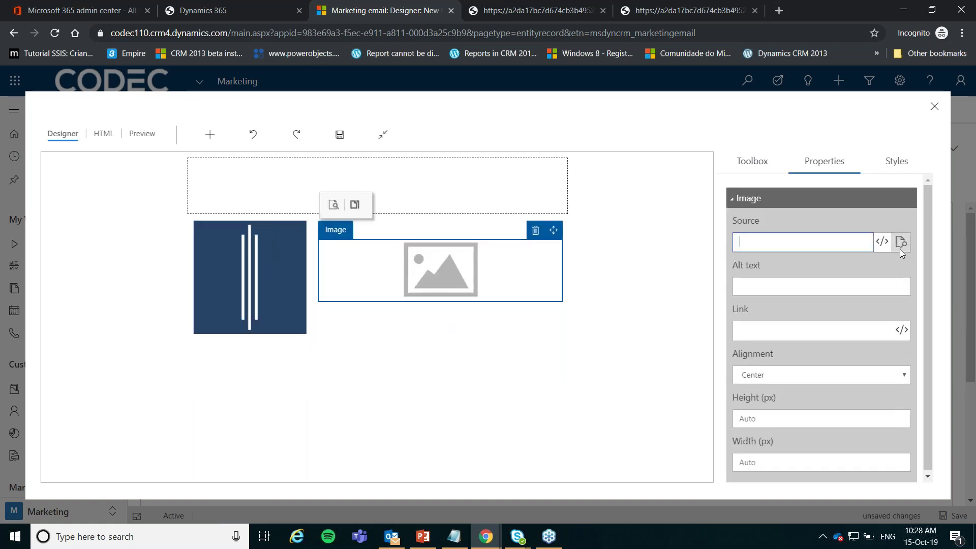
pyautogui.click(900, 248)
pyautogui.click(396, 189)
pyautogui.click(633, 476)
# - Try to add a Text element below the CODEC logo, and view the email's general style settings
pyautogui.click(752, 160)
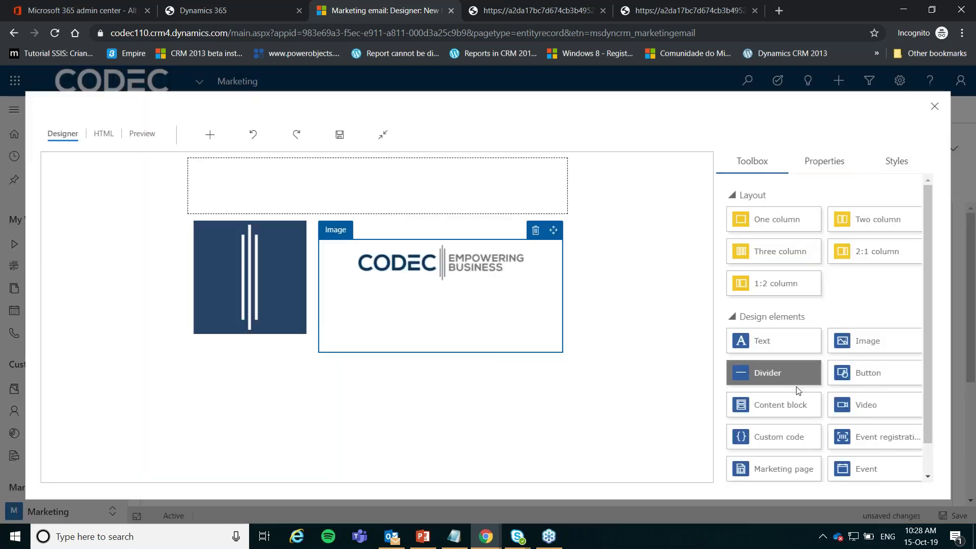
pyautogui.moveTo(784, 344); pyautogui.dragTo(447, 410)
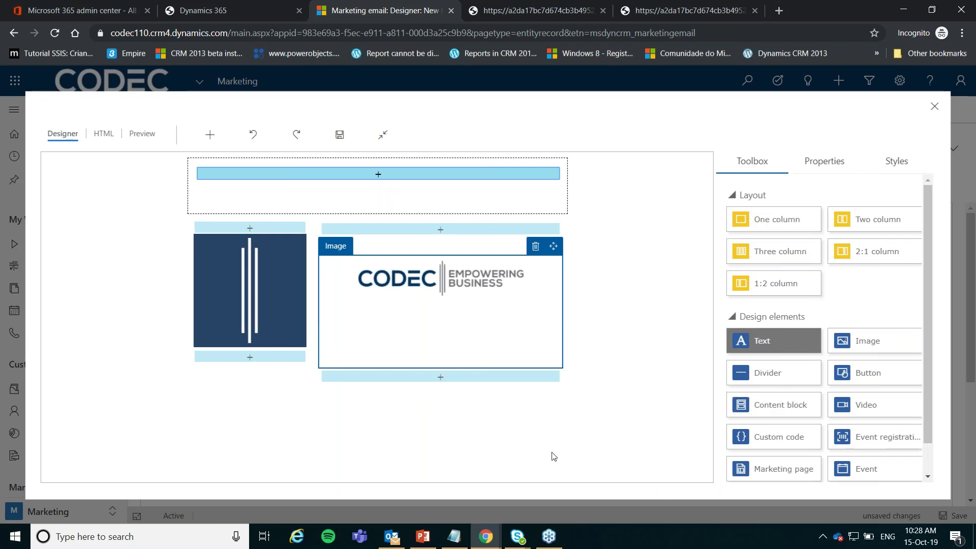
pyautogui.click(426, 411)
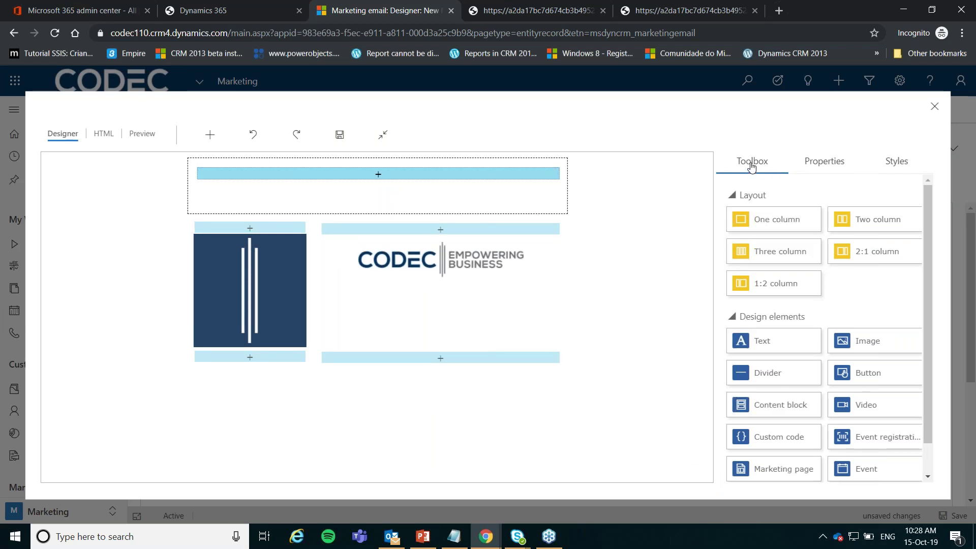
pyautogui.click(897, 161)
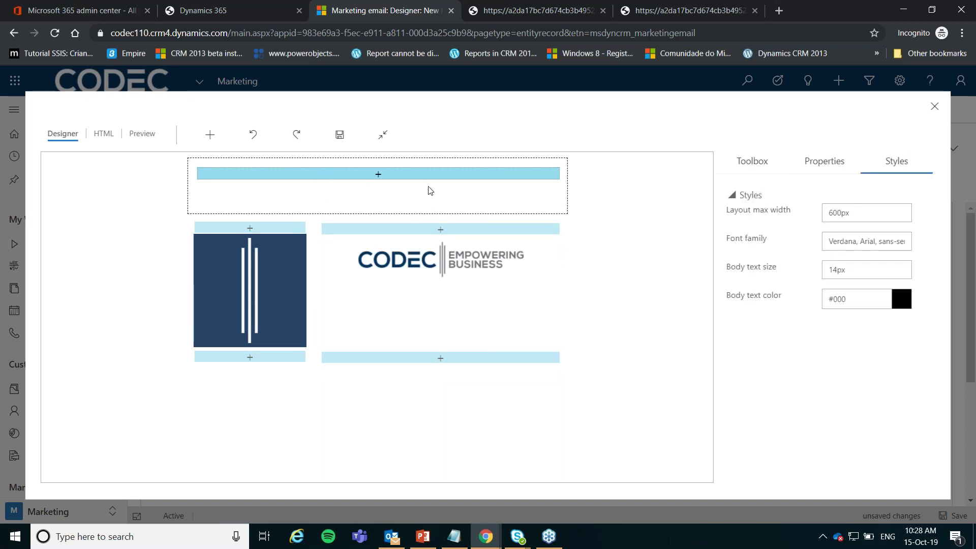
# - Close the expanded designer and return to the marketing emails list, discarding the unsaved new email
pyautogui.click(935, 109)
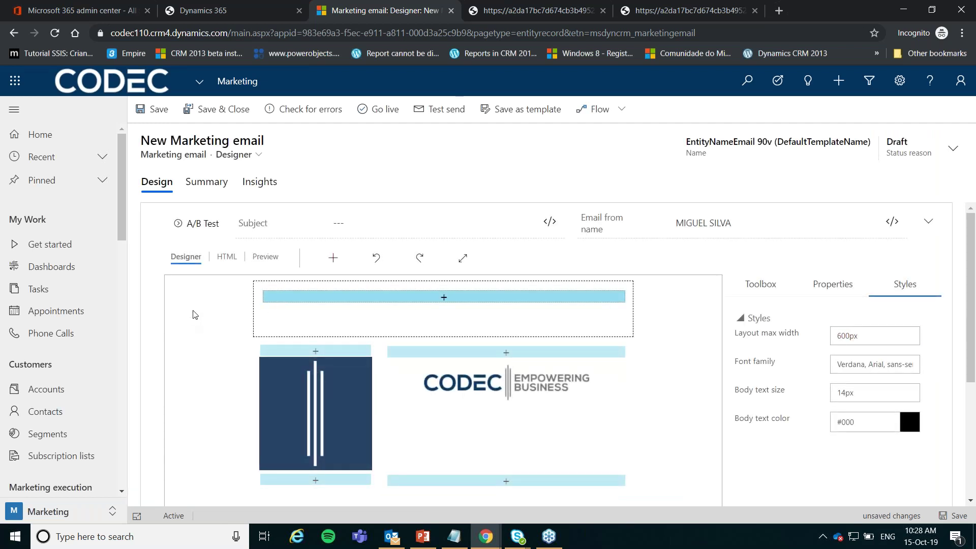
pyautogui.scroll(-4, 56, 375)
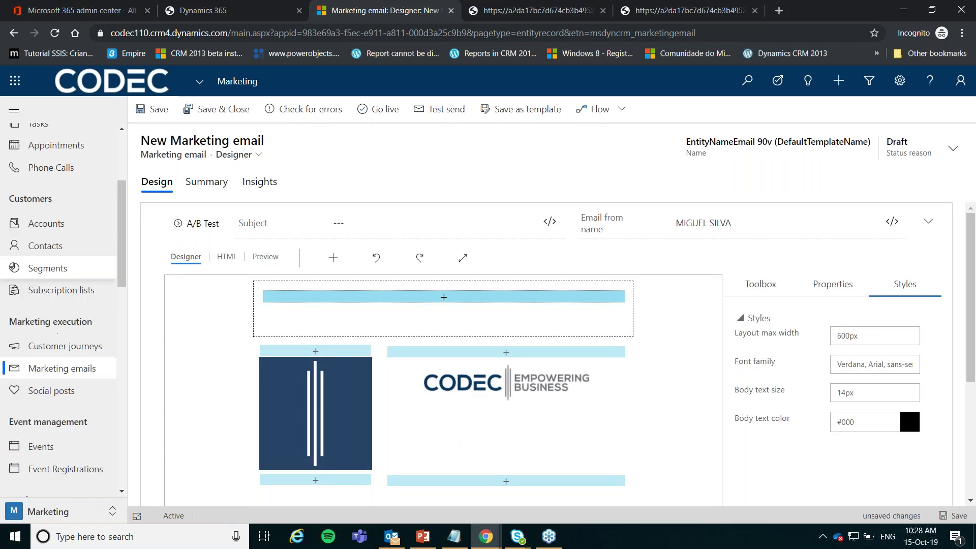
pyautogui.click(96, 354)
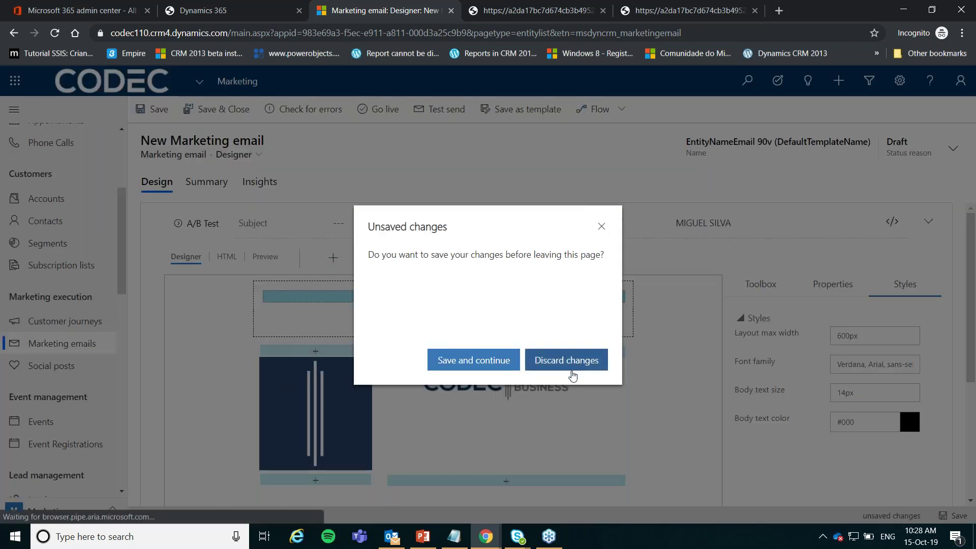
pyautogui.click(584, 362)
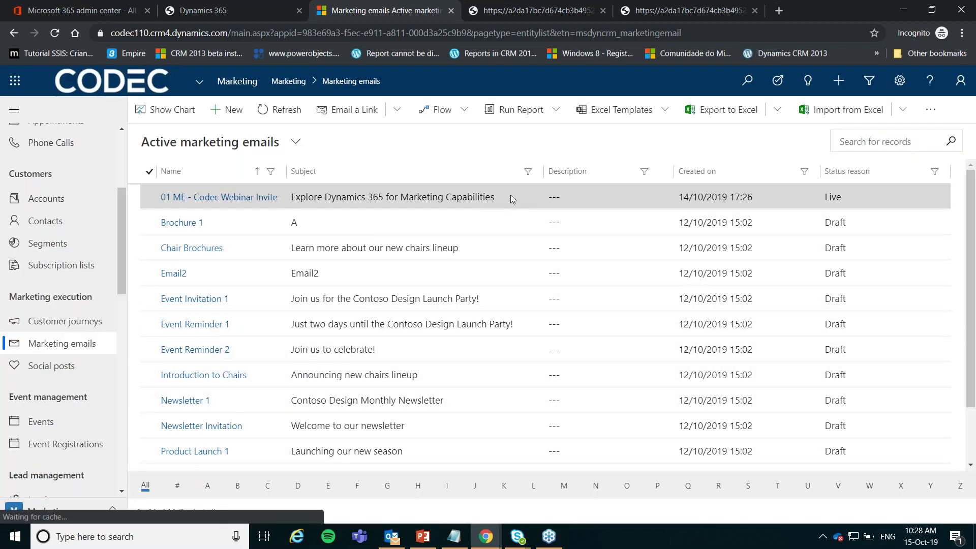
# - Open the marketing email "01 ME - Codec Webinar Invite" and make the live email editable
pyautogui.doubleClick(510, 195)
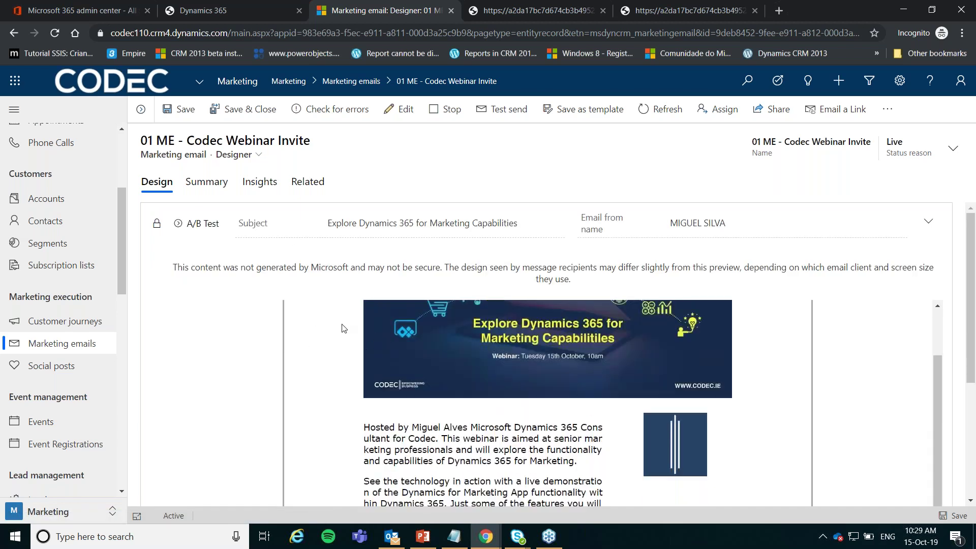
pyautogui.click(401, 109)
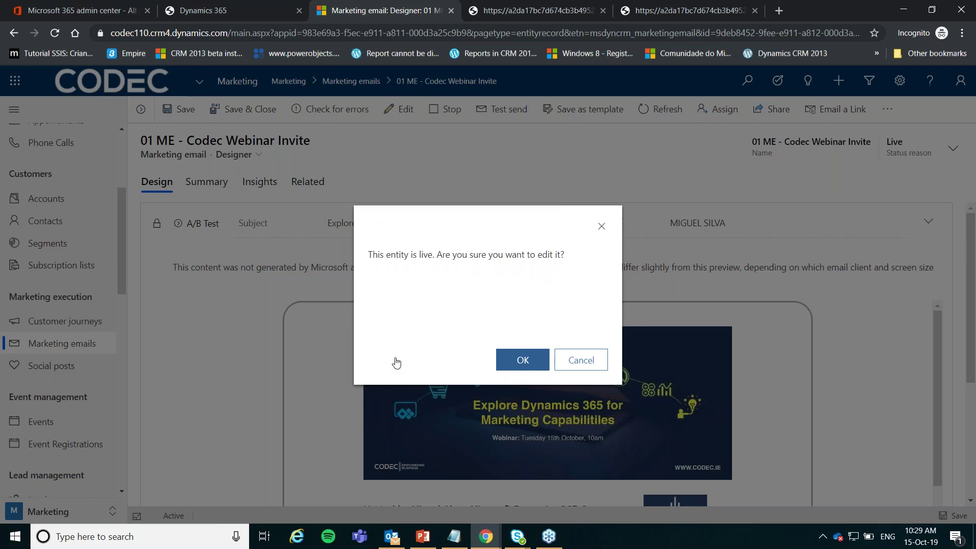
pyautogui.press('Return')
# - Expand the email designer and inspect the properties of the small logo image beside the webinar description
pyautogui.click(463, 260)
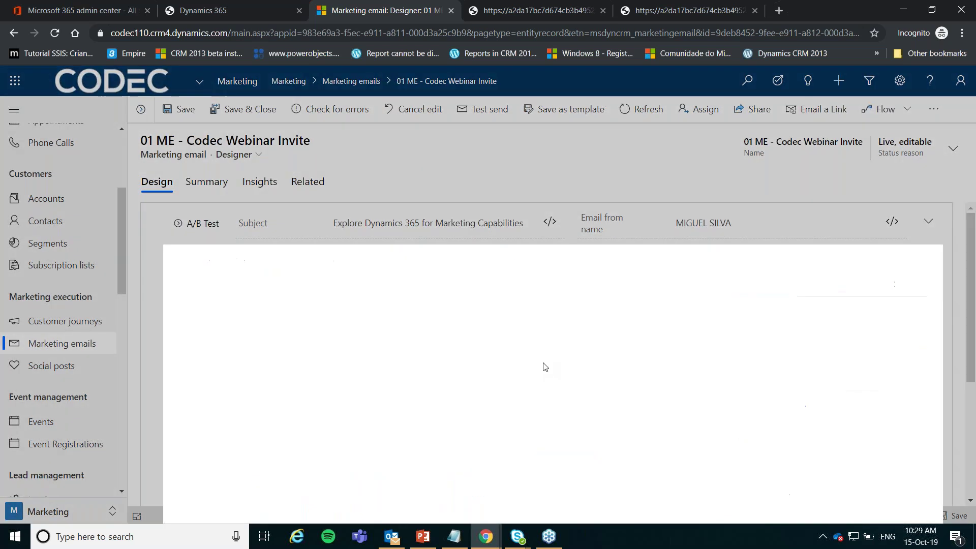
pyautogui.click(386, 218)
pyautogui.scroll(-1, 458, 305)
pyautogui.click(484, 319)
pyautogui.click(484, 318)
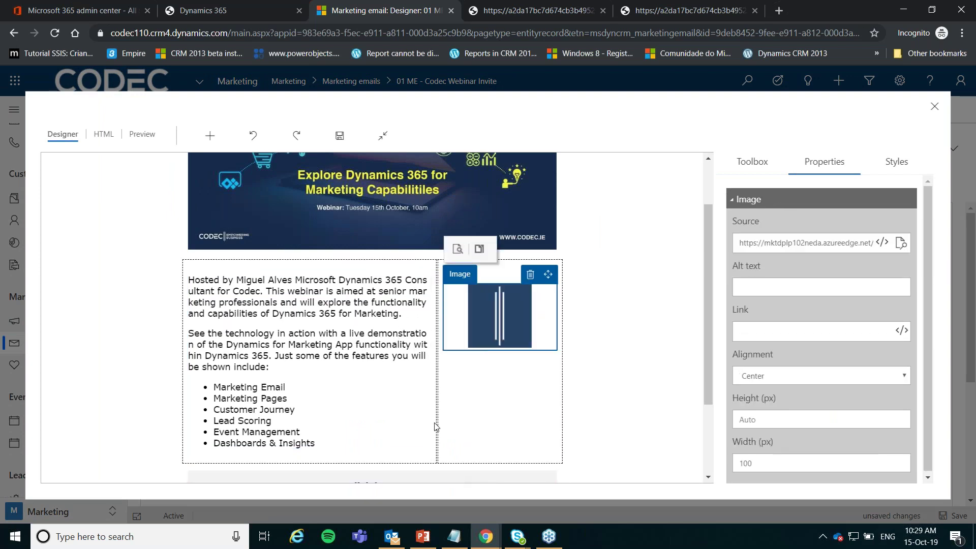
pyautogui.scroll(-1, 392, 386)
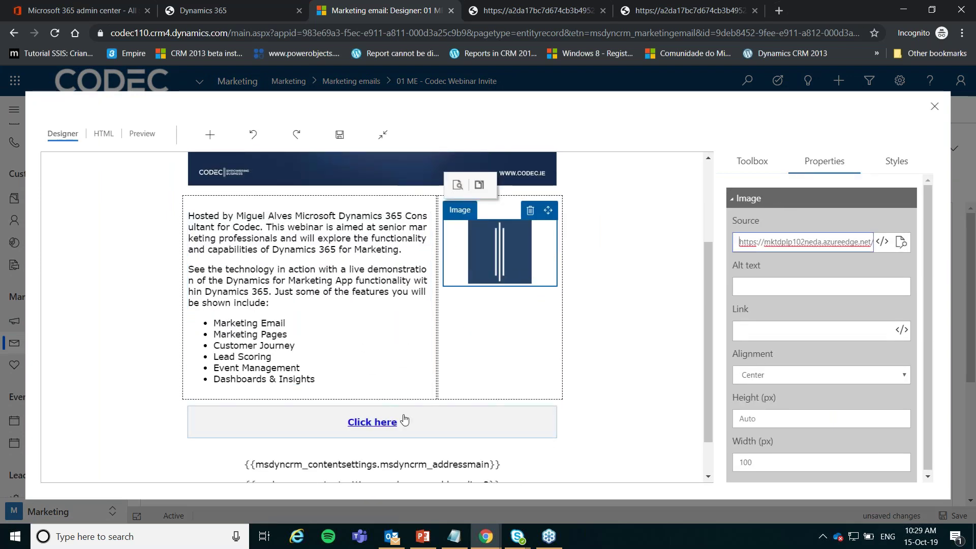
# - Inspect the event and style properties of the "Click here" button, and look through the available layouts and design elements
pyautogui.click(422, 422)
pyautogui.scroll(-1, 432, 412)
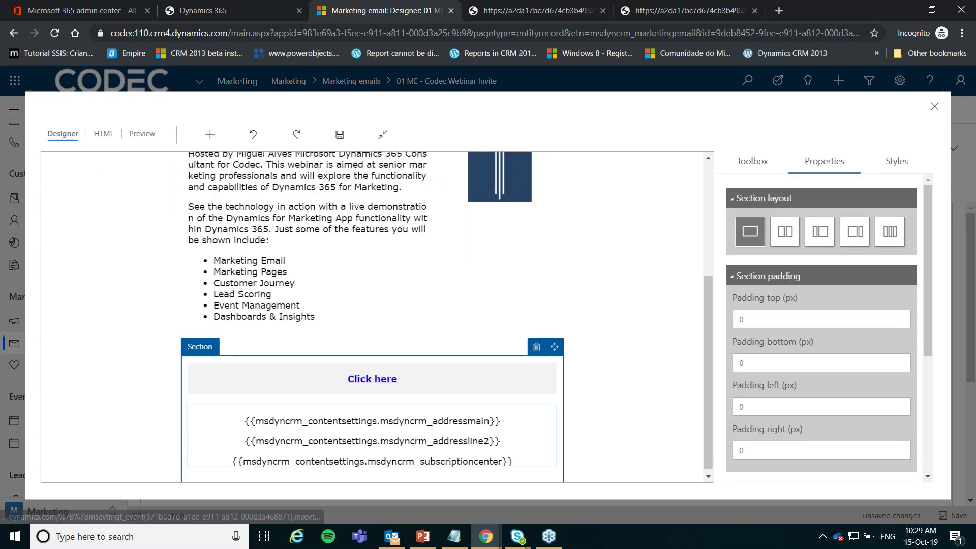
pyautogui.click(447, 391)
pyautogui.click(763, 328)
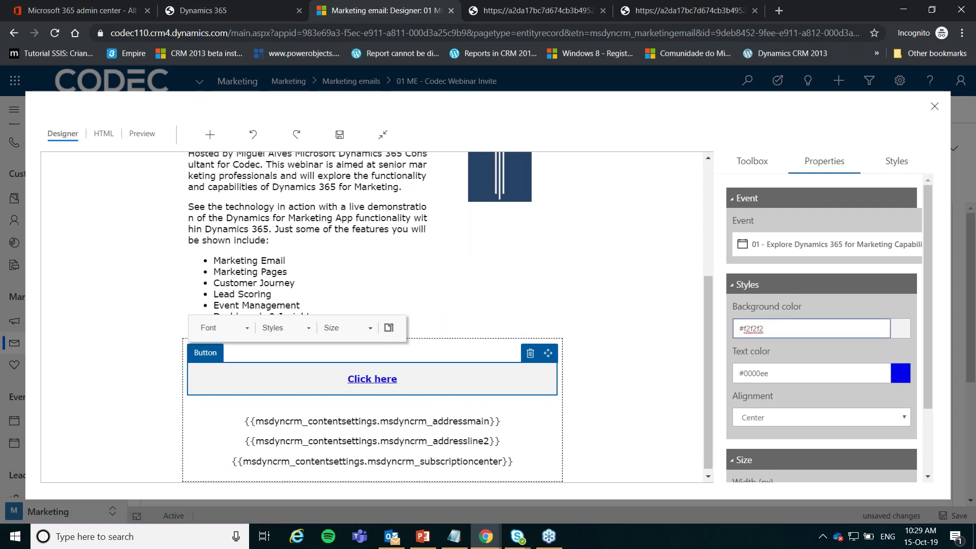
pyautogui.click(747, 161)
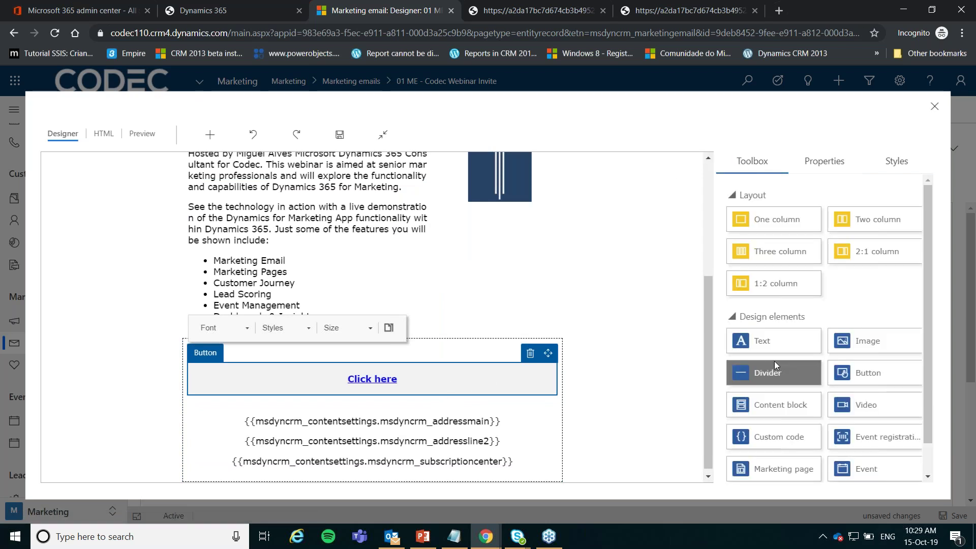
pyautogui.scroll(-1, 780, 374)
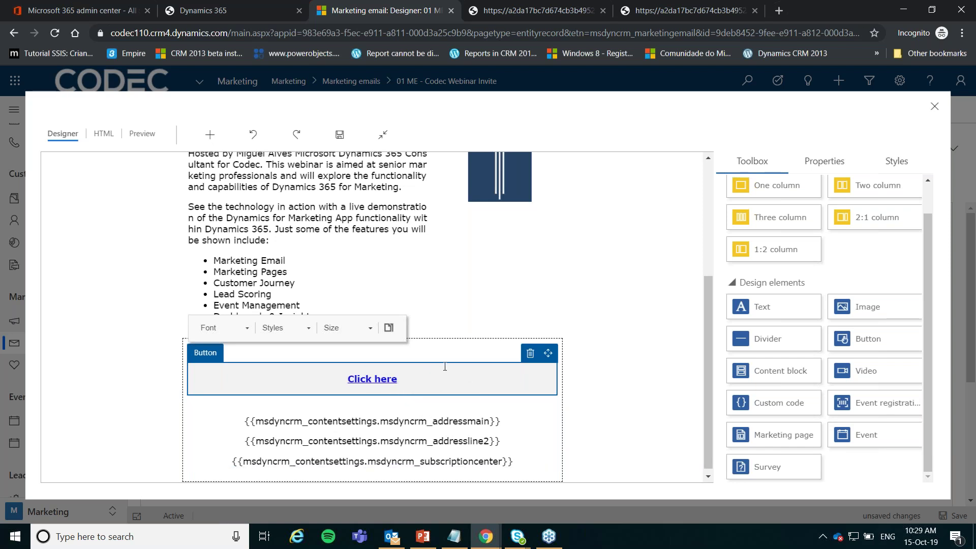
# - Collapse the designer and review the email's summary, including its general information, plain text version, and sender and receiver details
pyautogui.click(384, 137)
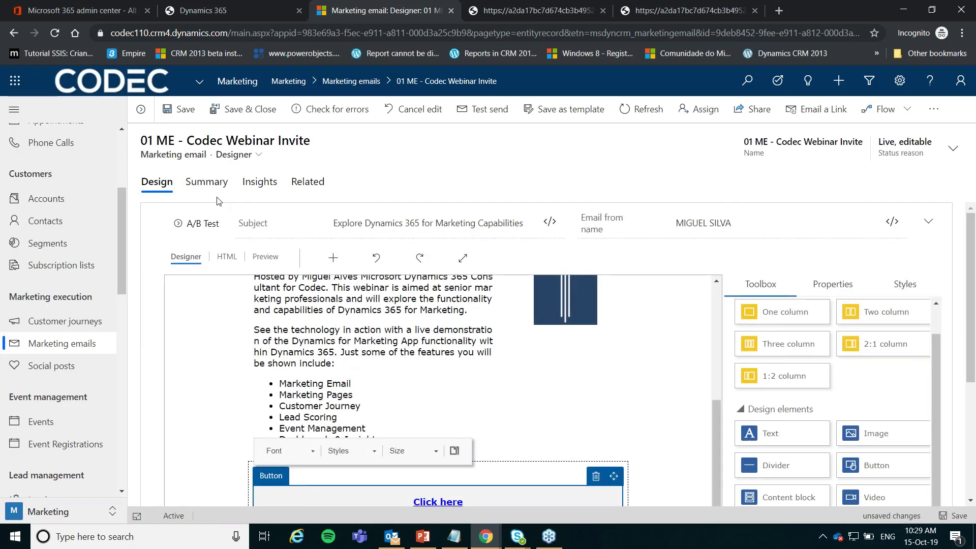
pyautogui.click(207, 184)
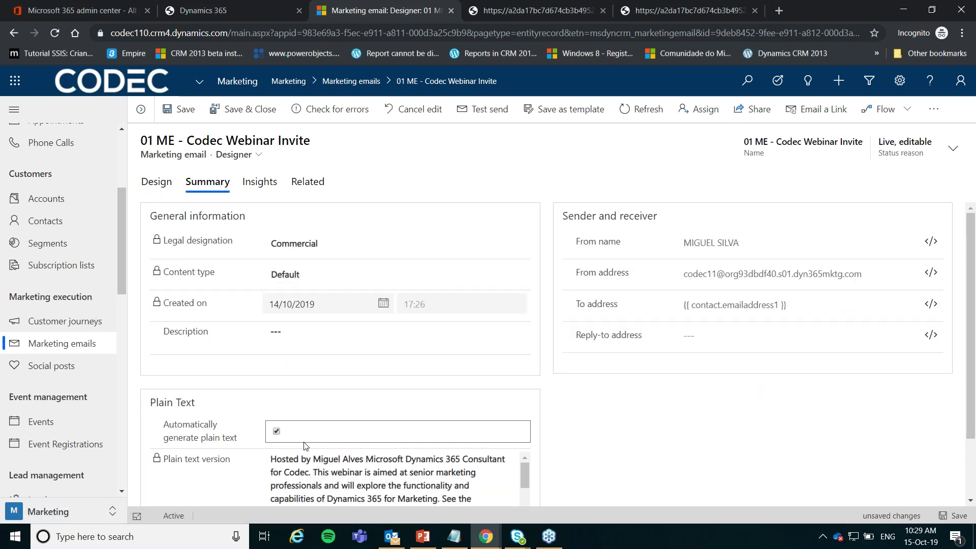
pyautogui.scroll(-2, 275, 373)
pyautogui.scroll(2, 254, 373)
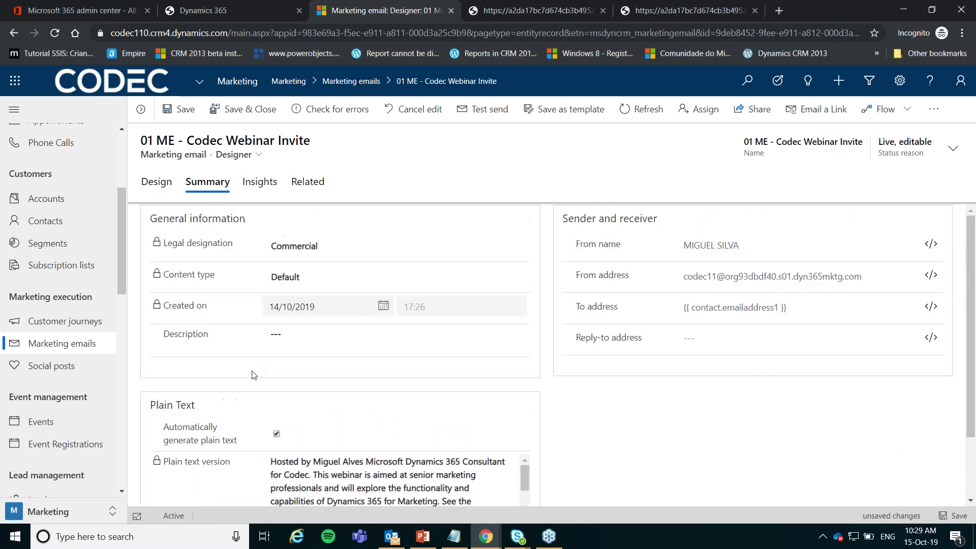
# - Examine the email's insights, covering the overview, delivery progress, links click map, interactions timeline and email open times
pyautogui.click(260, 182)
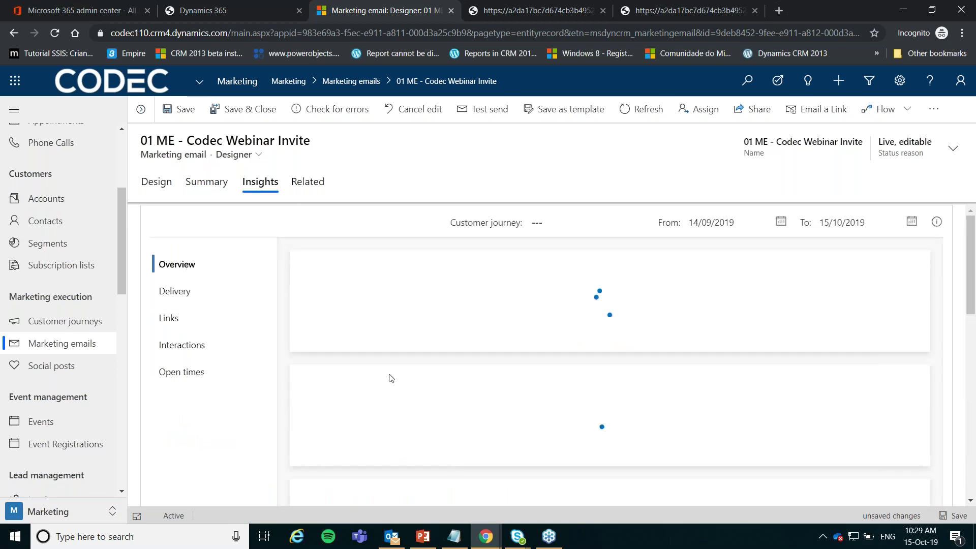
pyautogui.click(203, 293)
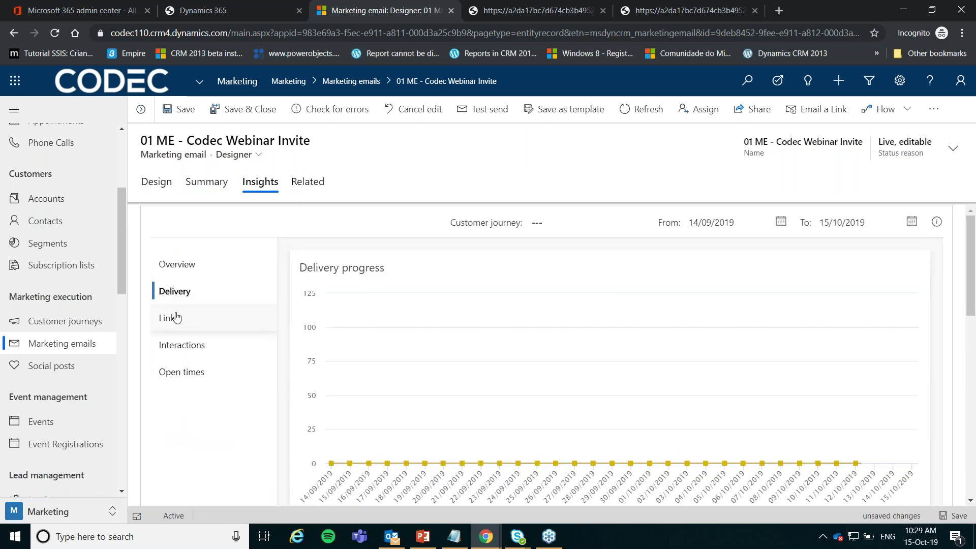
pyautogui.click(172, 319)
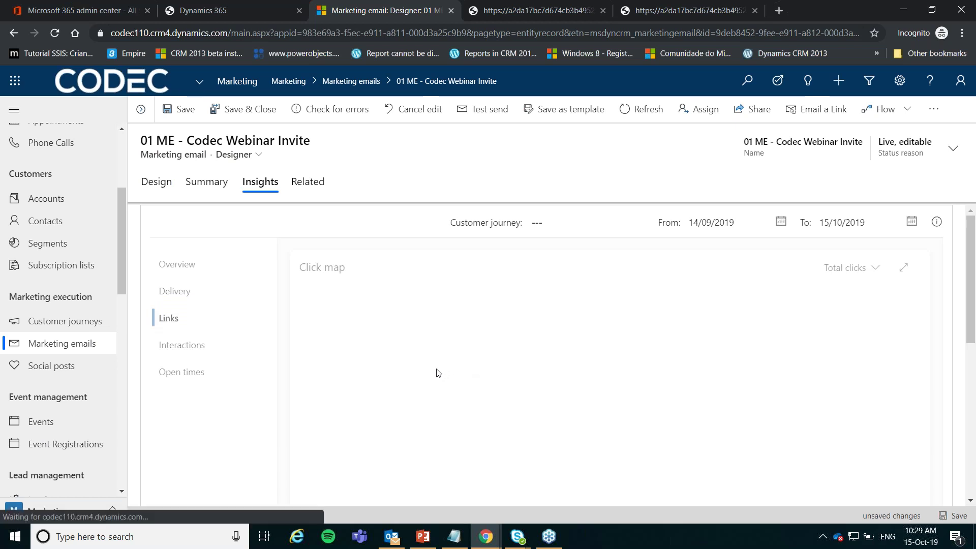
pyautogui.scroll(-5, 480, 382)
pyautogui.scroll(8, 427, 370)
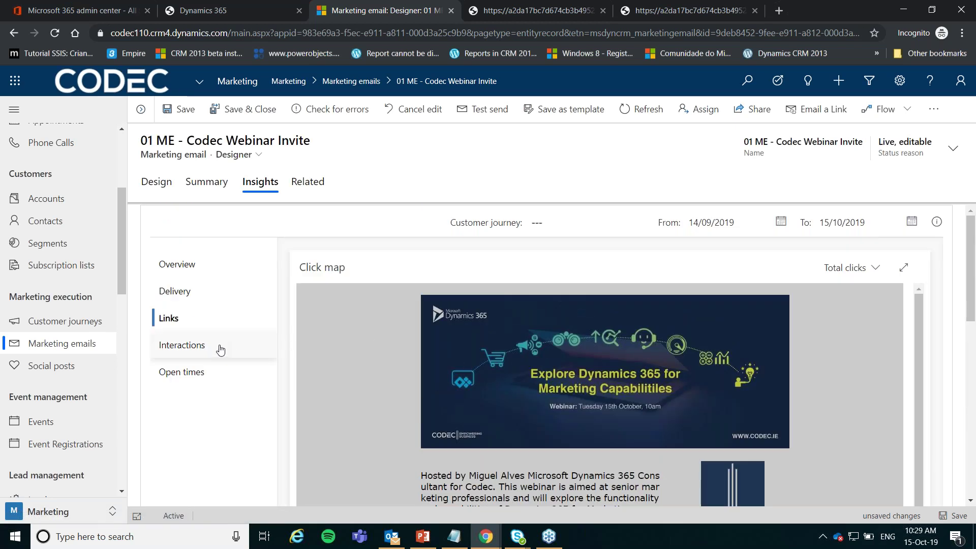
pyautogui.click(214, 345)
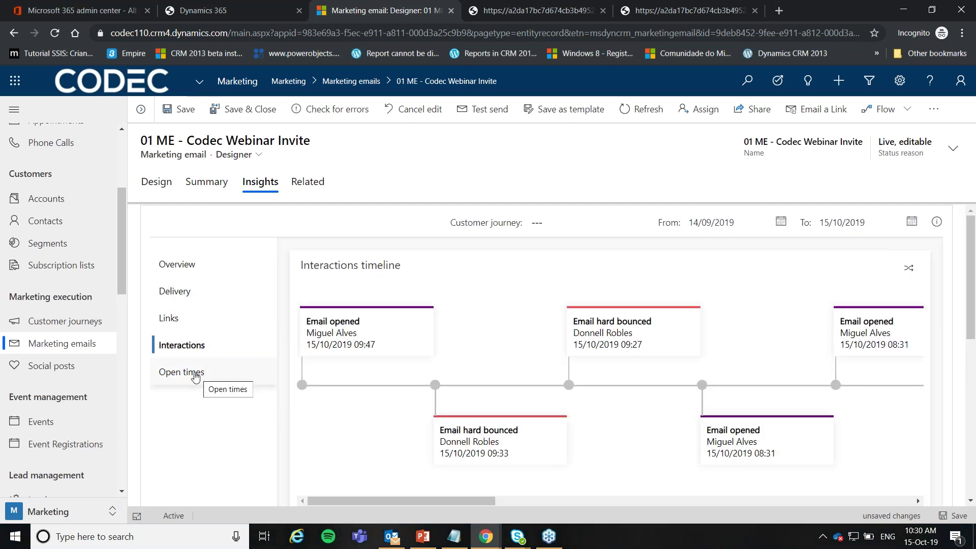
pyautogui.moveTo(397, 500); pyautogui.dragTo(195, 375)
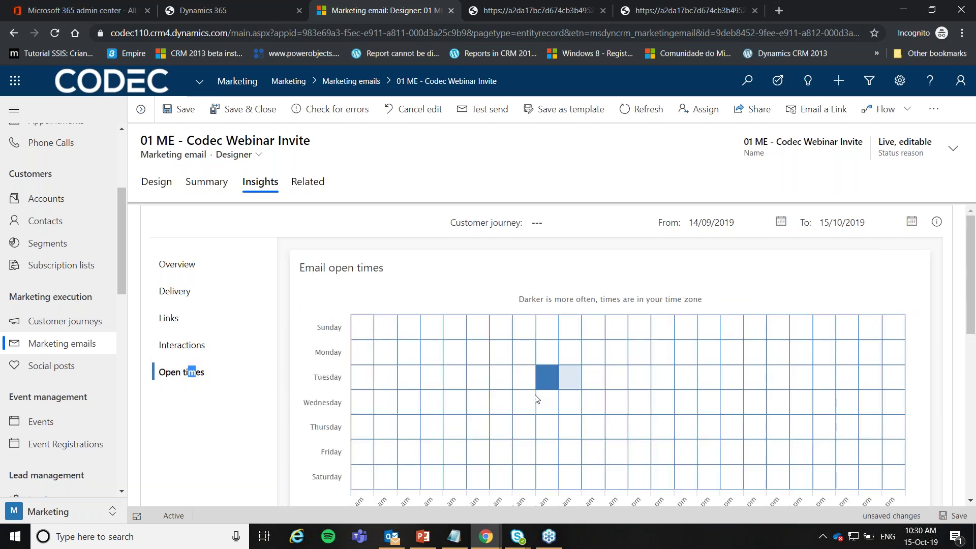
pyautogui.scroll(-1, 555, 386)
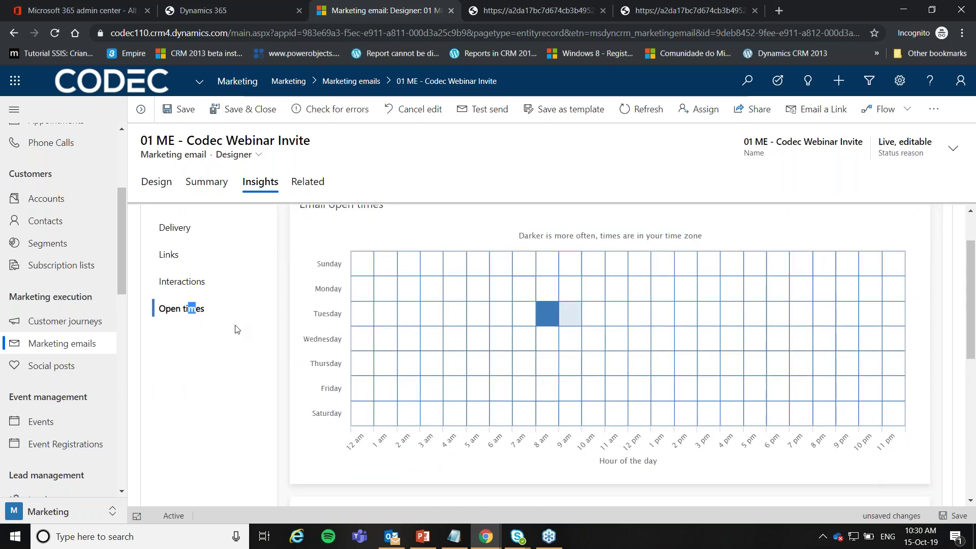
# - Return to the email's design, switch to Outlook and open the "Explore Dynamics 365 for Marketing Capabilities" message received at 8:30 AM
pyautogui.click(155, 183)
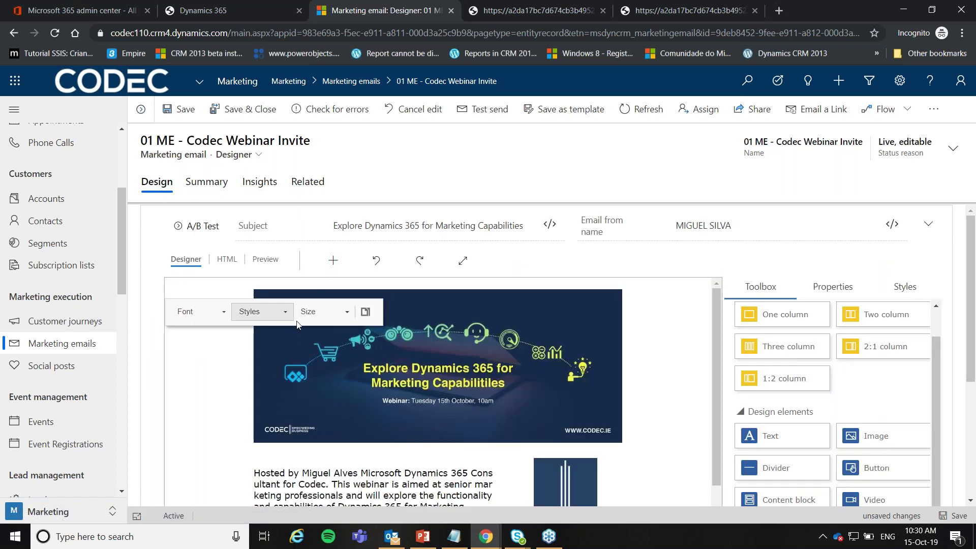
pyautogui.click(392, 537)
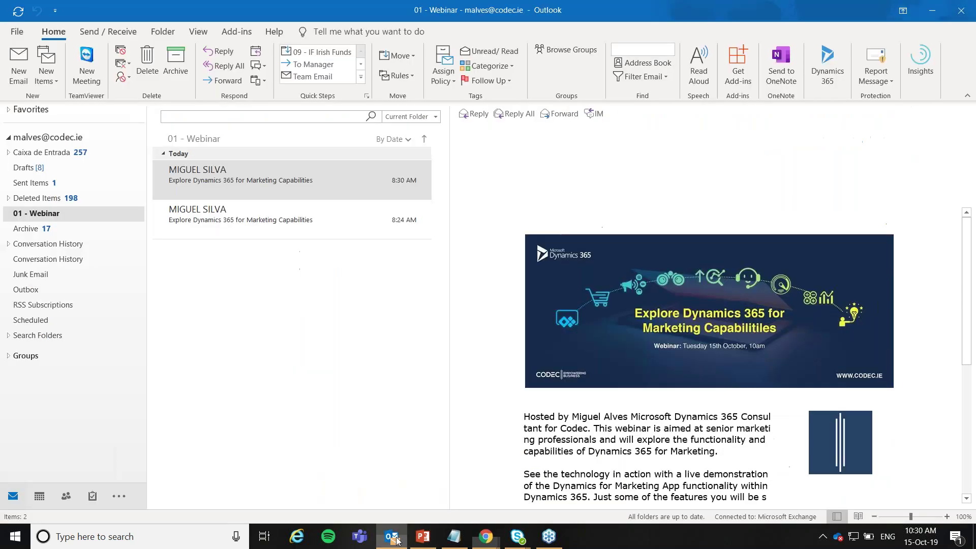
pyautogui.doubleClick(334, 179)
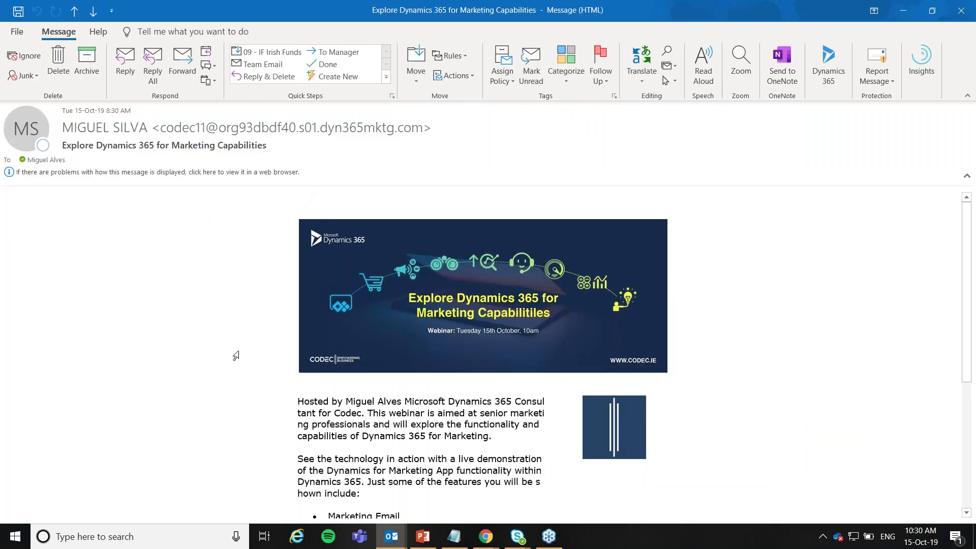
# - Read through the webinar invitation's banner, description and feature list, and follow its "Click here" link to the event page
pyautogui.scroll(-1, 209, 303)
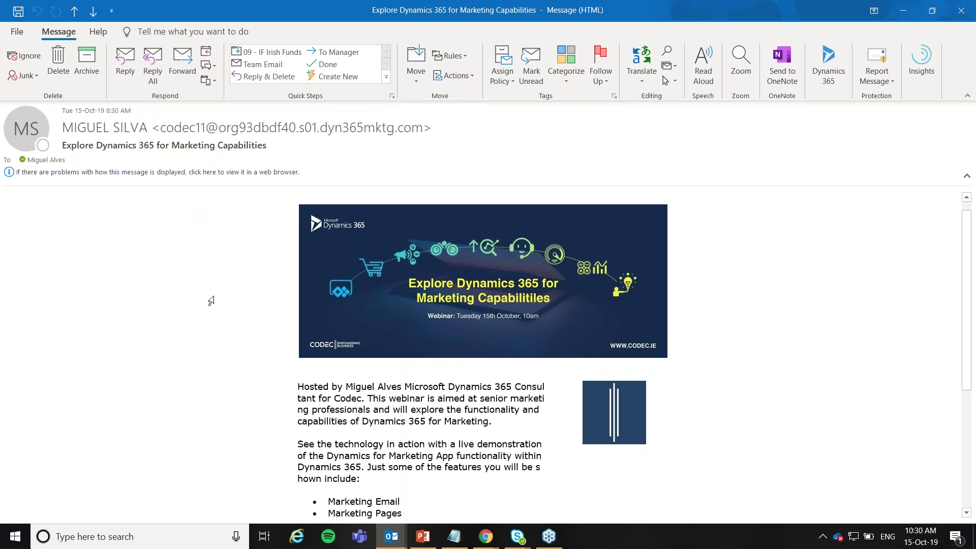
pyautogui.scroll(-2, 217, 311)
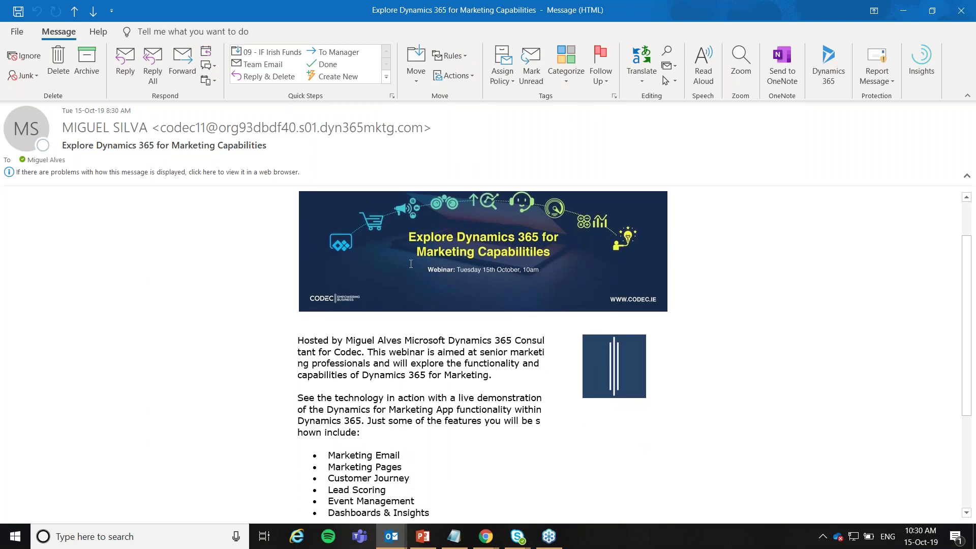
pyautogui.click(434, 287)
pyautogui.scroll(-1, 435, 287)
pyautogui.doubleClick(407, 321)
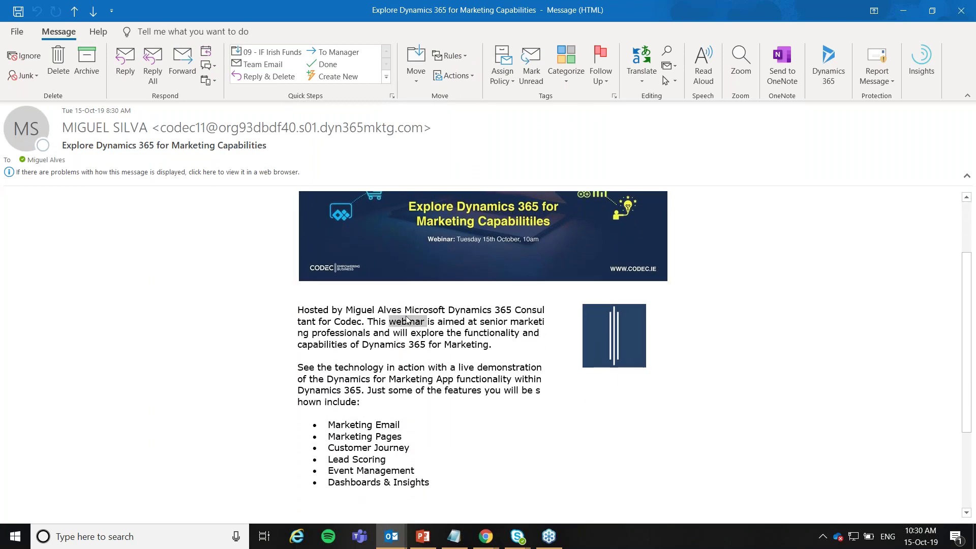
pyautogui.click(618, 337)
pyautogui.scroll(-4, 377, 365)
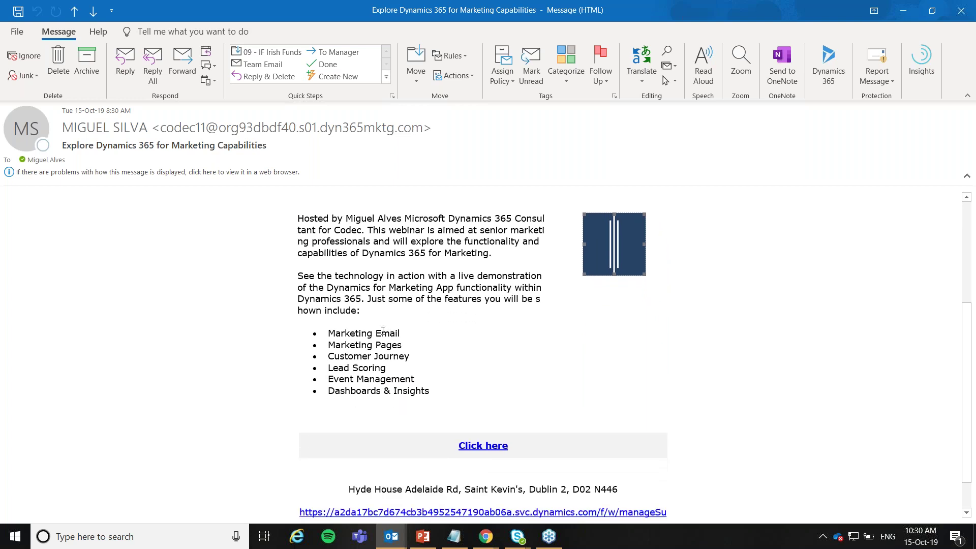
pyautogui.click(480, 417)
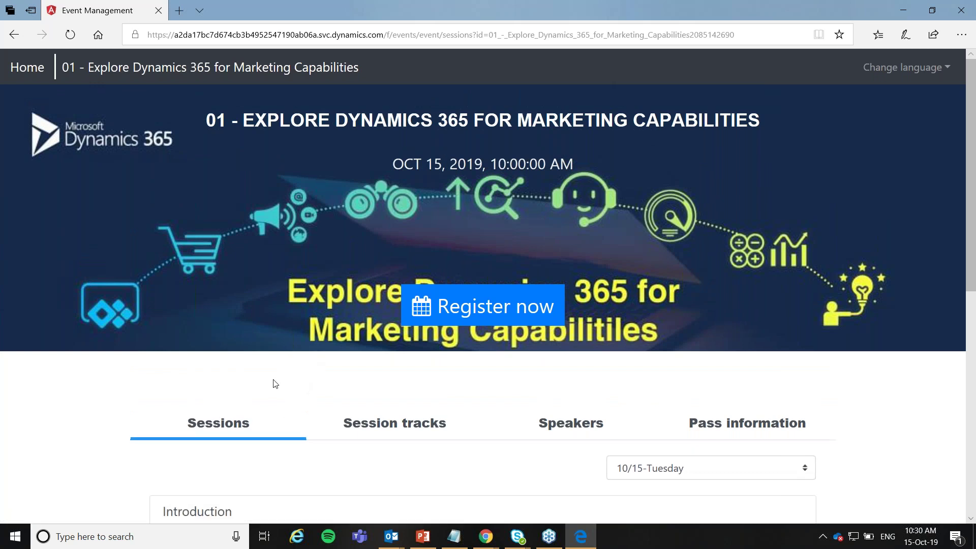
# - Minimize the event page and the Outlook windows, return to Dynamics 365 Marketing in Chrome and open the Events list
pyautogui.click(903, 11)
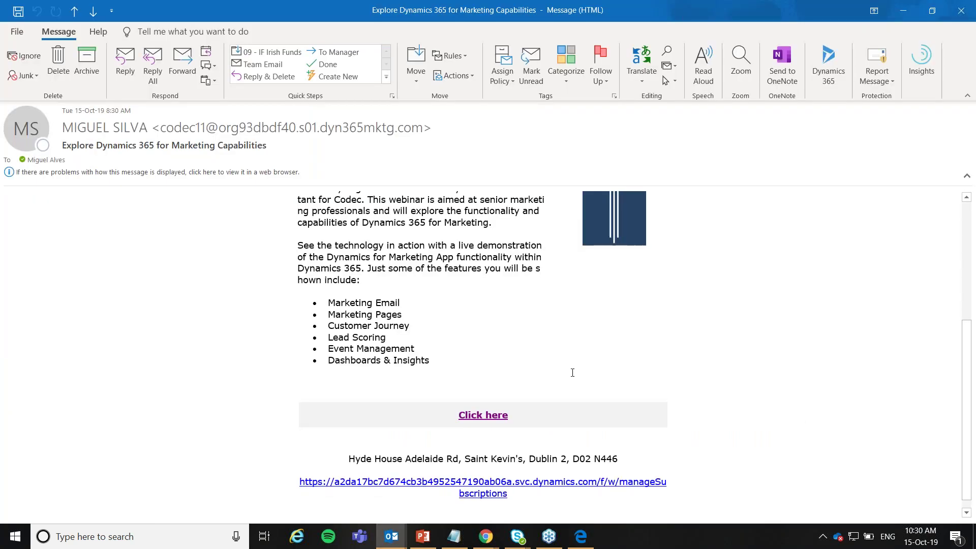
pyautogui.click(910, 12)
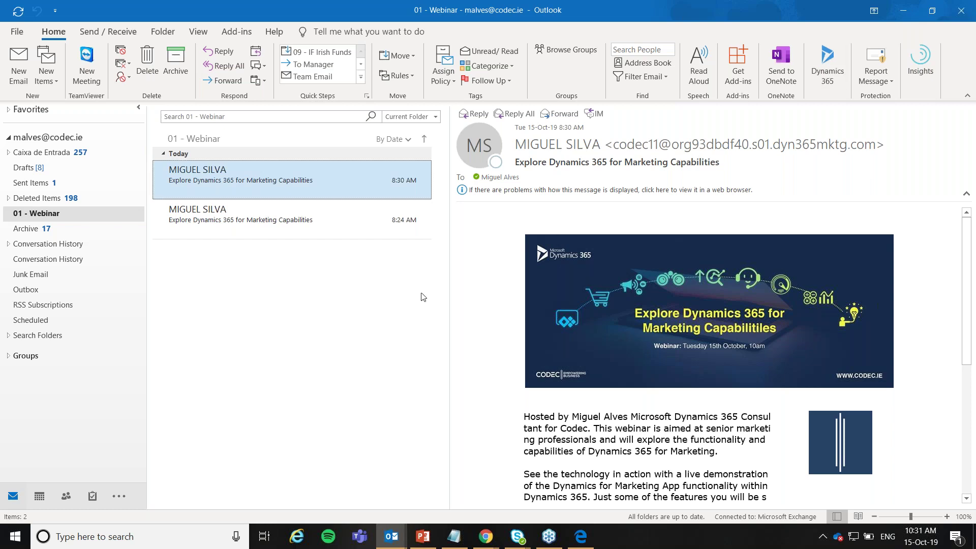
pyautogui.click(904, 10)
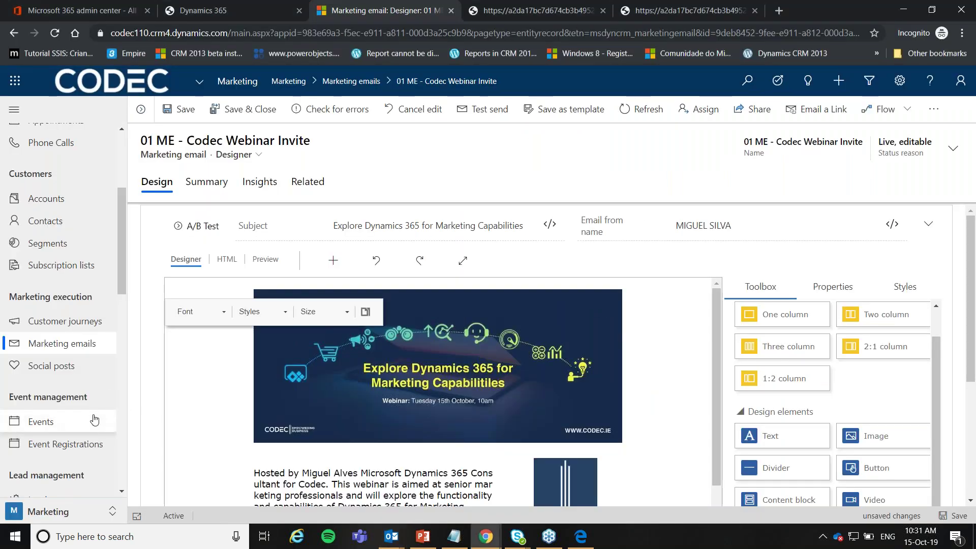
pyautogui.click(50, 425)
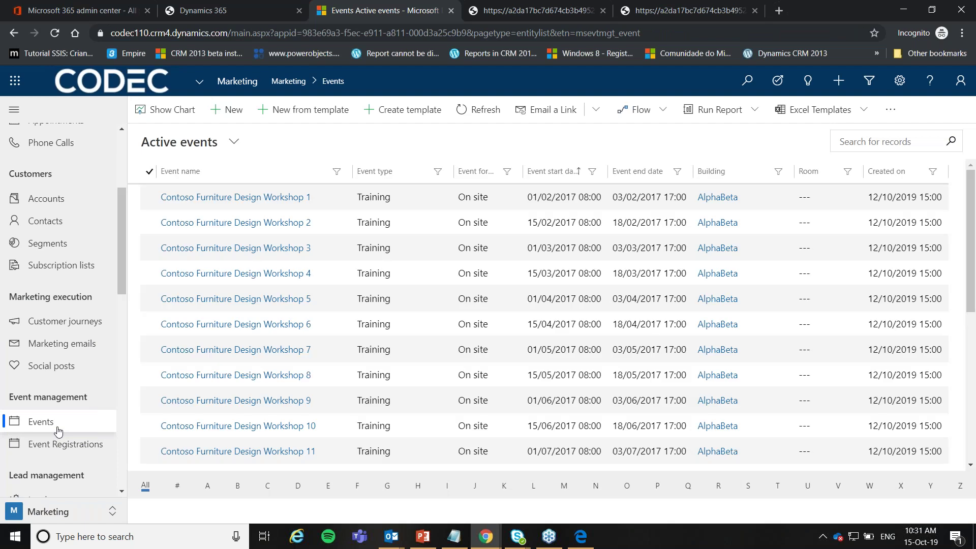
# - Sort the active events by start date, latest first, and open the "01 - Explore Dynamics 365 for Marketing Capabilities" event
pyautogui.click(552, 173)
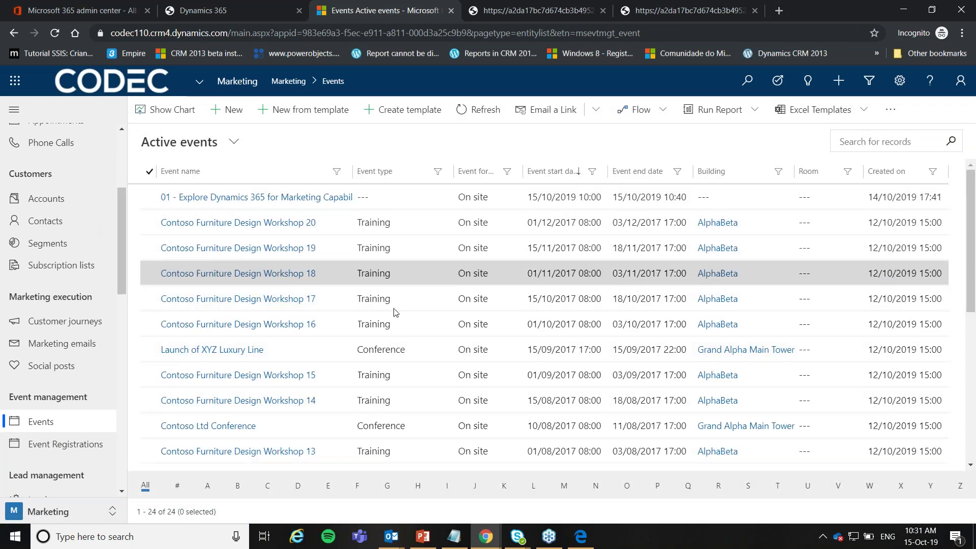
pyautogui.click(428, 198)
pyautogui.doubleClick(429, 197)
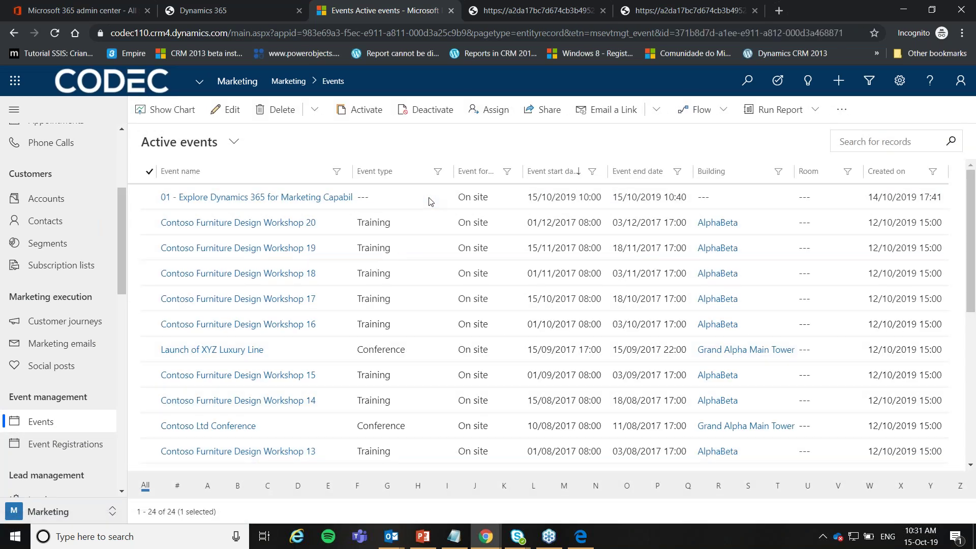
pyautogui.click(411, 224)
pyautogui.click(160, 228)
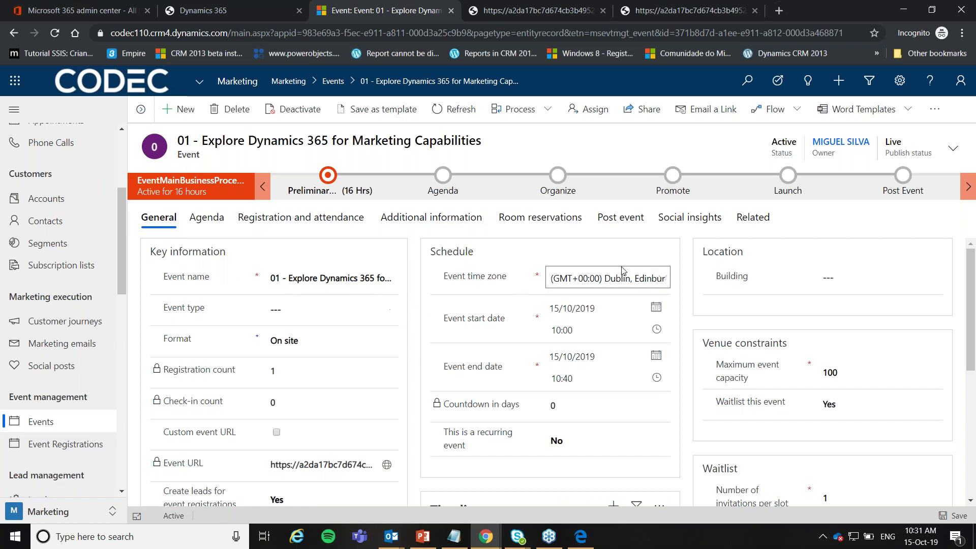
# - Look through the available event type and format options in the event's key information without changing them
pyautogui.click(296, 309)
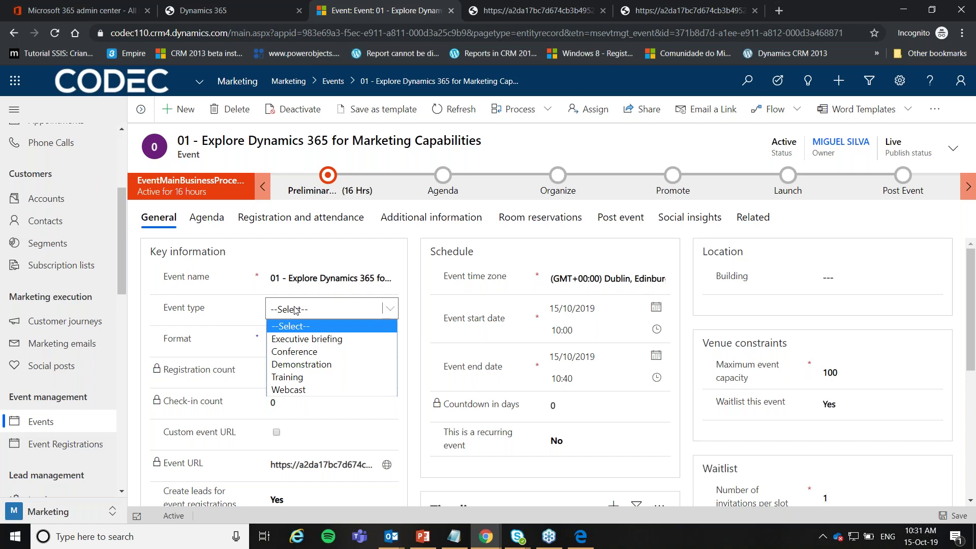
pyautogui.click(311, 340)
pyautogui.click(313, 341)
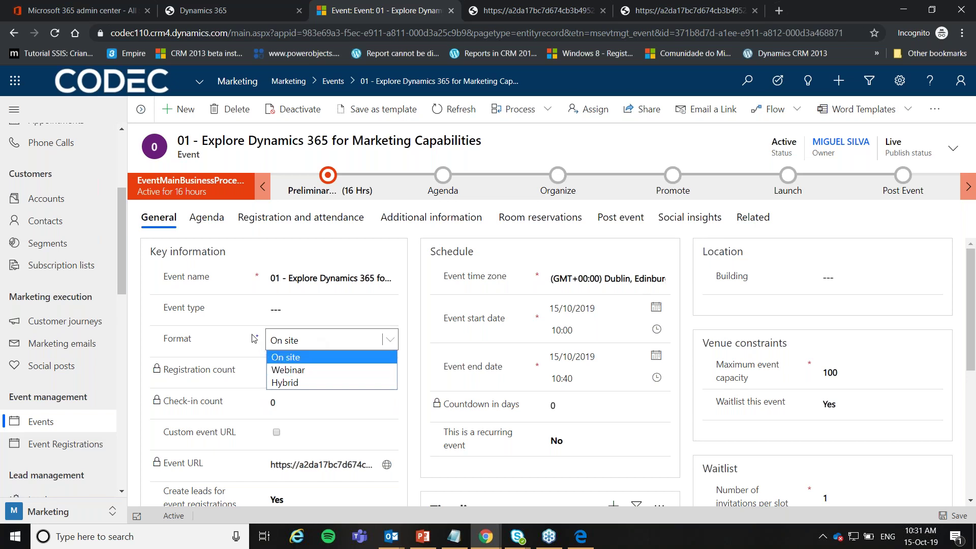
pyautogui.click(286, 343)
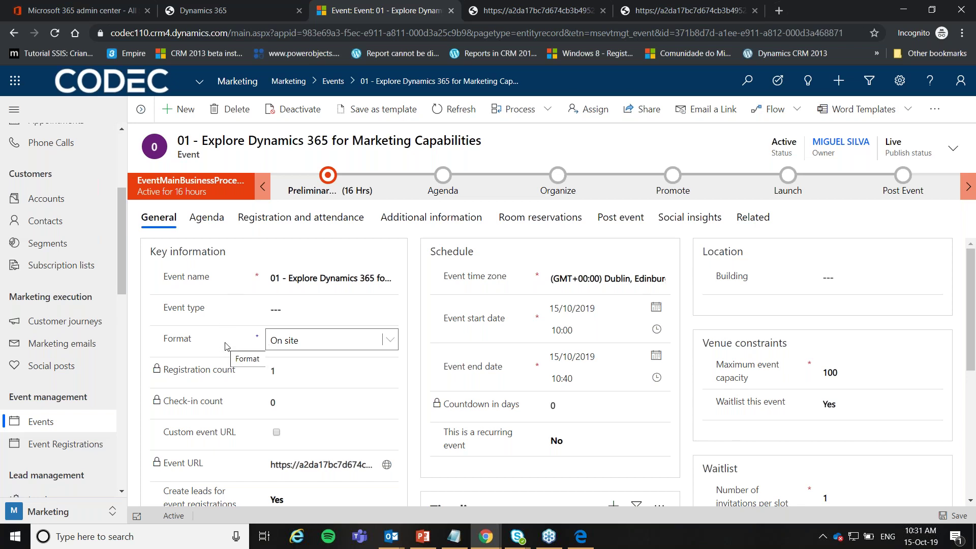
pyautogui.scroll(-3, 224, 348)
pyautogui.scroll(3, 222, 354)
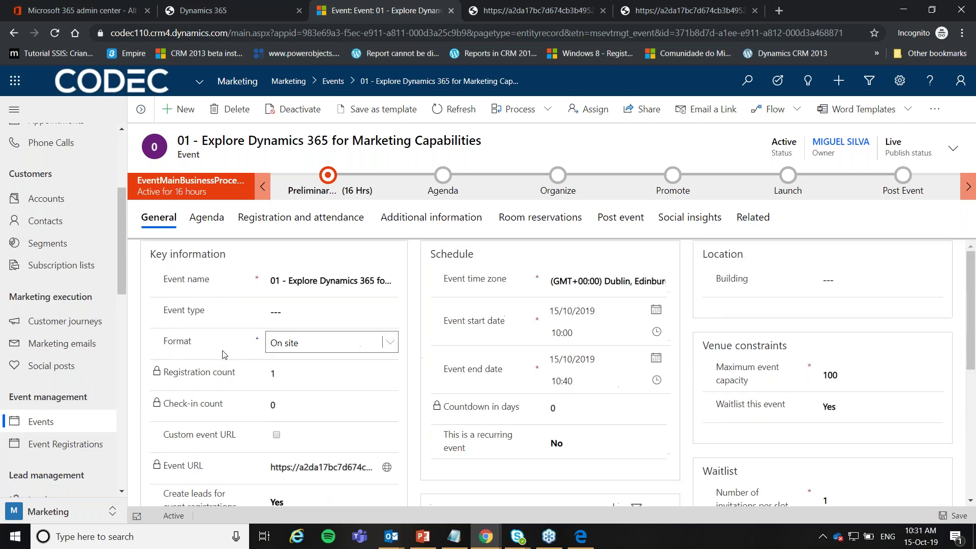
# - Expand the event's header details and view the available publish status options, keeping Live
pyautogui.click(954, 148)
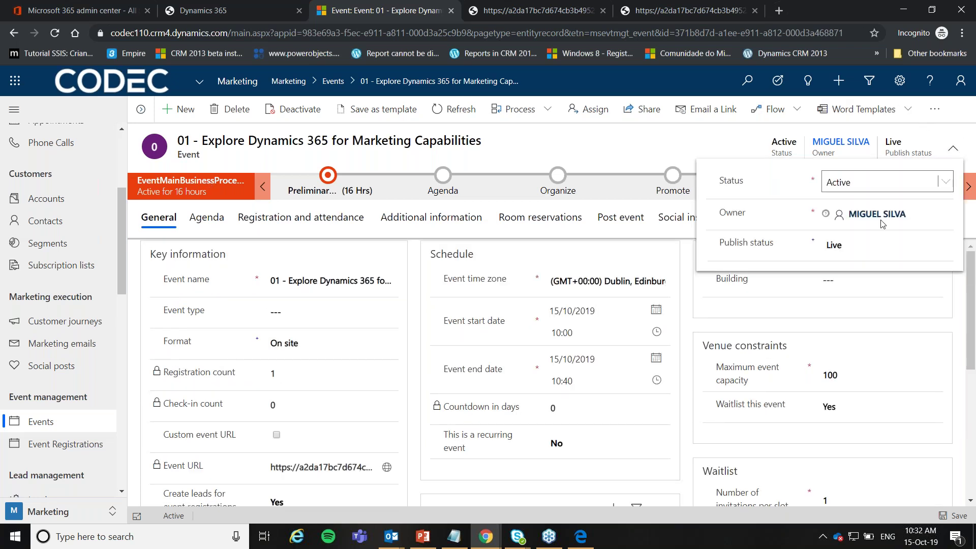
pyautogui.click(860, 252)
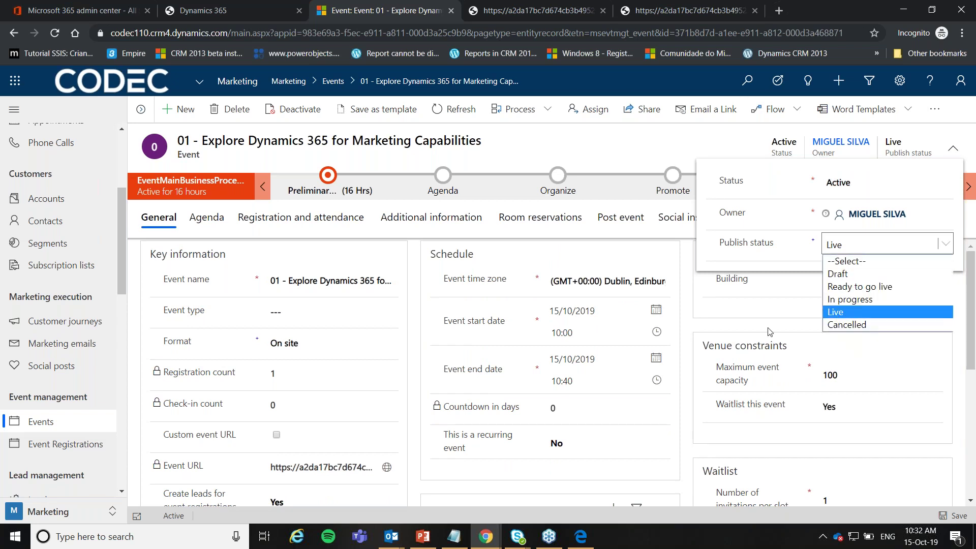
pyautogui.click(417, 446)
pyautogui.click(416, 446)
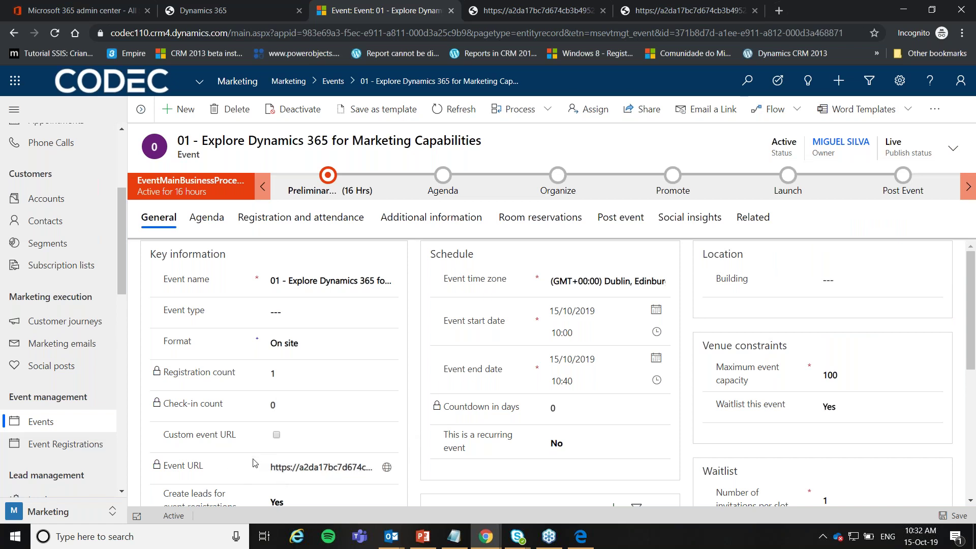
# - Open the event URL and examine the public event page's banner, registration option, session list and sponsor section
pyautogui.click(387, 468)
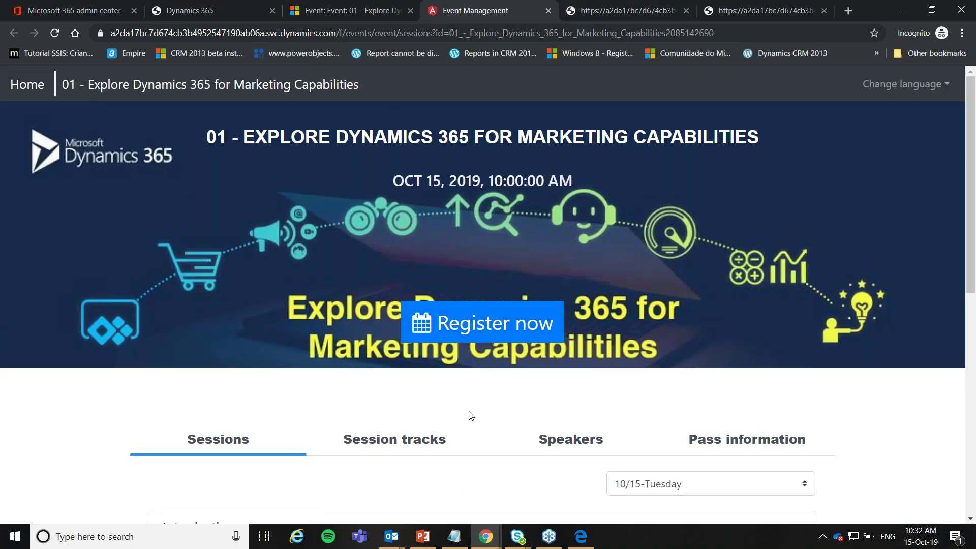
pyautogui.scroll(-2, 480, 398)
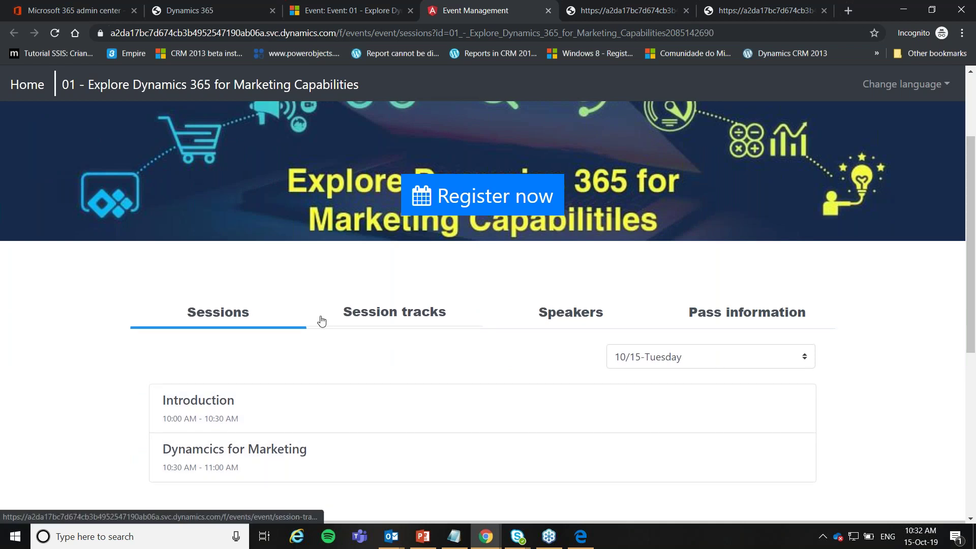
pyautogui.scroll(2, 646, 373)
pyautogui.scroll(-3, 584, 311)
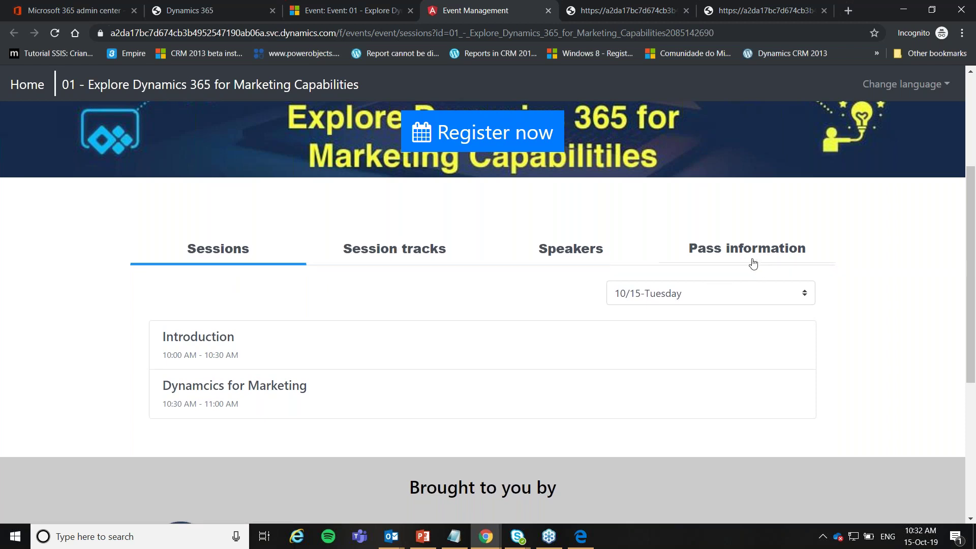
pyautogui.scroll(-2, 136, 456)
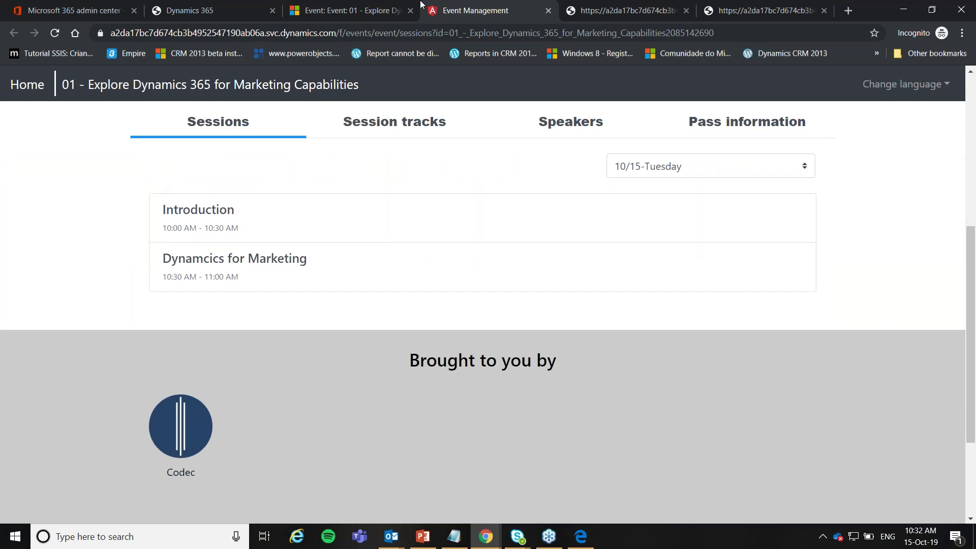
# - Return to the event record and examine its lead creation, waitlist and website settings, including CAPTCHA, multi-attendee registration and event image
pyautogui.click(333, 9)
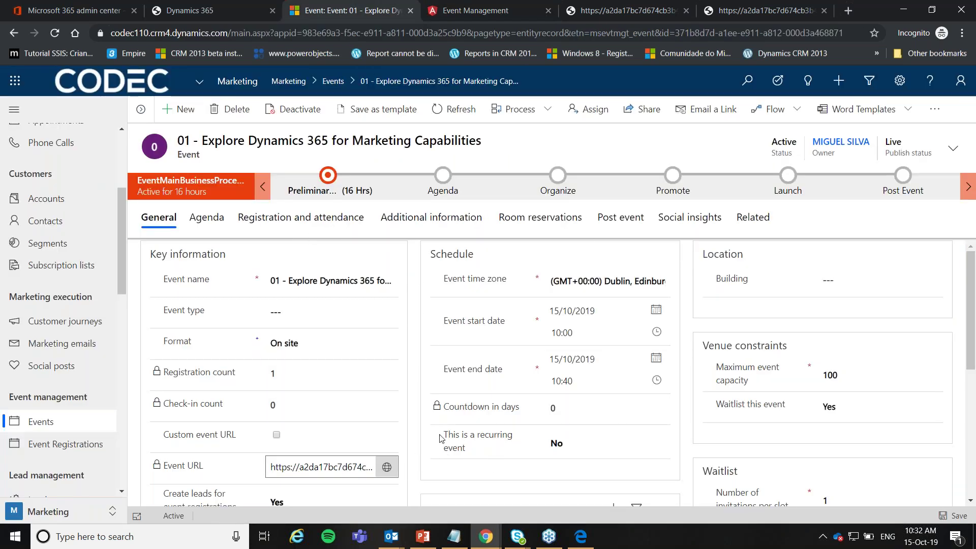
pyautogui.scroll(-1, 422, 427)
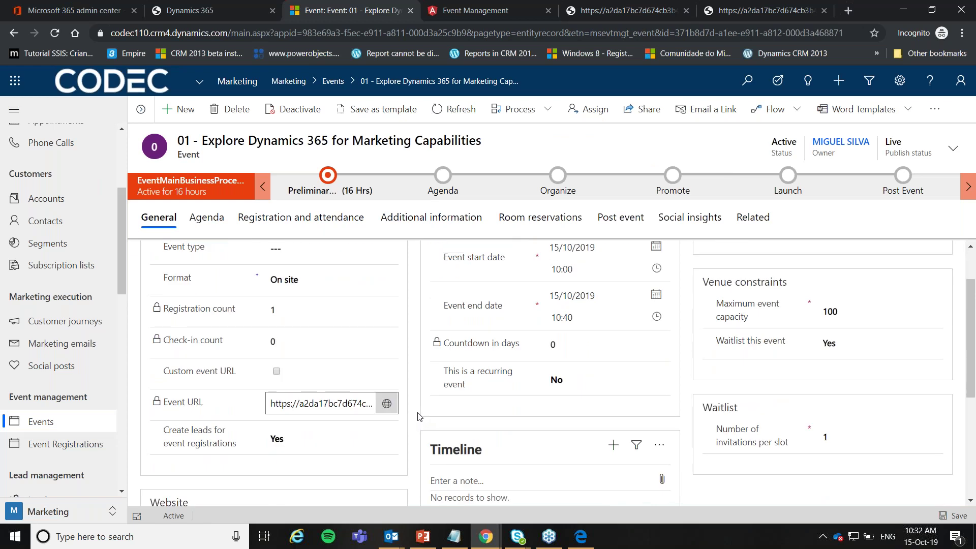
pyautogui.scroll(-1, 414, 421)
pyautogui.scroll(1, 414, 414)
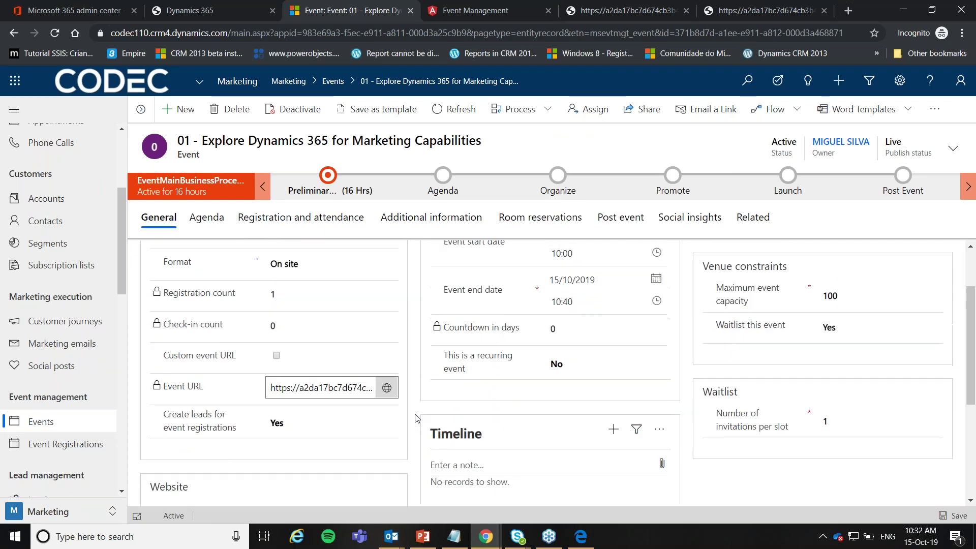
pyautogui.scroll(-2, 417, 412)
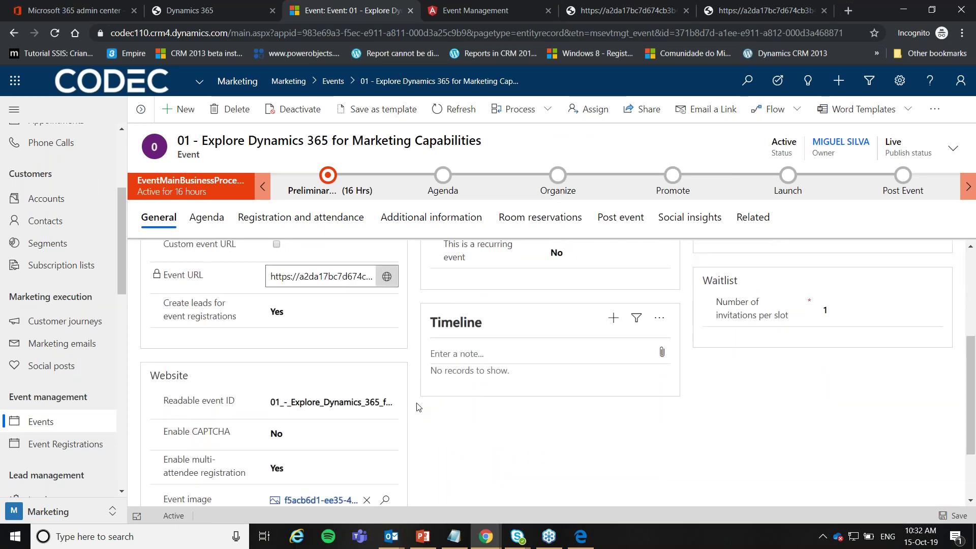
pyautogui.scroll(1, 284, 389)
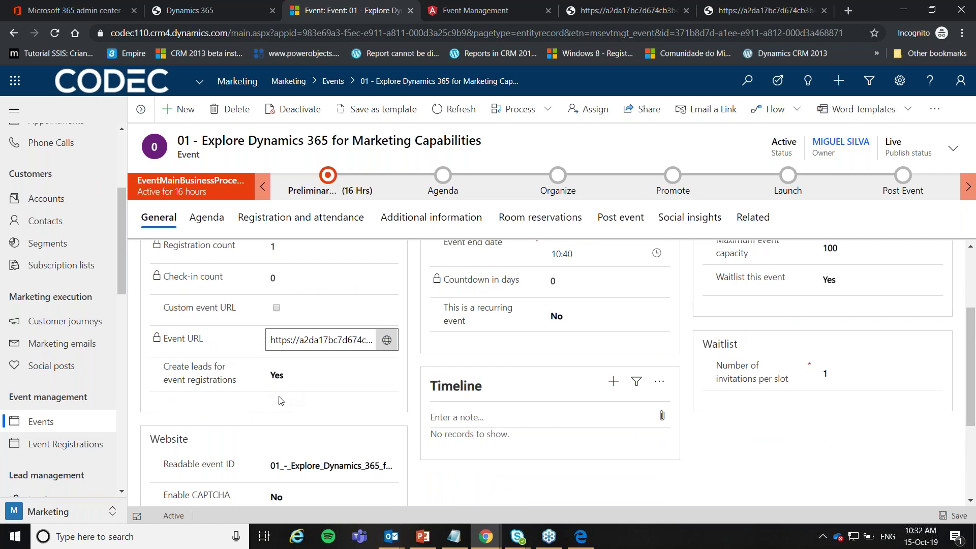
pyautogui.scroll(-3, 311, 389)
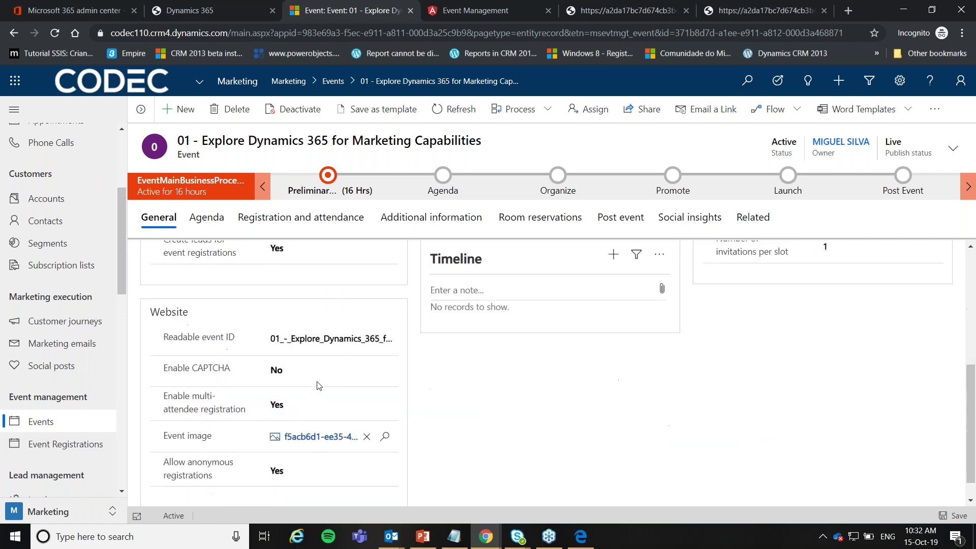
pyautogui.scroll(1, 356, 377)
pyautogui.scroll(-1, 232, 392)
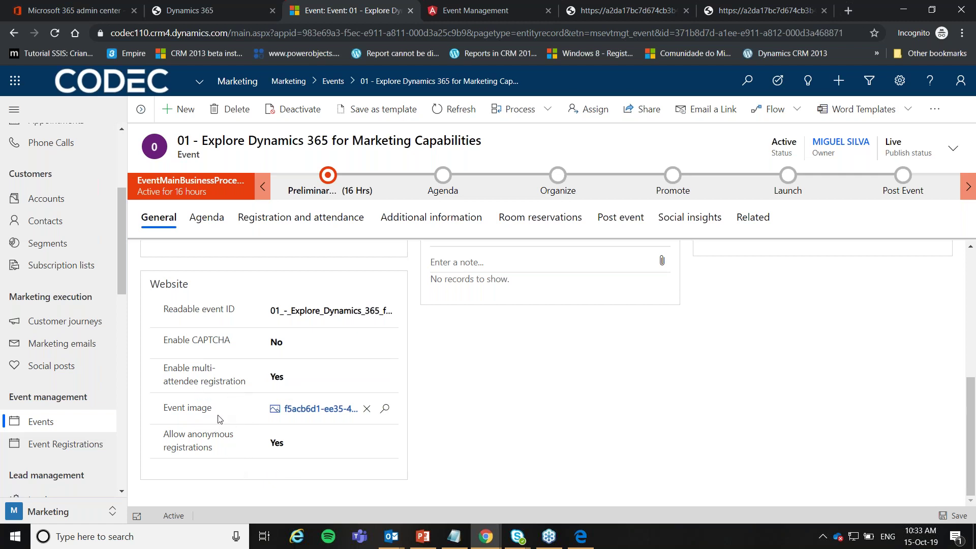
# - View the event image on the public event page, and return to the event record to review its general settings again
pyautogui.click(476, 10)
pyautogui.scroll(6, 443, 168)
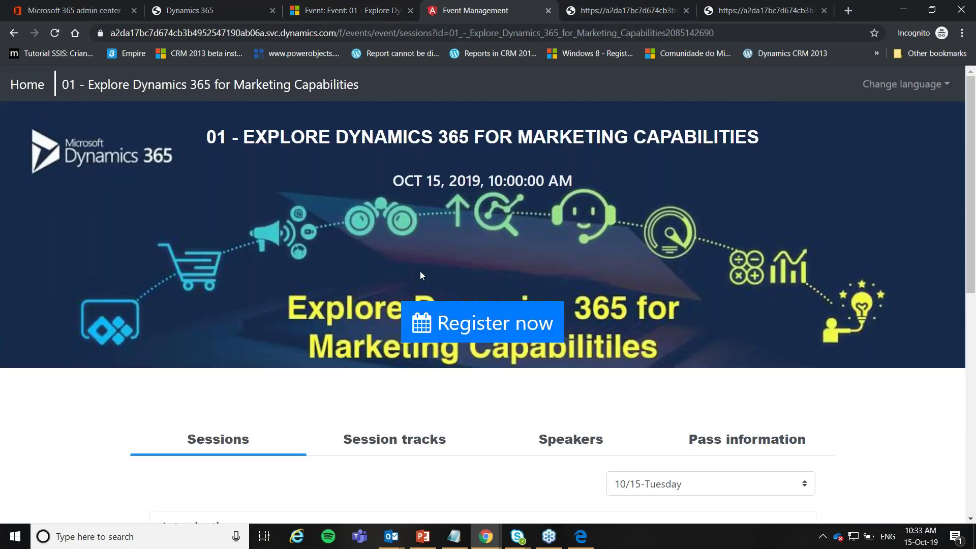
pyautogui.click(333, 12)
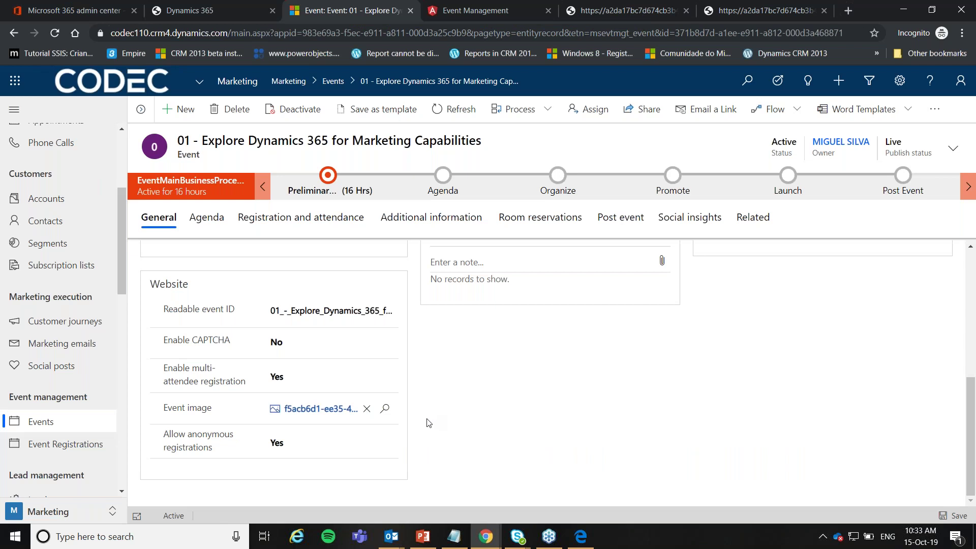
pyautogui.scroll(3, 433, 420)
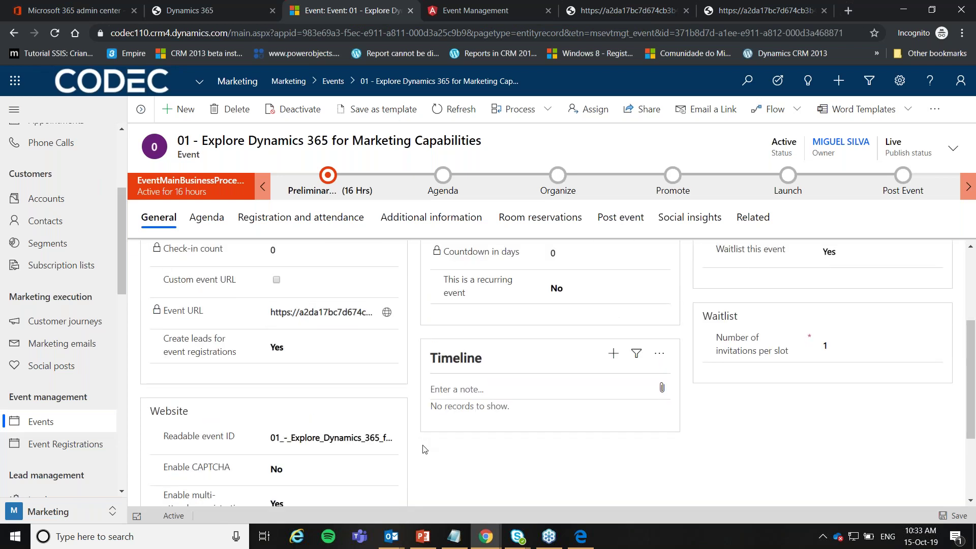
pyautogui.scroll(-3, 432, 444)
pyautogui.scroll(1, 445, 432)
pyautogui.scroll(-1, 446, 432)
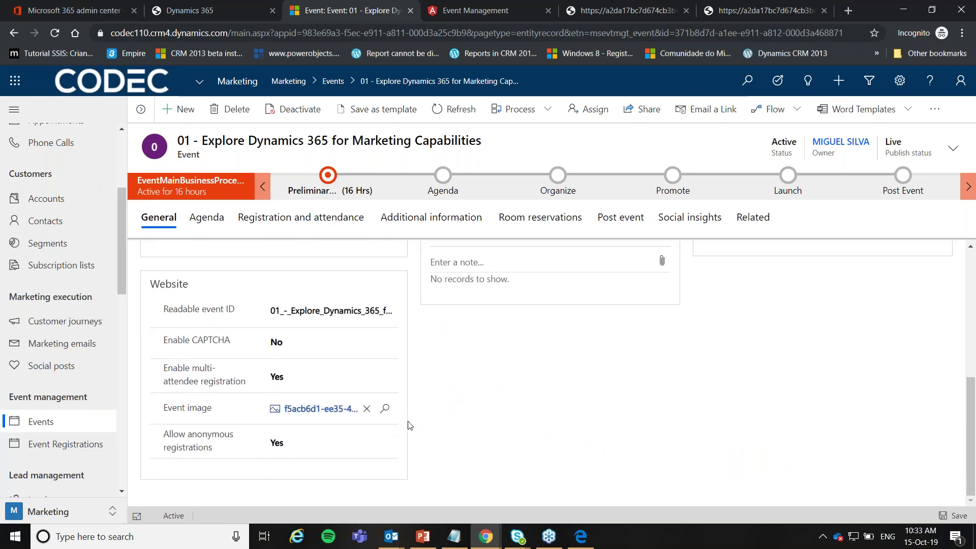
pyautogui.scroll(5, 416, 412)
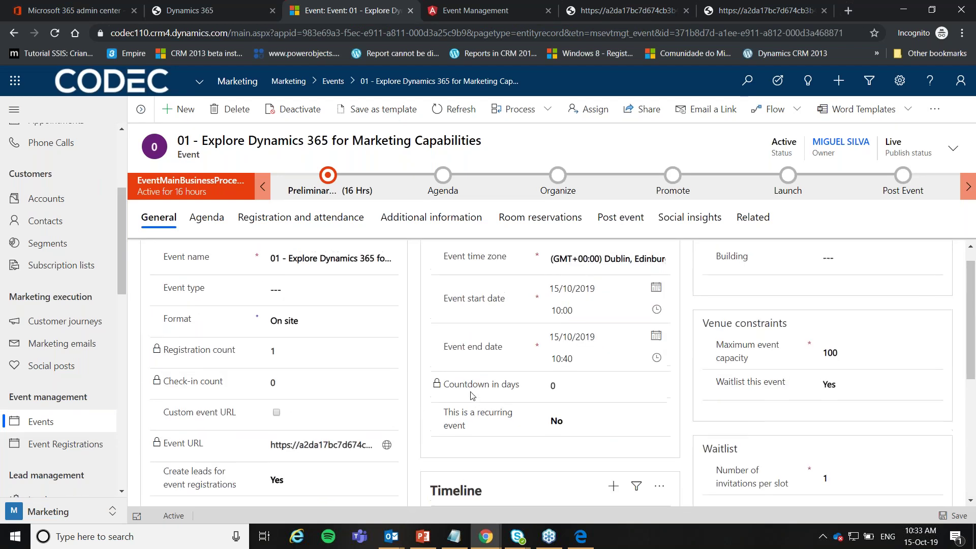
# - Examine the event's schedule, venue capacity and waitlist settings in its general details
pyautogui.scroll(1, 473, 396)
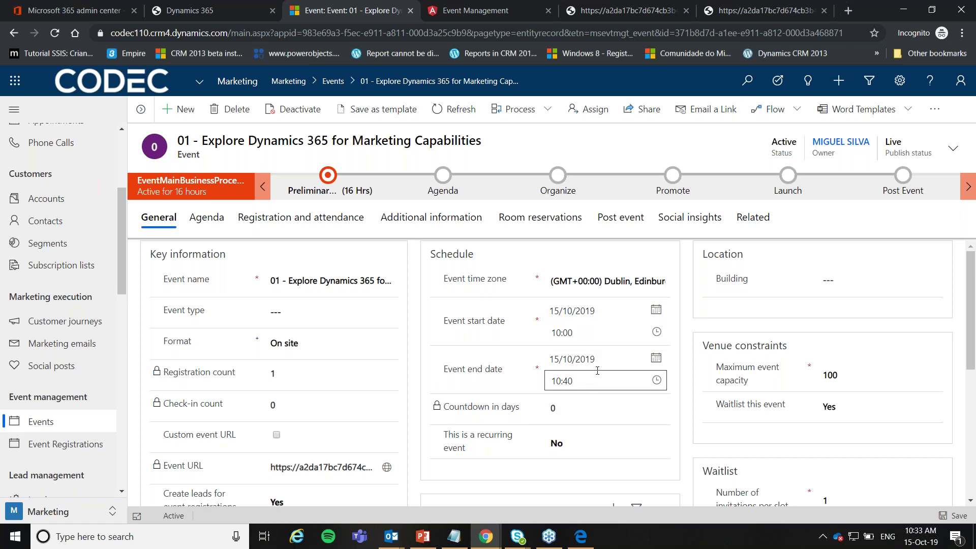
pyautogui.scroll(-3, 570, 422)
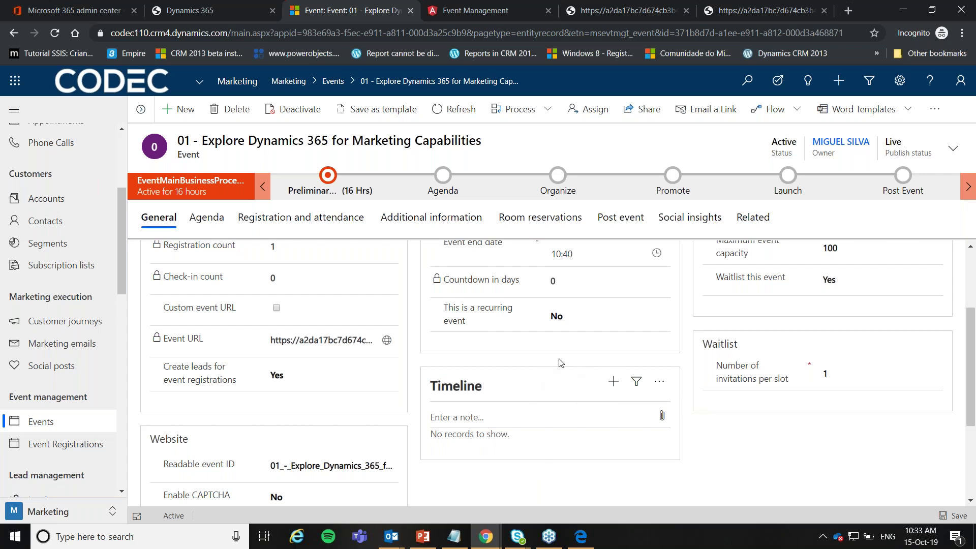
pyautogui.scroll(3, 561, 362)
pyautogui.scroll(-3, 560, 331)
pyautogui.scroll(3, 699, 354)
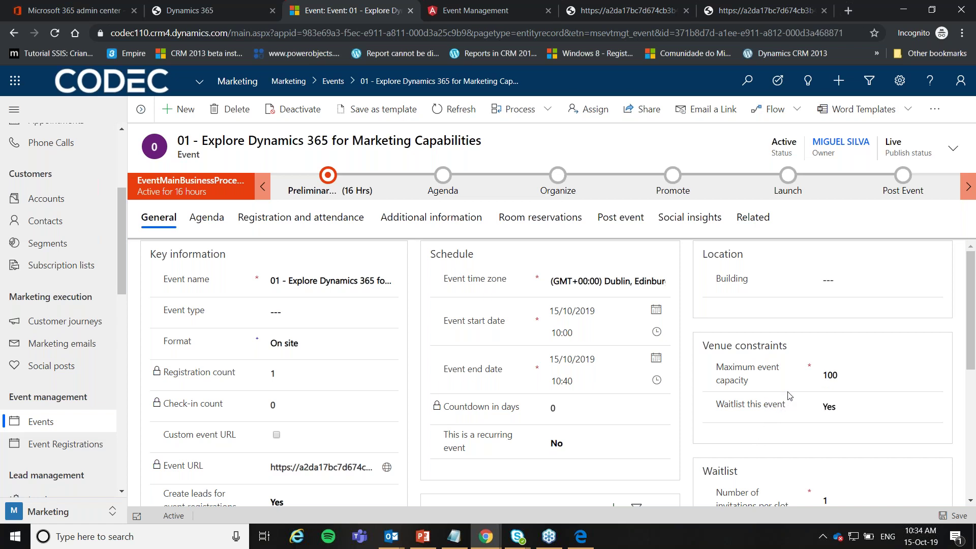
pyautogui.scroll(-1, 758, 356)
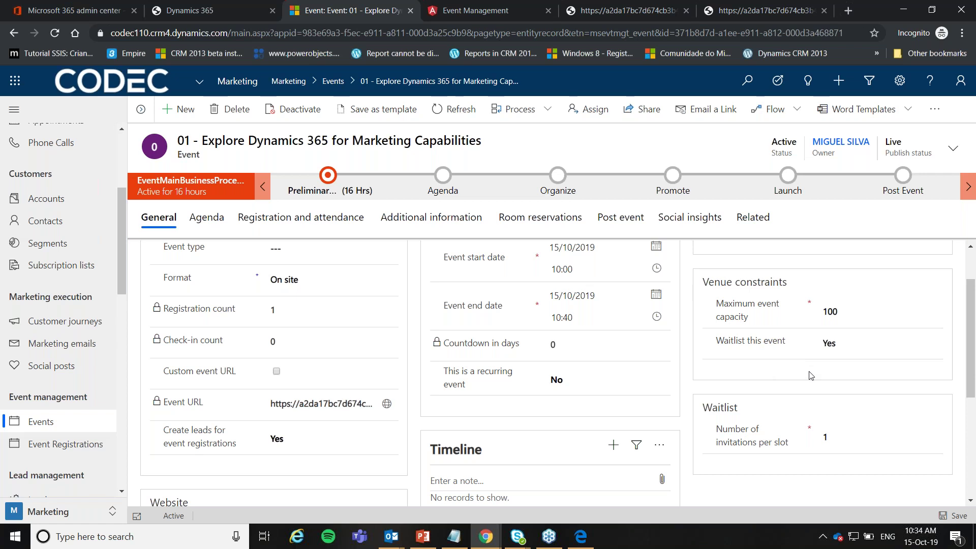
pyautogui.scroll(-1, 745, 369)
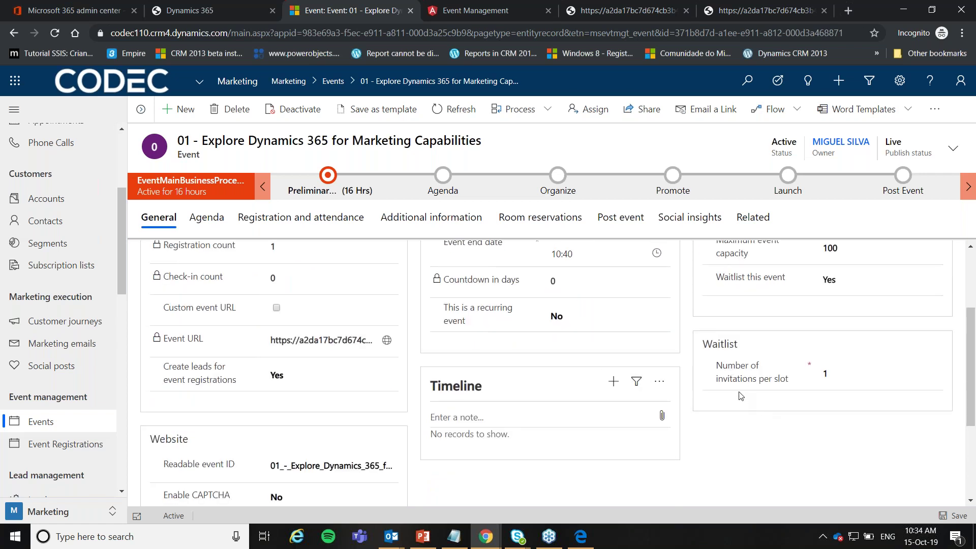
pyautogui.scroll(2, 752, 409)
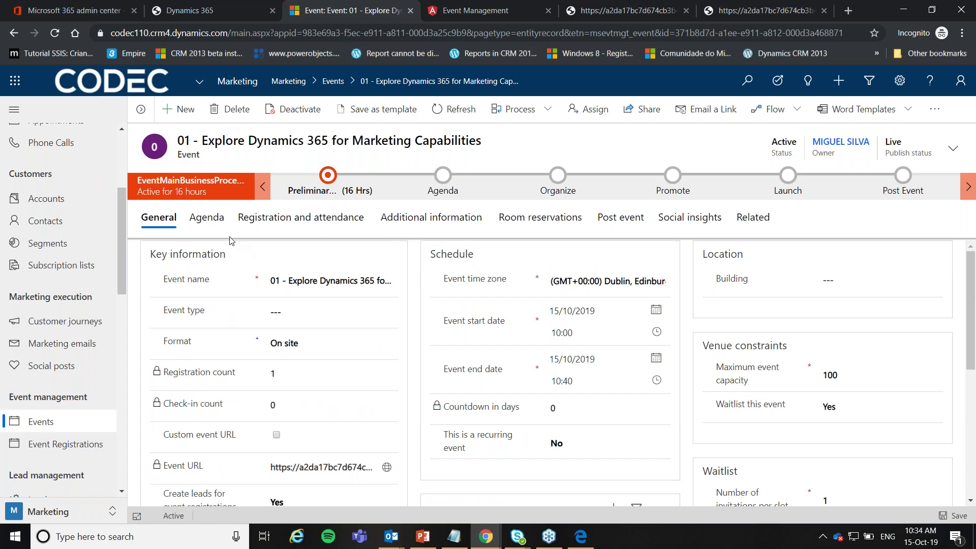
# - Open the event's agenda and examine the weekly session calendar, the session list and the session tracks
pyautogui.click(211, 222)
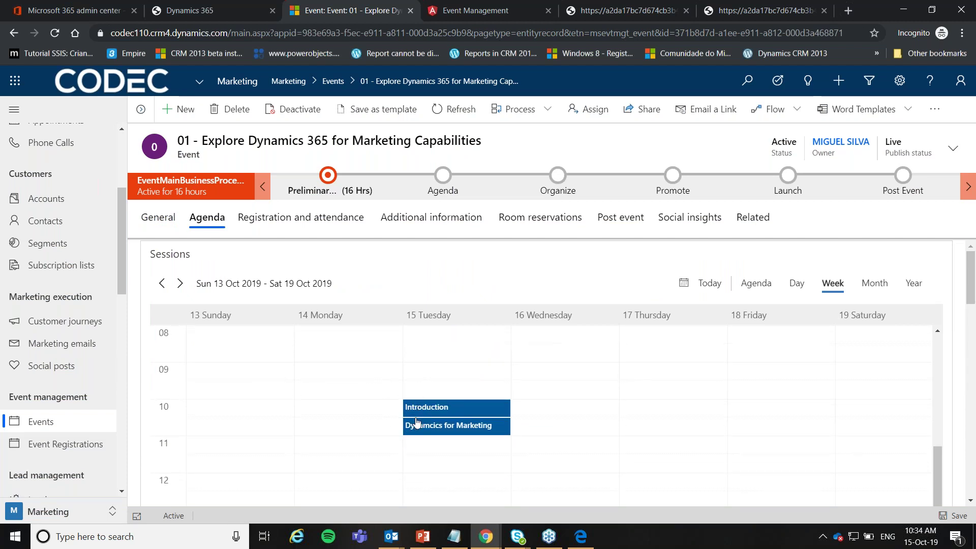
pyautogui.moveTo(426, 430)
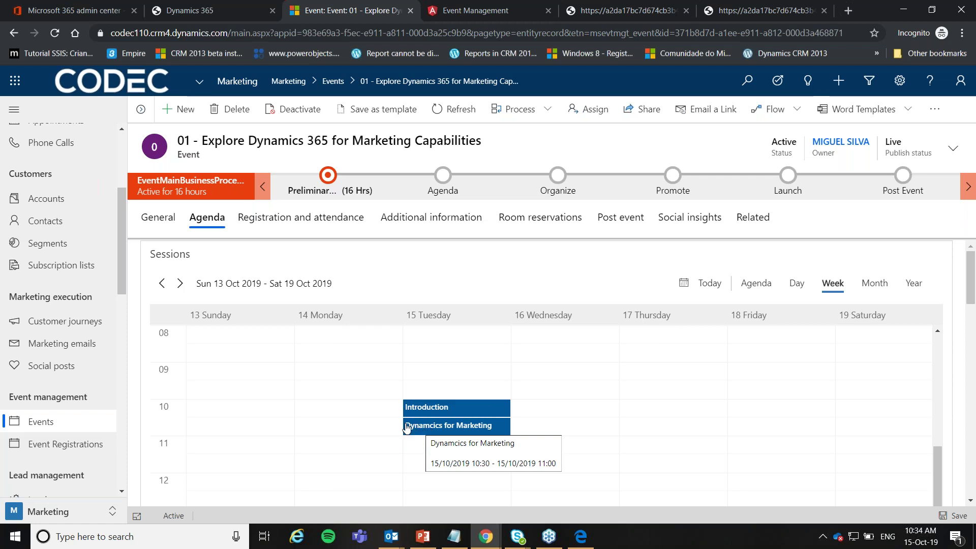
pyautogui.scroll(-5, 384, 398)
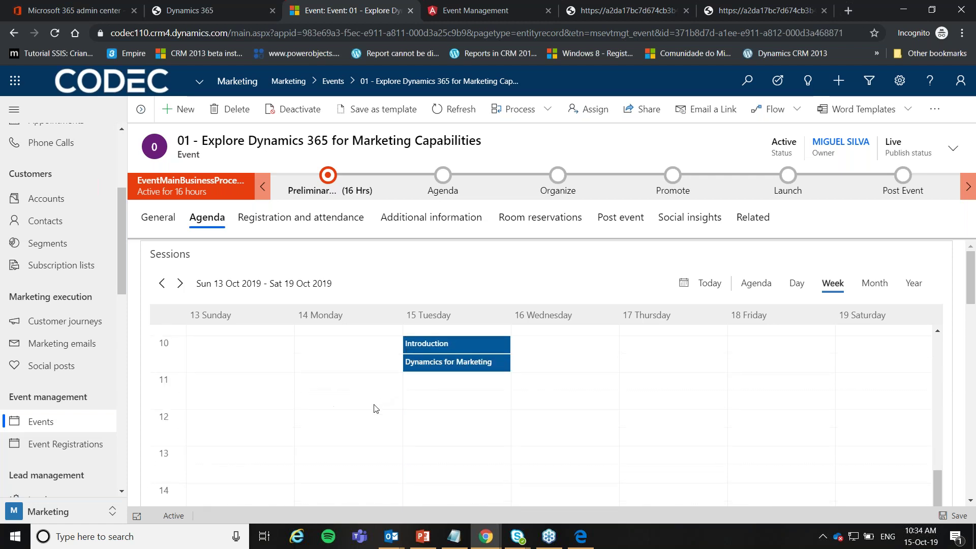
pyautogui.scroll(-10, 142, 404)
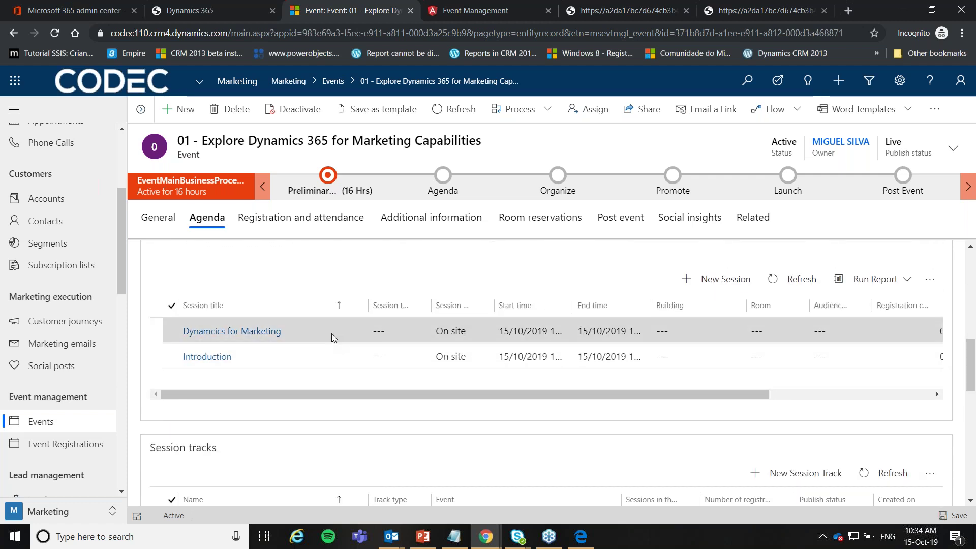
pyautogui.scroll(-3, 331, 335)
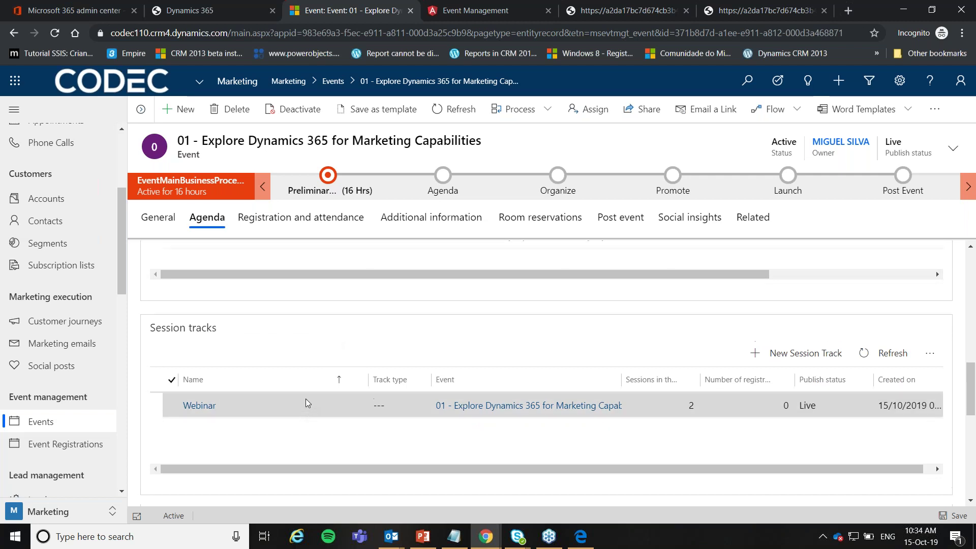
pyautogui.scroll(2, 349, 364)
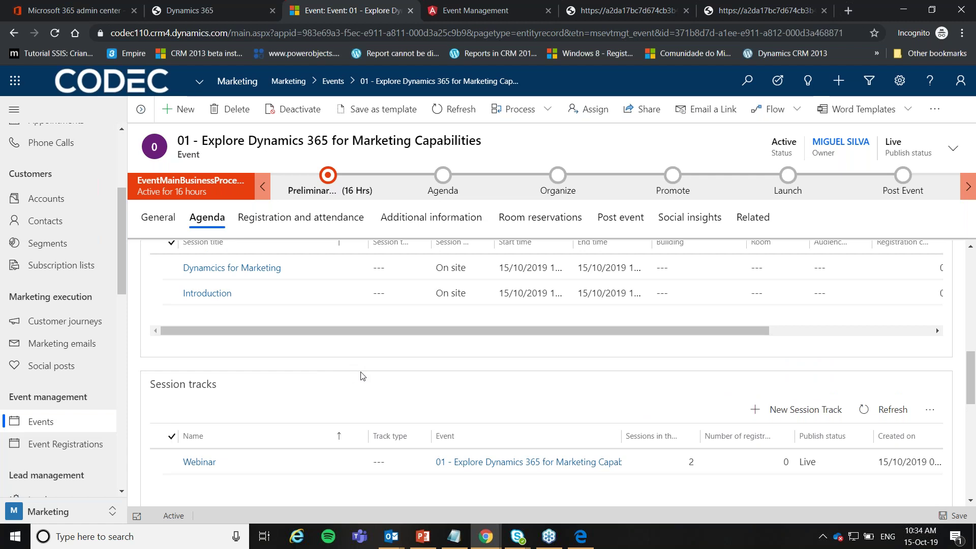
pyautogui.scroll(-2, 363, 376)
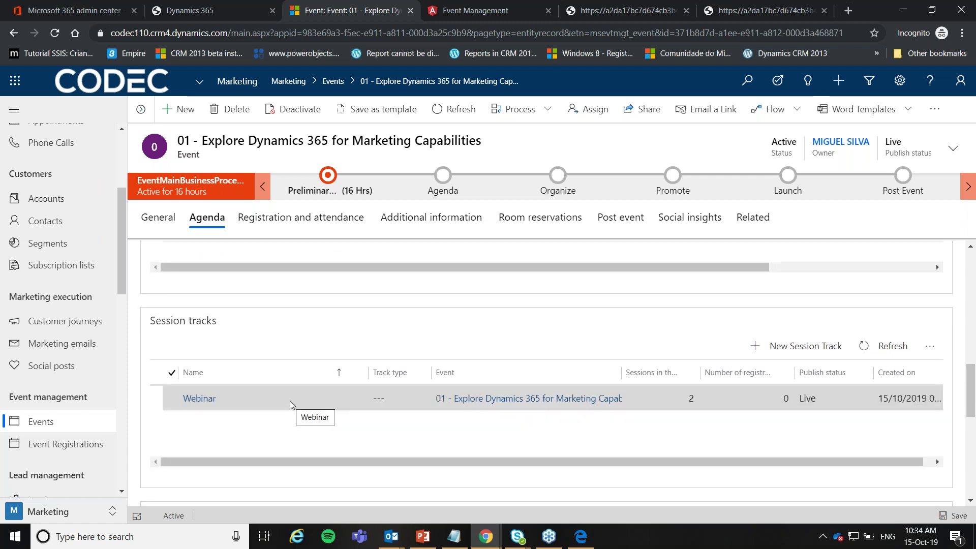
pyautogui.scroll(2, 287, 399)
pyautogui.scroll(-2, 296, 393)
# - Examine the speaker engagements on the event's agenda and compare them with the listed sessions
pyautogui.scroll(-2, 296, 391)
pyautogui.scroll(-2, 305, 397)
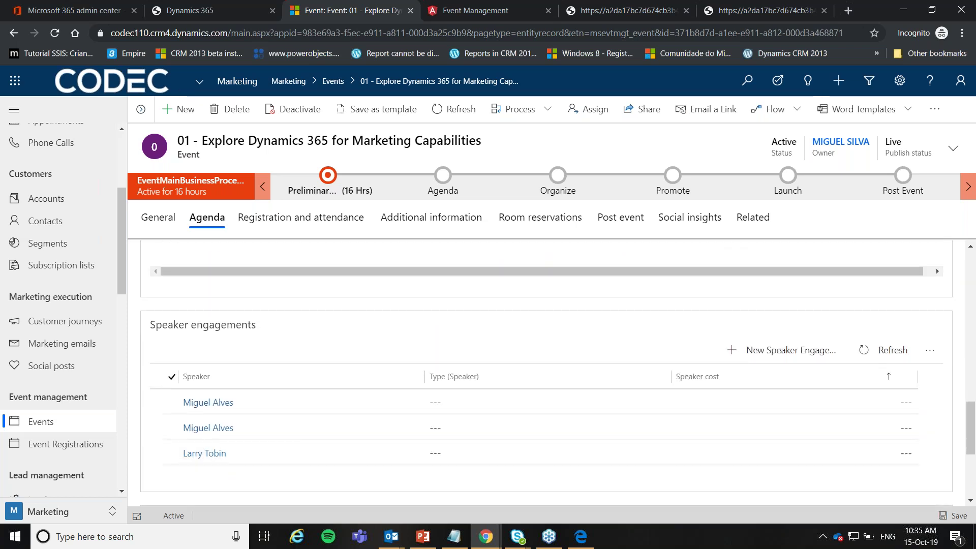
pyautogui.scroll(-2, 328, 328)
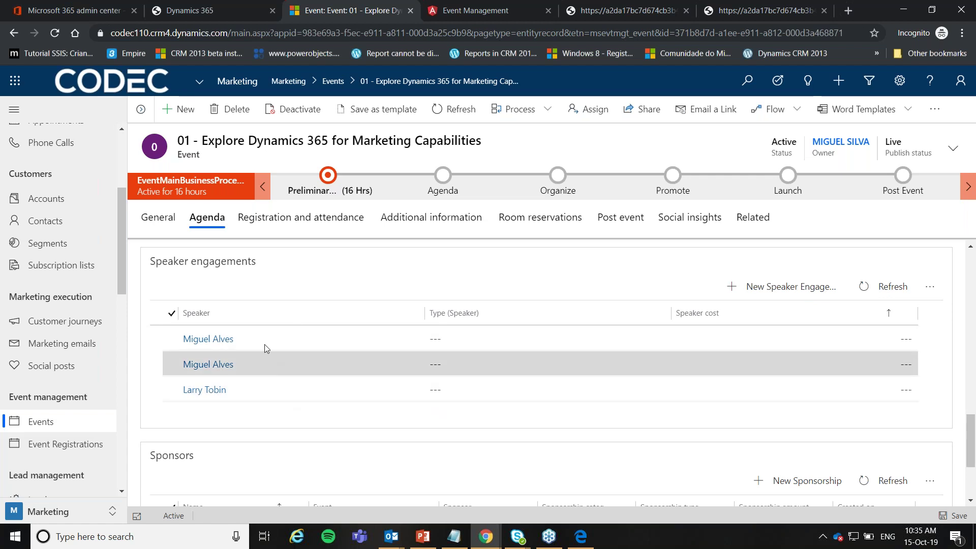
pyautogui.scroll(3, 268, 346)
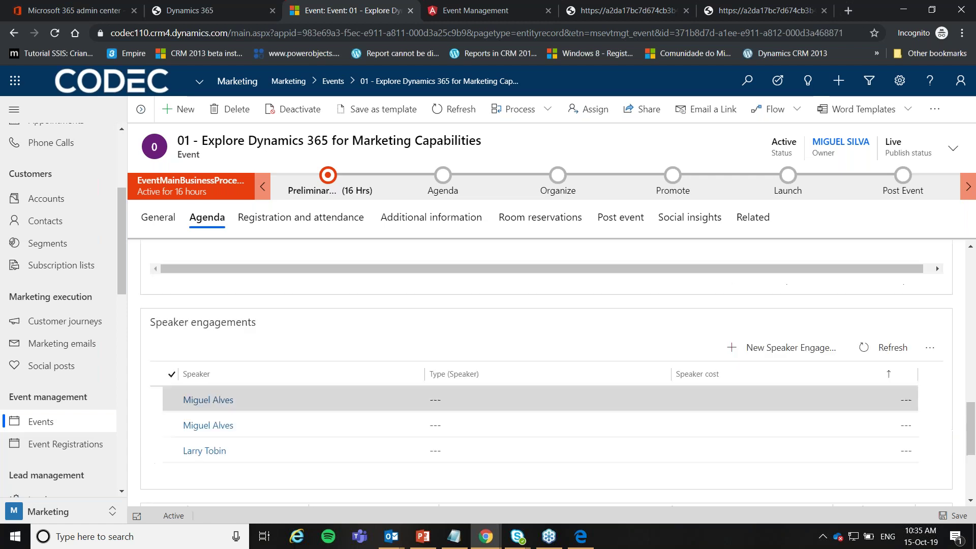
pyautogui.scroll(1, 272, 305)
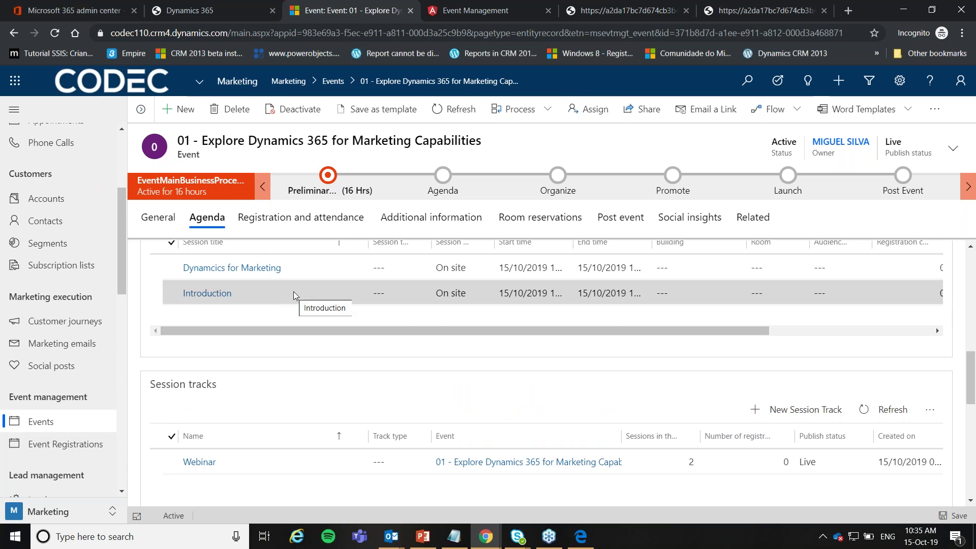
pyautogui.scroll(-5, 288, 356)
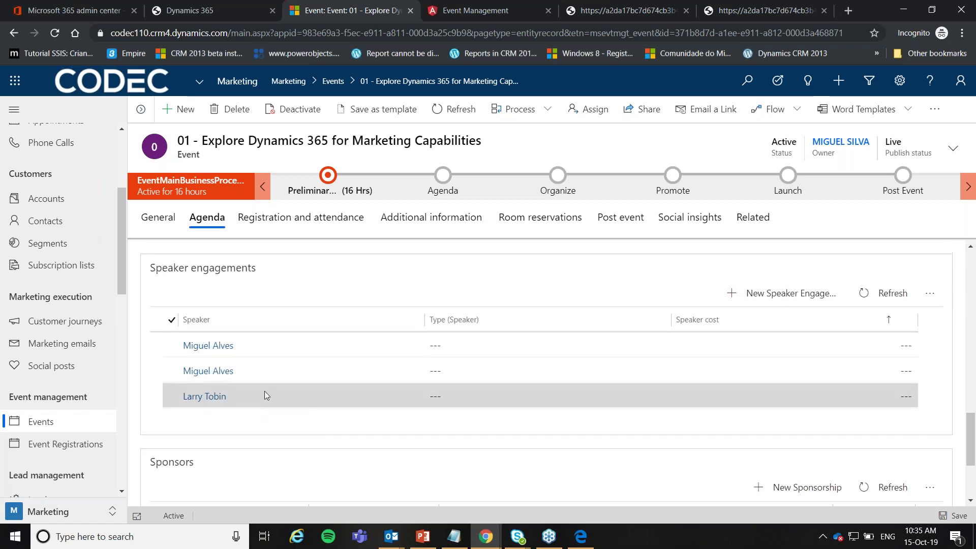
pyautogui.scroll(3, 265, 392)
pyautogui.scroll(3, 260, 381)
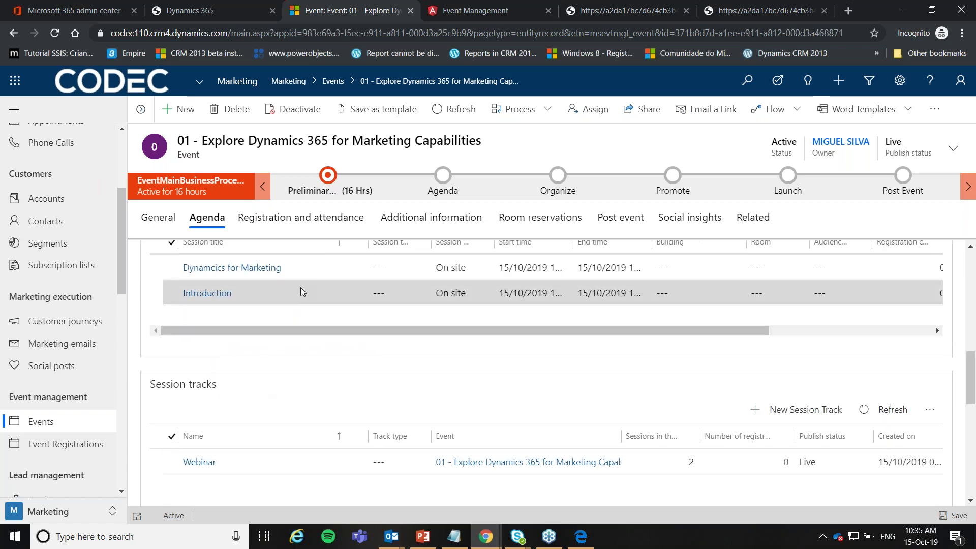
pyautogui.scroll(-5, 284, 356)
pyautogui.scroll(-2, 270, 421)
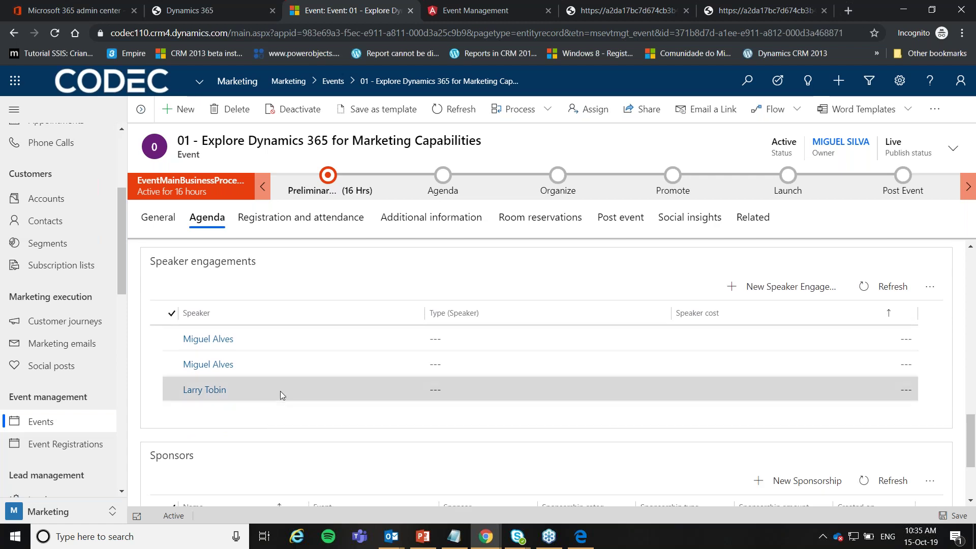
# - Examine the event's sponsors and look back over the agenda's speaker, track and calendar sections
pyautogui.scroll(-3, 280, 400)
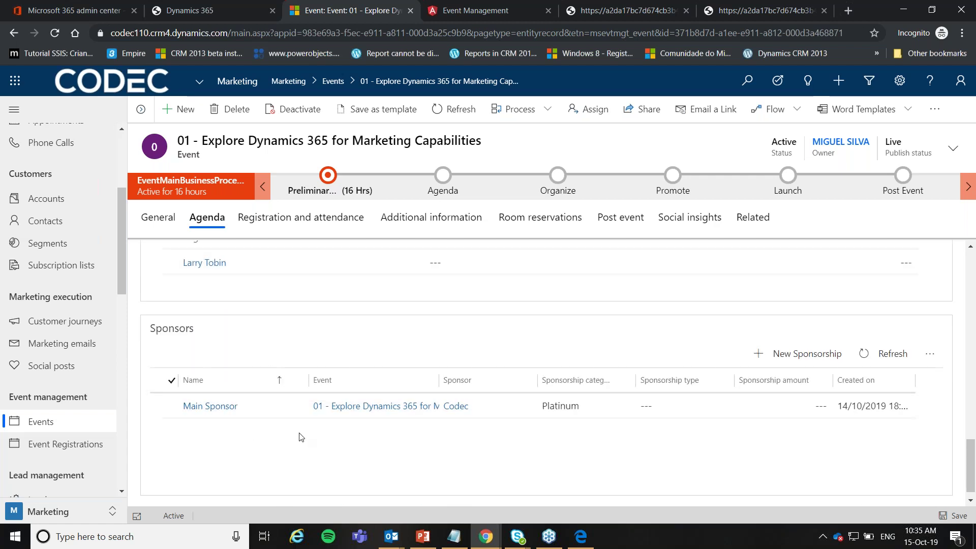
pyautogui.scroll(5, 308, 440)
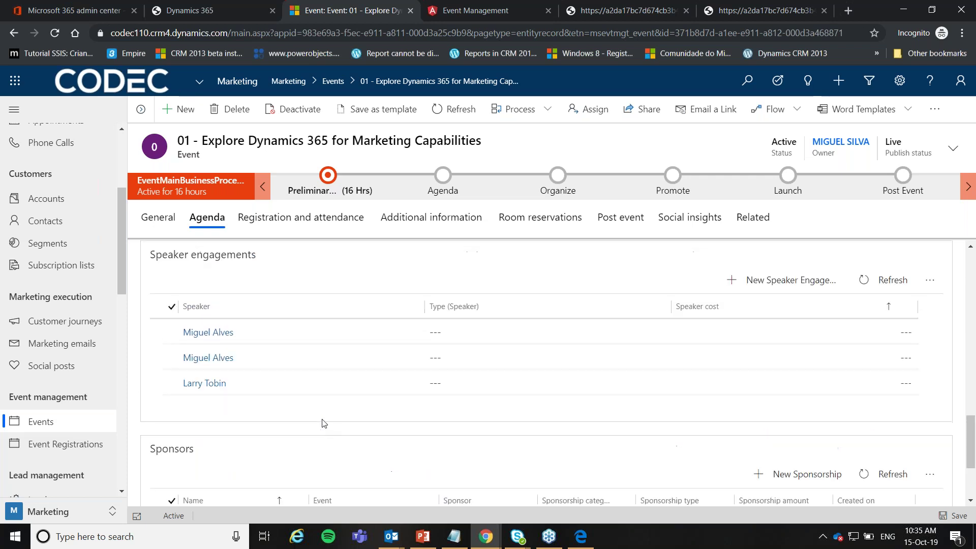
pyautogui.scroll(4, 305, 443)
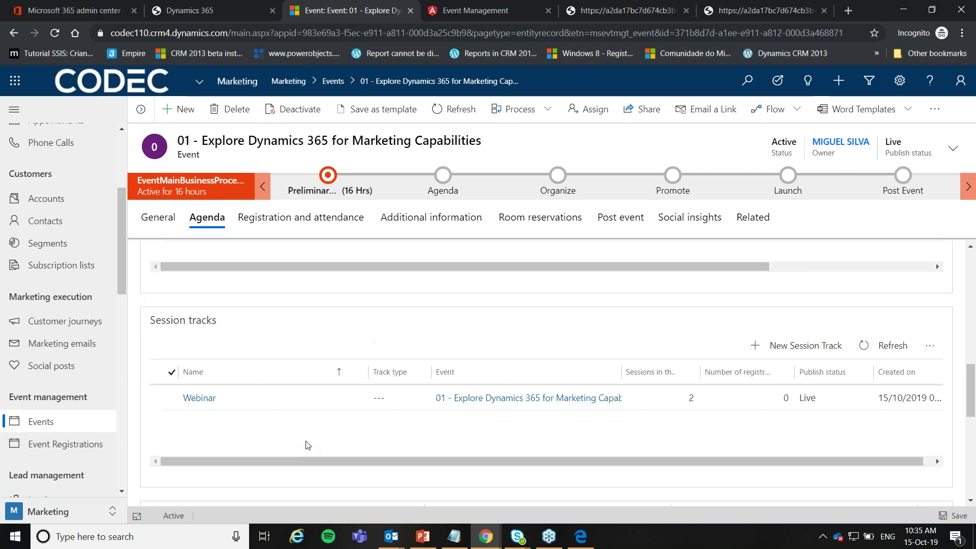
pyautogui.scroll(5, 301, 440)
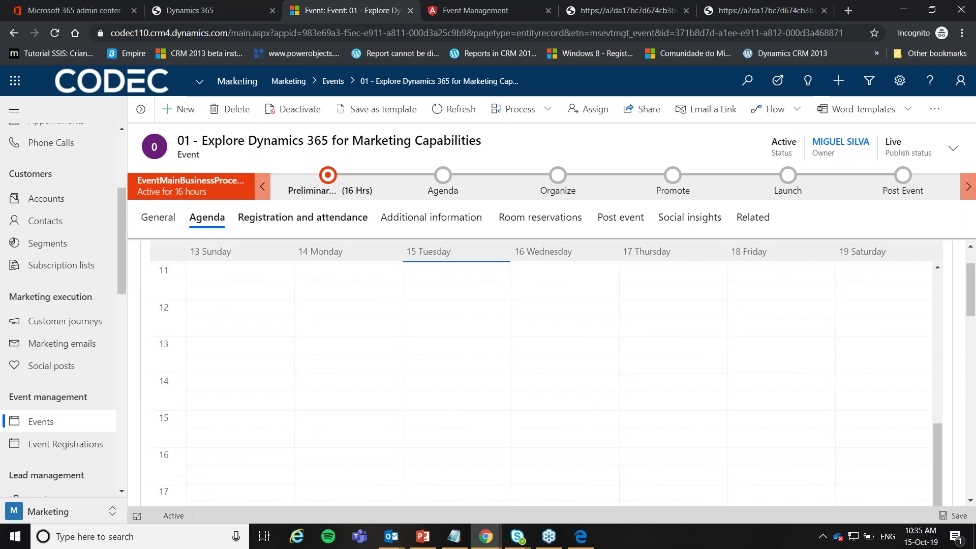
# - Open the event's registration and attendance details and review its passes, custom registration fields and event registrations
pyautogui.click(322, 223)
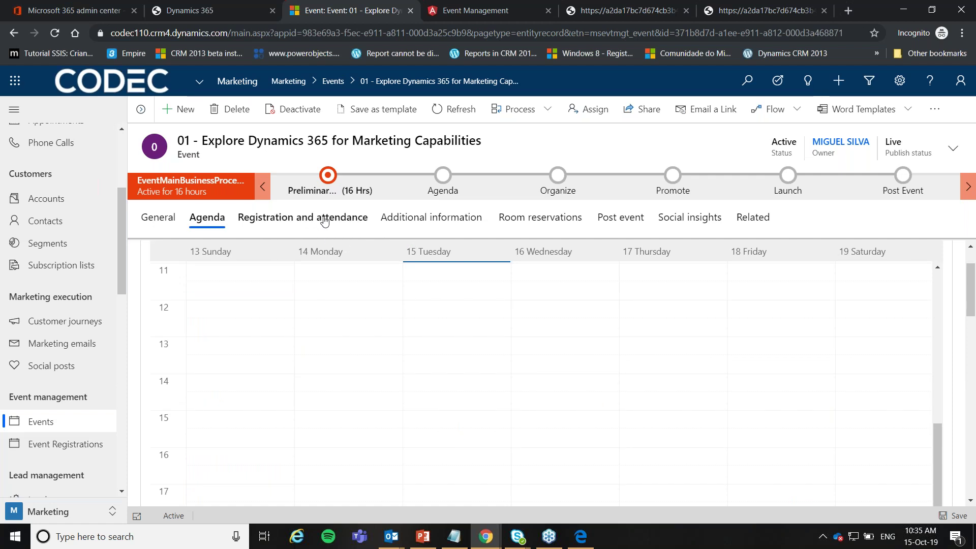
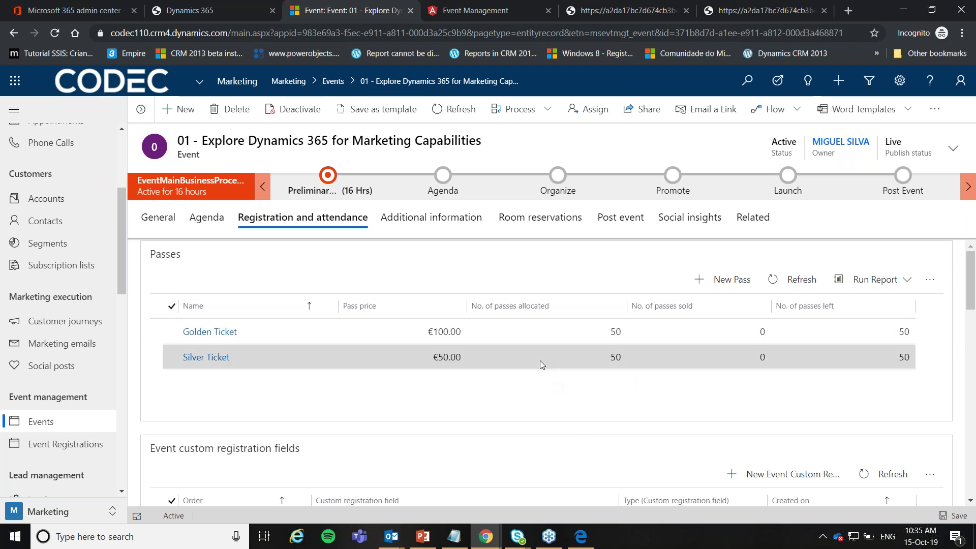
pyautogui.scroll(-1, 540, 361)
pyautogui.scroll(-4, 541, 365)
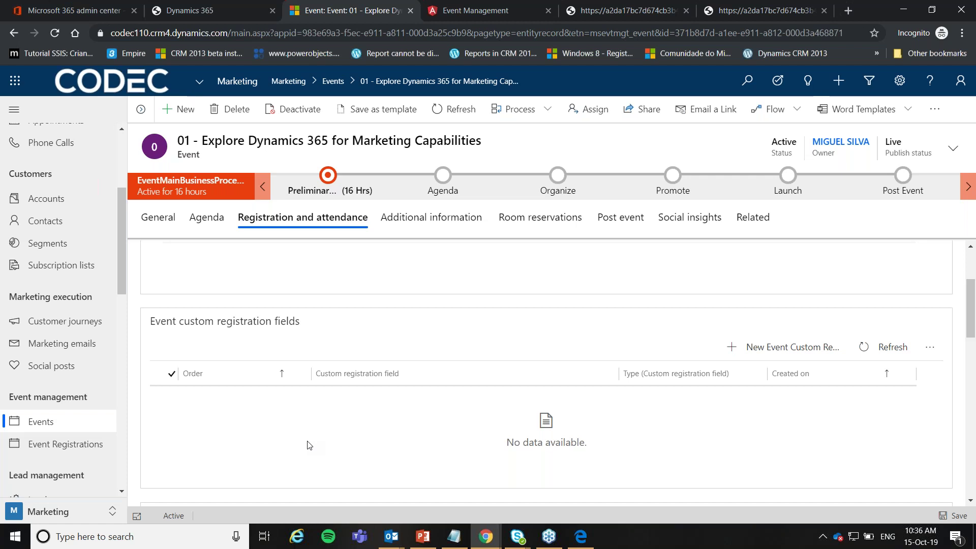
pyautogui.scroll(-1, 338, 436)
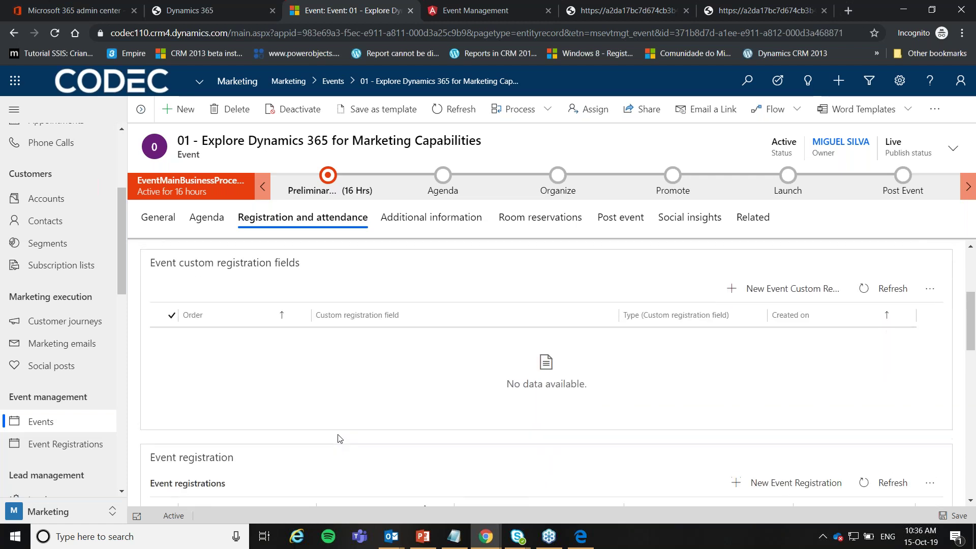
pyautogui.scroll(-1, 355, 396)
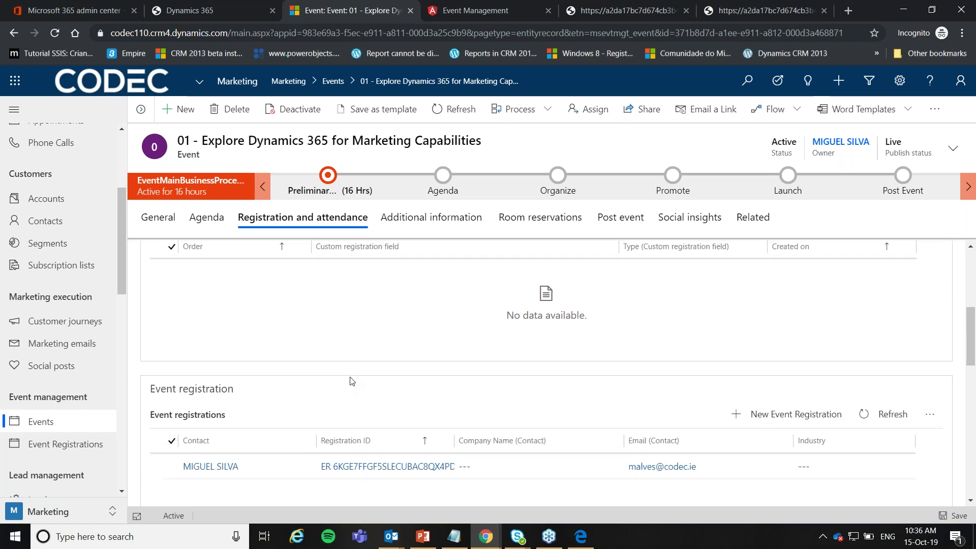
pyautogui.scroll(-1, 316, 366)
pyautogui.scroll(-1, 303, 361)
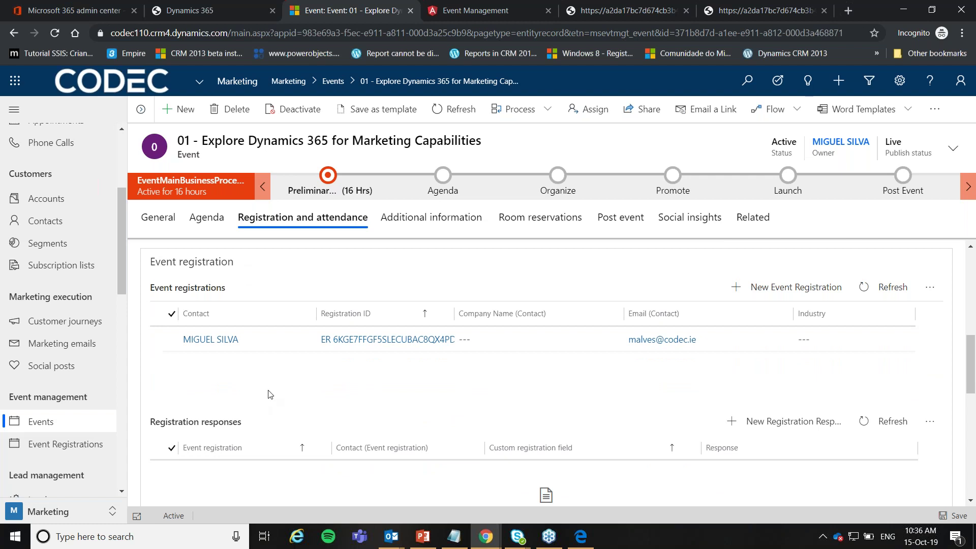
# - Open the contact's event registration, examine its details and QR code, and return to the event record through its linked event
pyautogui.doubleClick(280, 340)
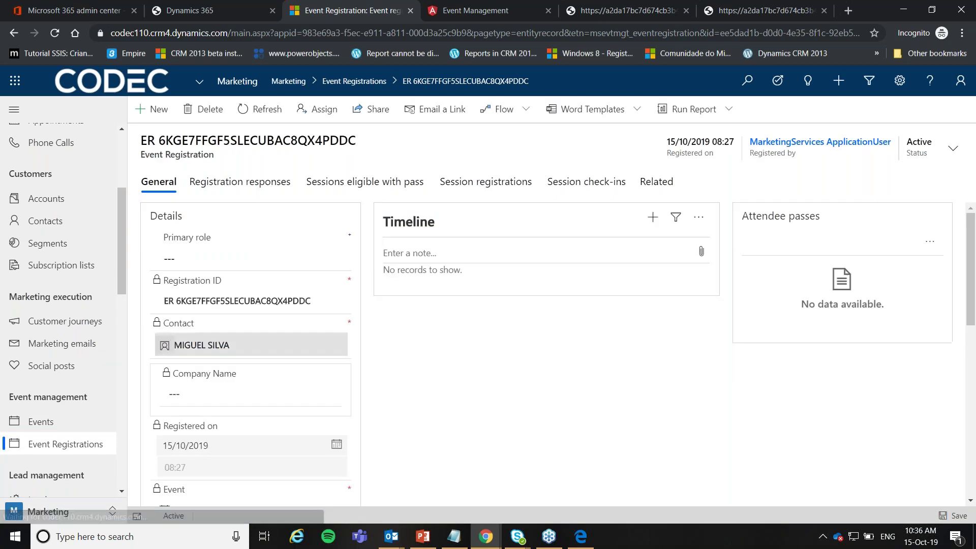
pyautogui.scroll(-3, 202, 360)
pyautogui.scroll(3, 214, 382)
pyautogui.scroll(-3, 244, 447)
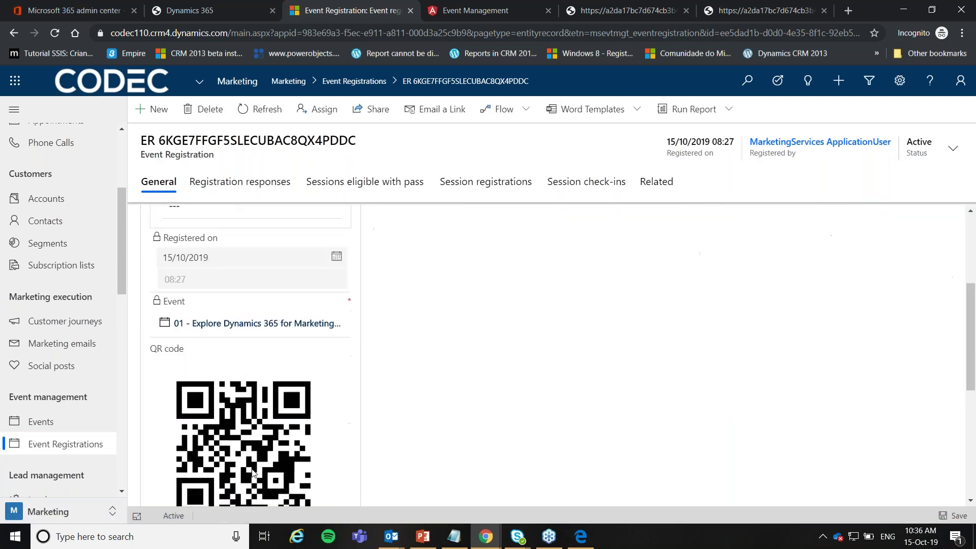
pyautogui.scroll(3, 259, 387)
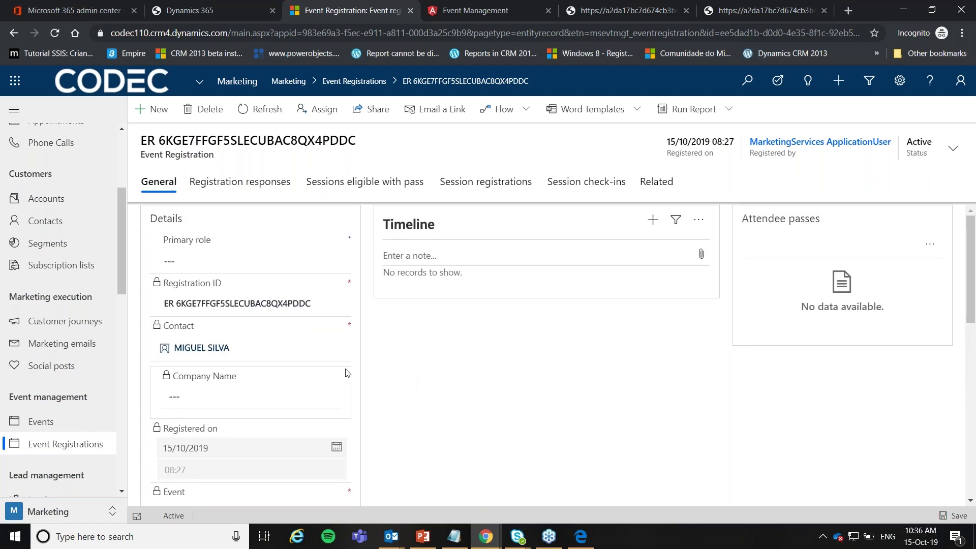
pyautogui.scroll(-1, 260, 333)
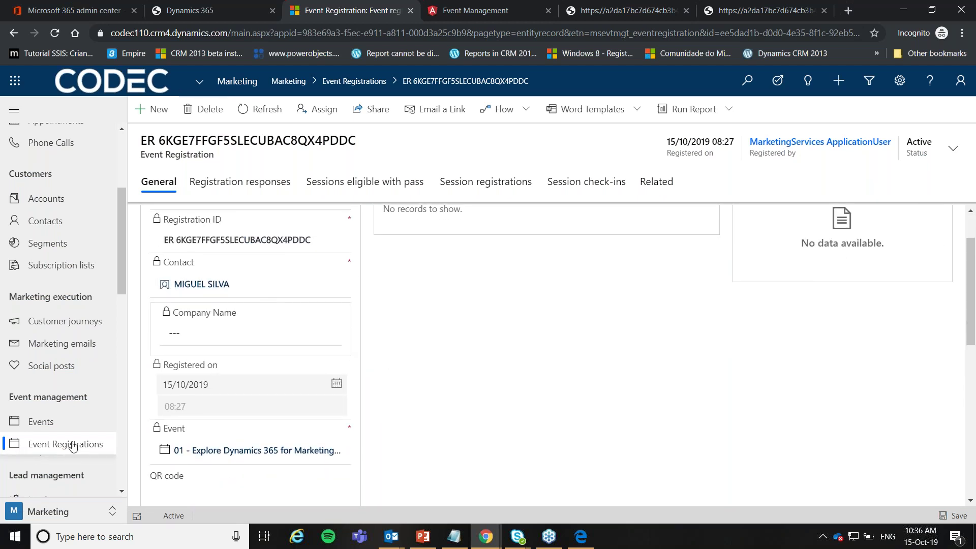
pyautogui.click(216, 453)
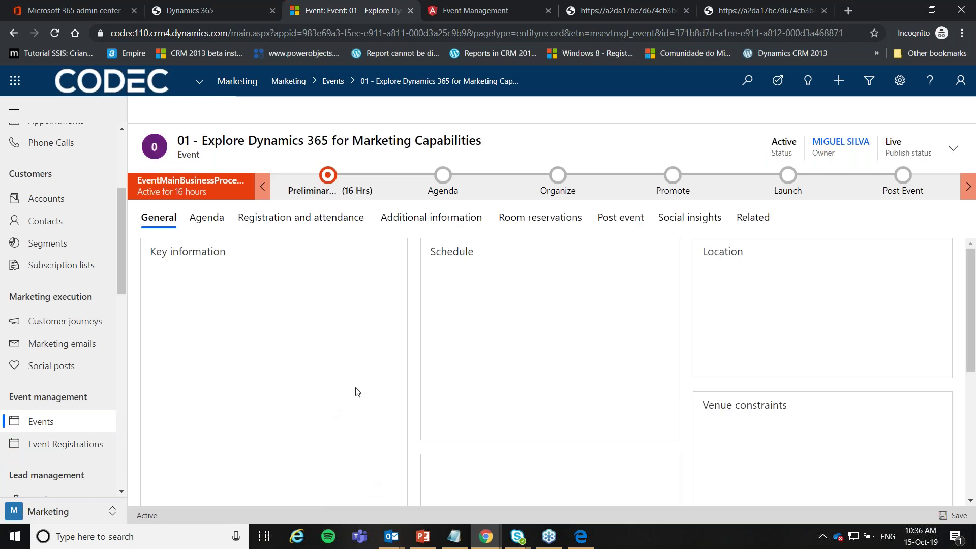
# - Open the event's registration and attendance details and examine the registration responses section
pyautogui.click(303, 217)
pyautogui.scroll(-5, 240, 414)
pyautogui.scroll(-3, 249, 397)
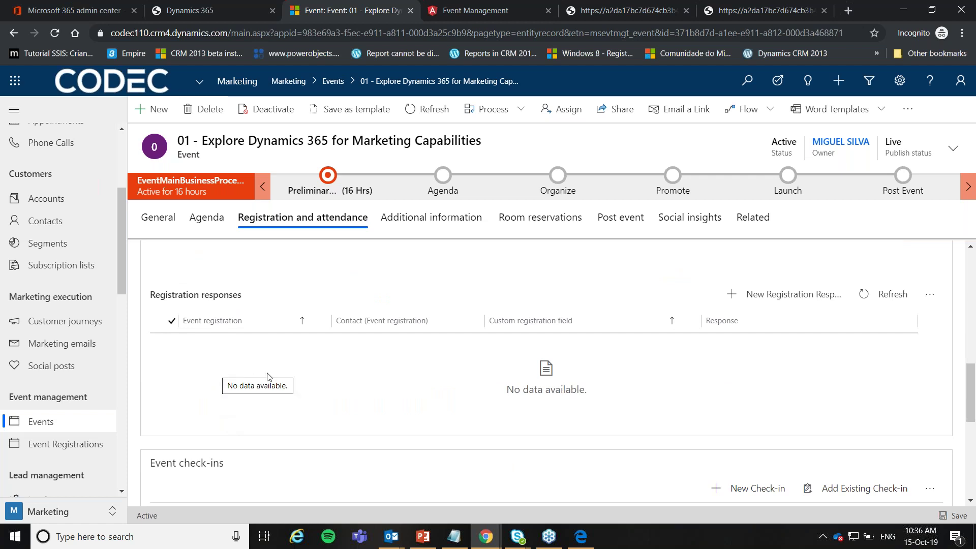
pyautogui.scroll(-1, 254, 386)
pyautogui.scroll(1, 254, 386)
pyautogui.scroll(-1, 257, 384)
pyautogui.scroll(1, 263, 378)
pyautogui.scroll(-1, 259, 379)
pyautogui.scroll(1, 277, 353)
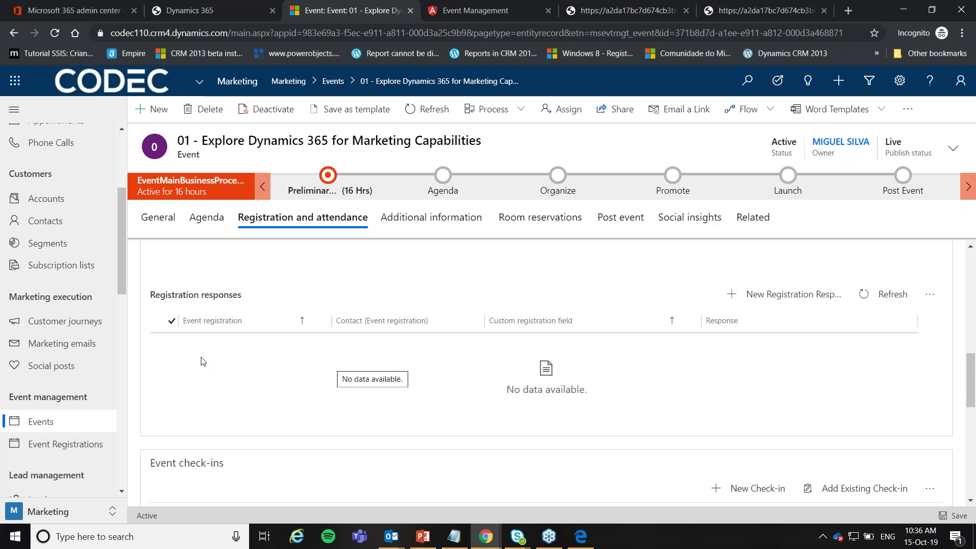
# - Review the event check-ins and waitlist sections in the registration and attendance details
pyautogui.scroll(-1, 231, 367)
pyautogui.scroll(-1, 235, 365)
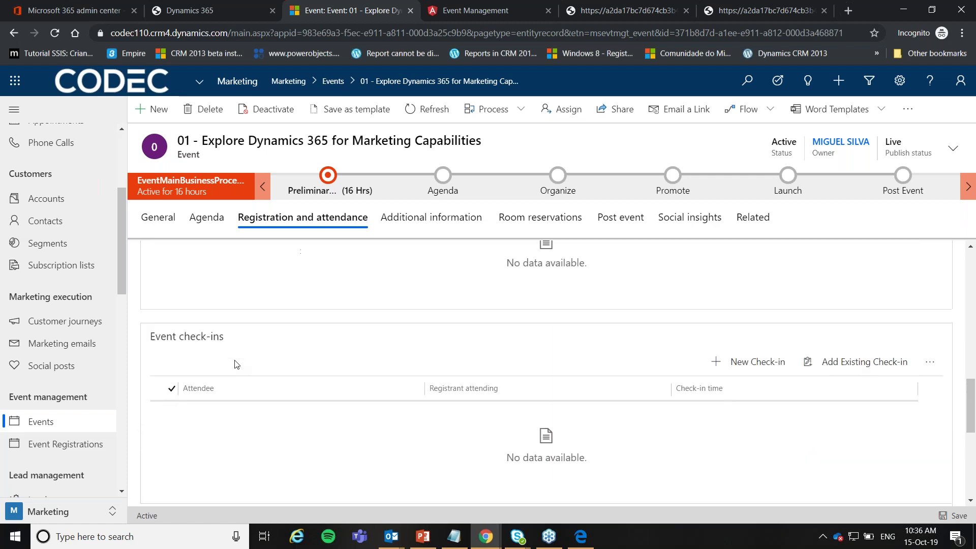
pyautogui.scroll(2, 224, 370)
pyautogui.scroll(2, 226, 371)
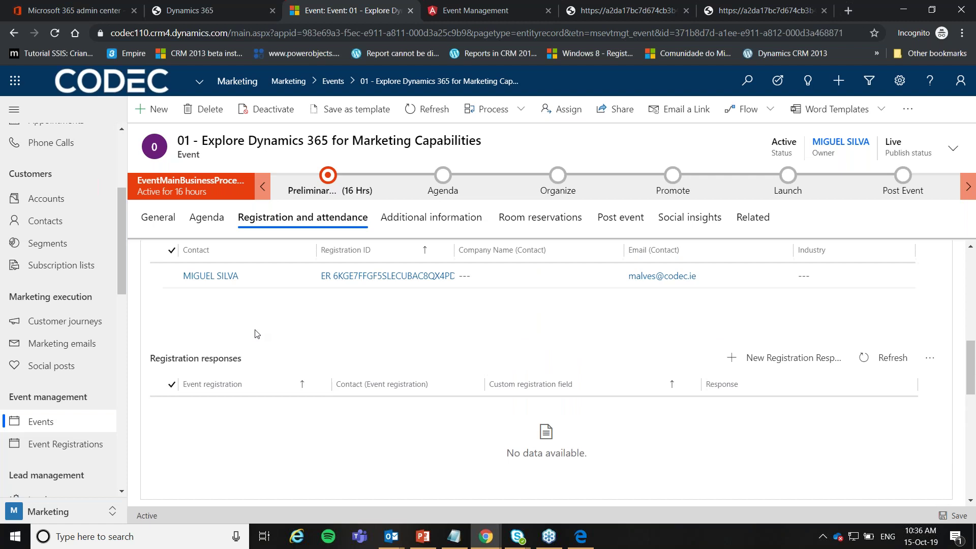
pyautogui.scroll(-3, 239, 351)
pyautogui.scroll(1, 241, 359)
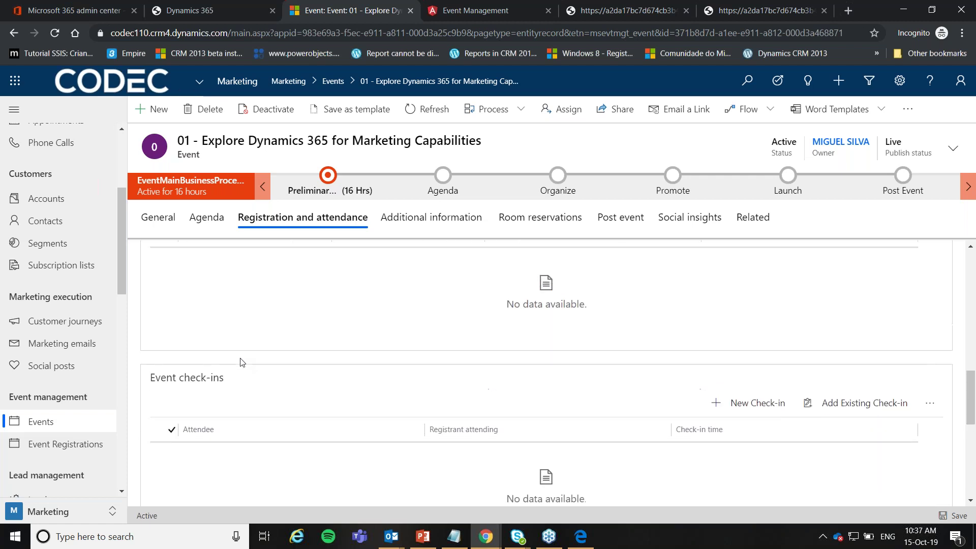
pyautogui.scroll(-2, 242, 345)
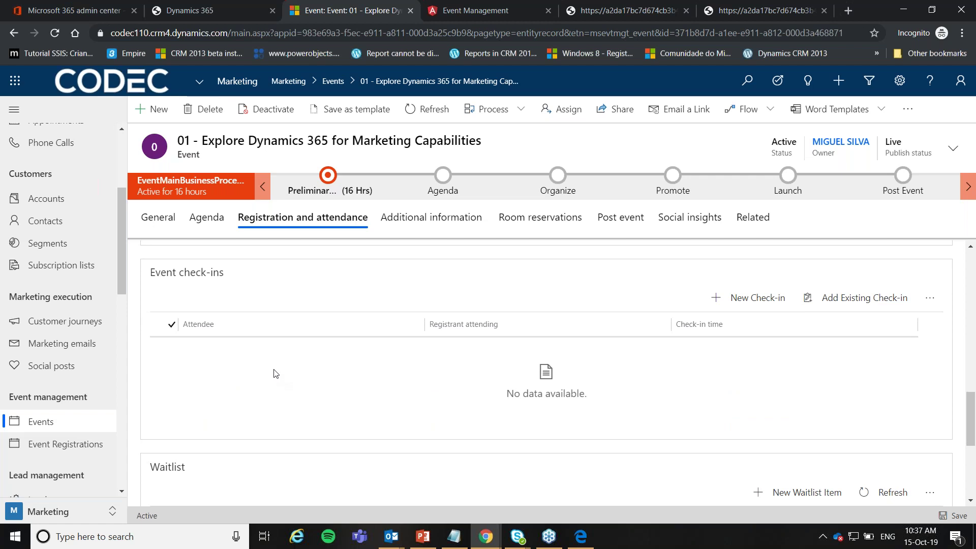
pyautogui.scroll(-1, 299, 368)
pyautogui.scroll(-2, 299, 368)
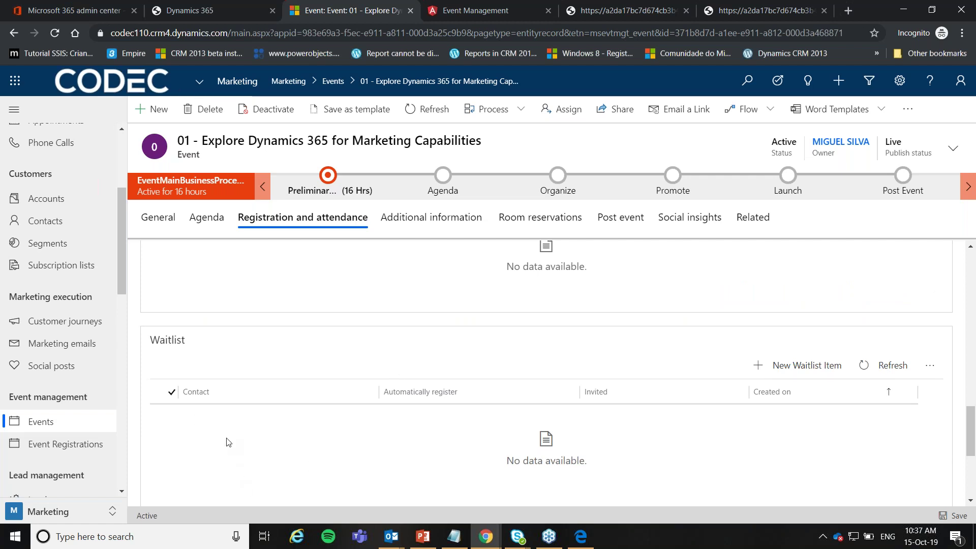
# - Open the event's additional information and review its expected outcome, financials and event team members
pyautogui.click(422, 218)
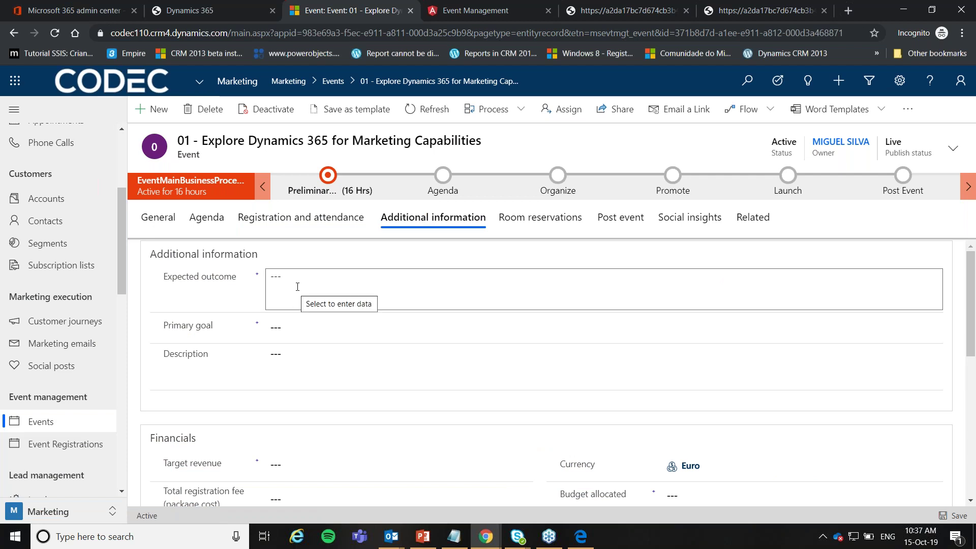
pyautogui.scroll(-1, 280, 282)
pyautogui.scroll(-1, 287, 305)
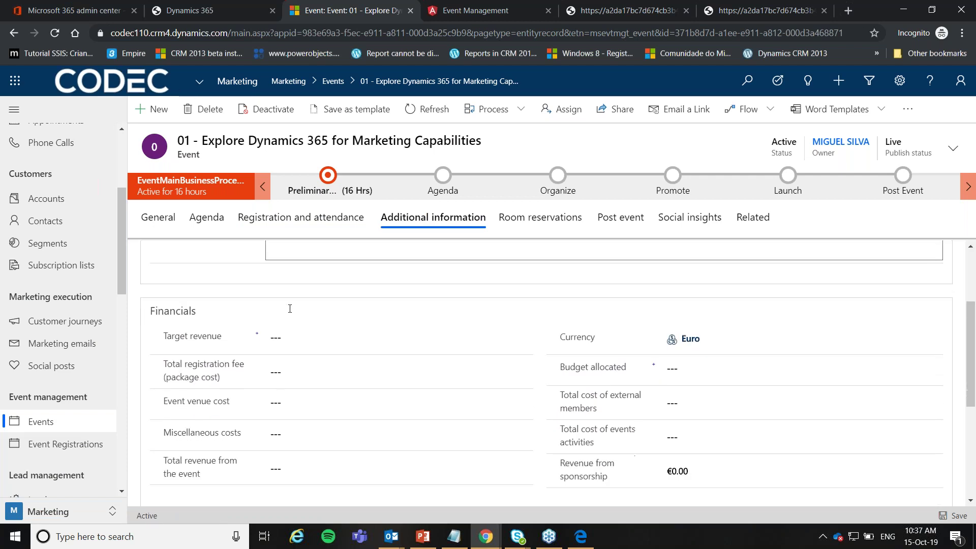
pyautogui.scroll(-1, 560, 325)
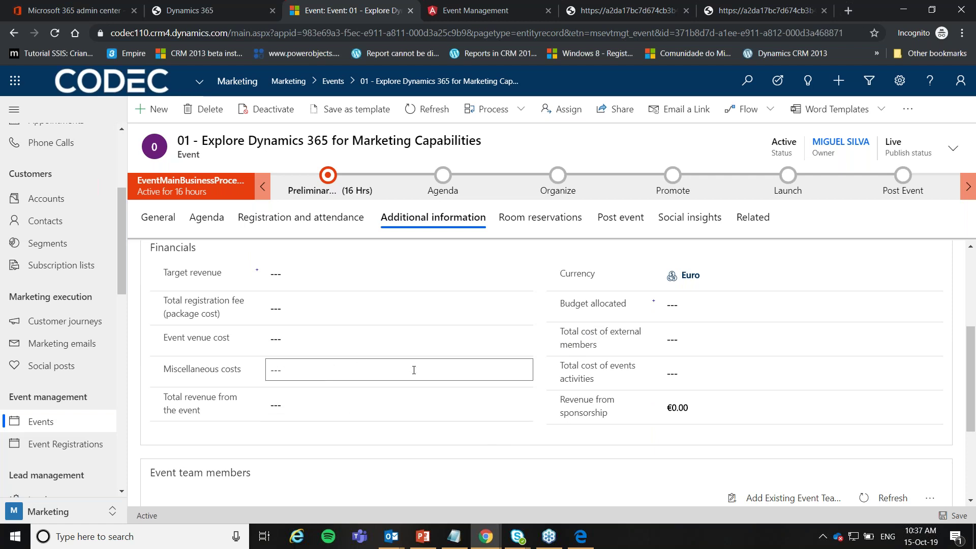
pyautogui.scroll(-1, 514, 365)
pyautogui.scroll(1, 515, 364)
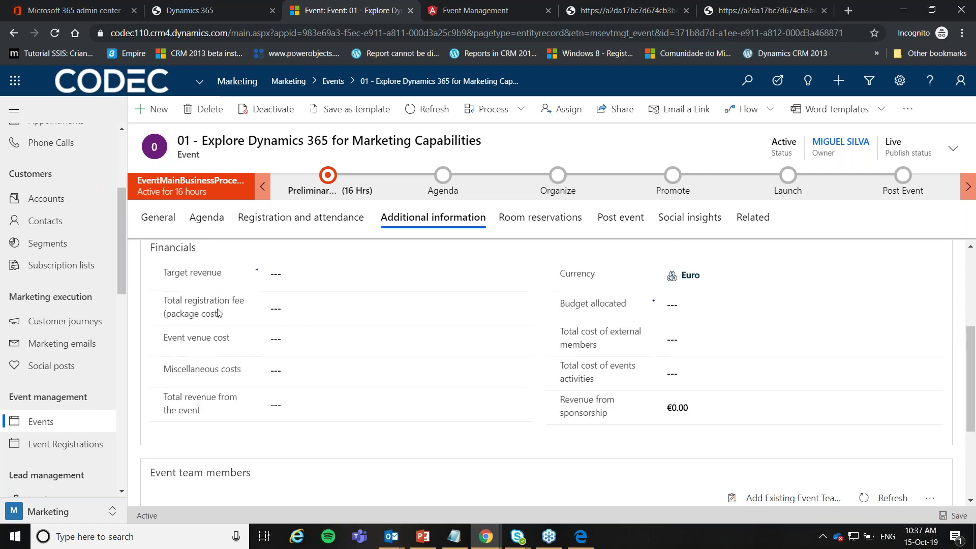
pyautogui.scroll(-1, 249, 393)
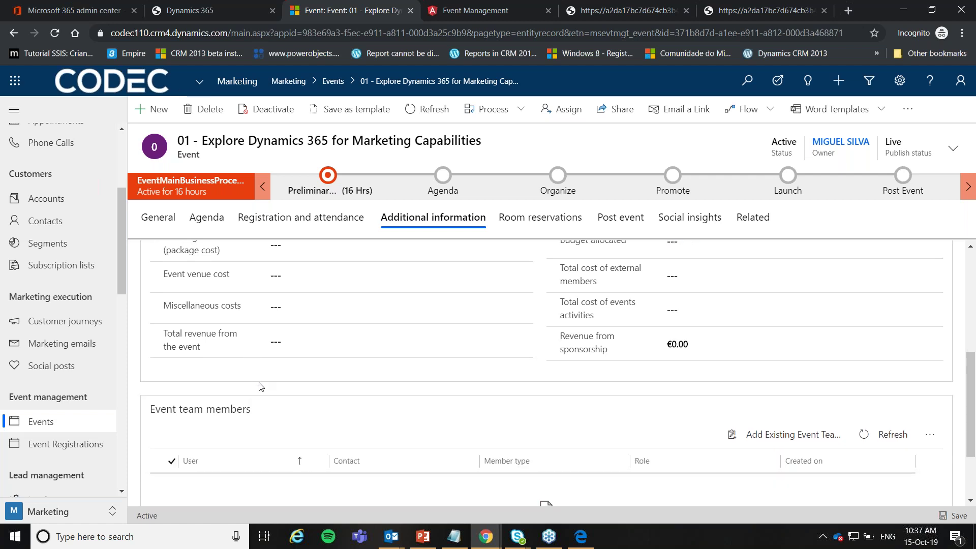
pyautogui.scroll(-2, 321, 385)
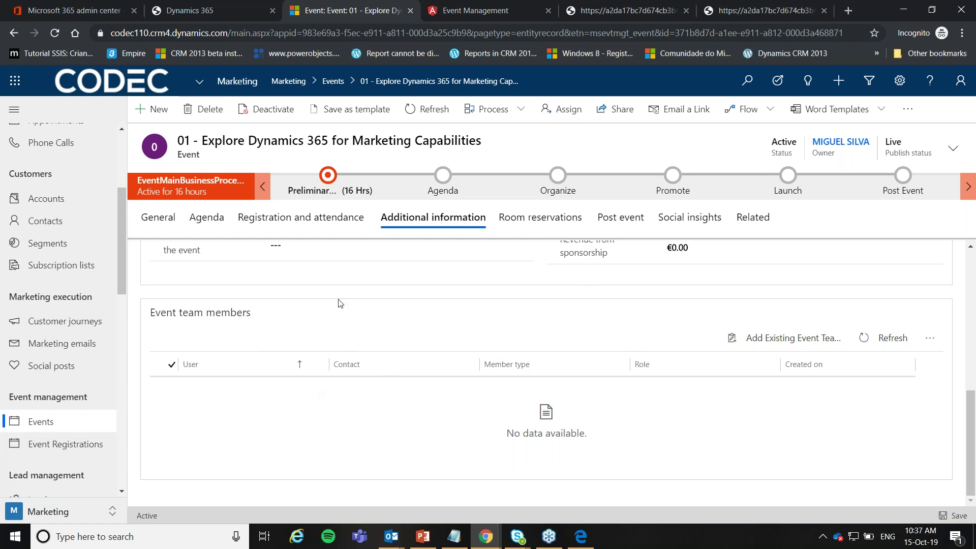
pyautogui.scroll(3, 382, 331)
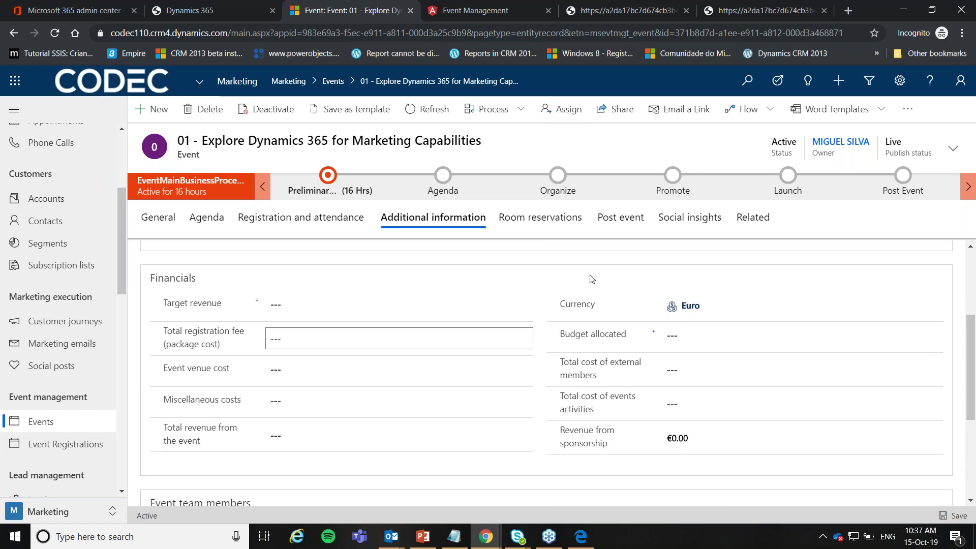
# - Open the event's room reservations and look through the hours of the weekly calendar
pyautogui.click(557, 224)
pyautogui.scroll(-2, 305, 370)
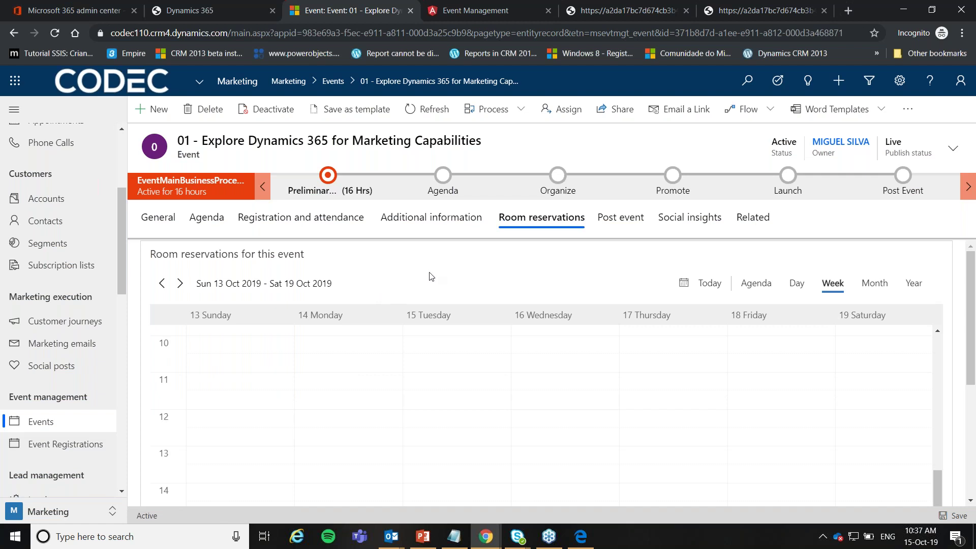
pyautogui.scroll(-8, 263, 414)
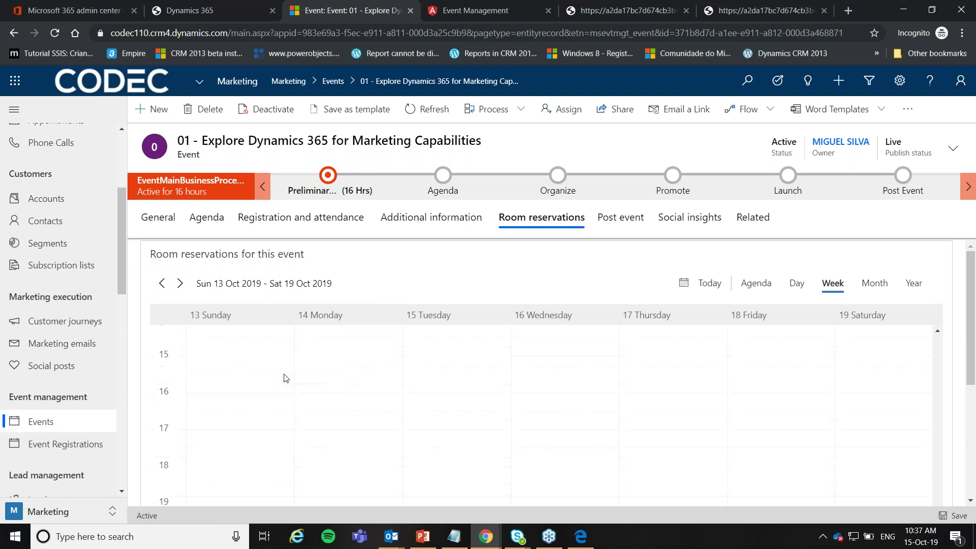
pyautogui.scroll(12, 229, 381)
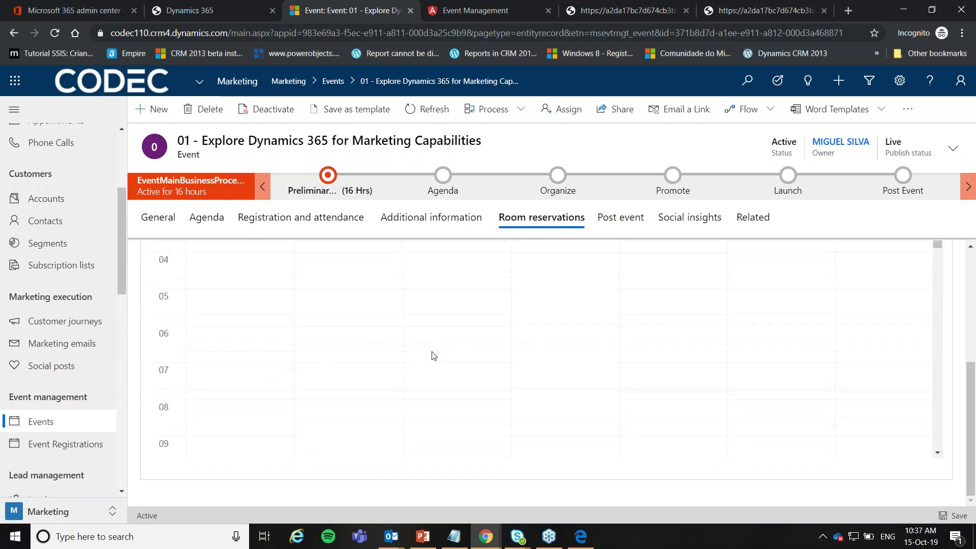
pyautogui.scroll(5, 509, 294)
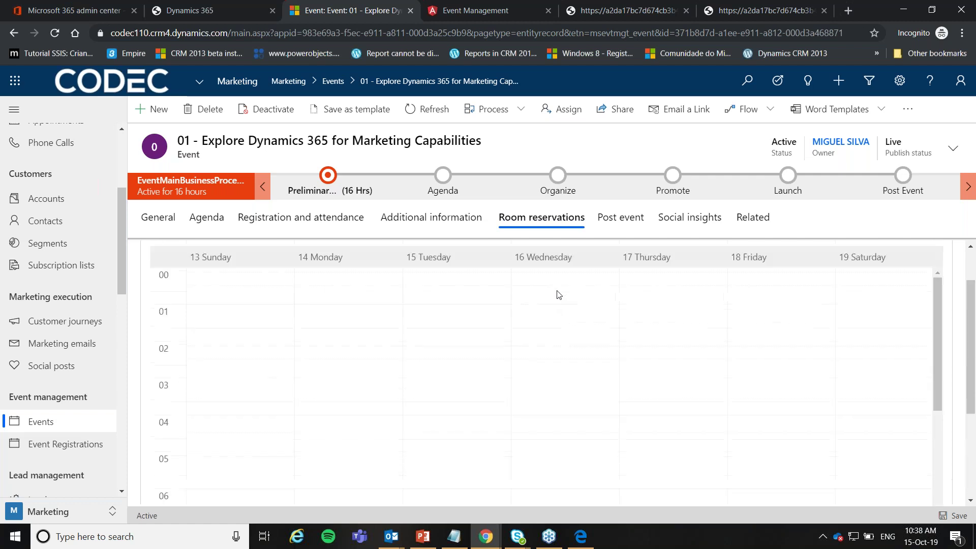
# - Open the event's post-event details and review the event surveys and survey responses sections
pyautogui.click(627, 225)
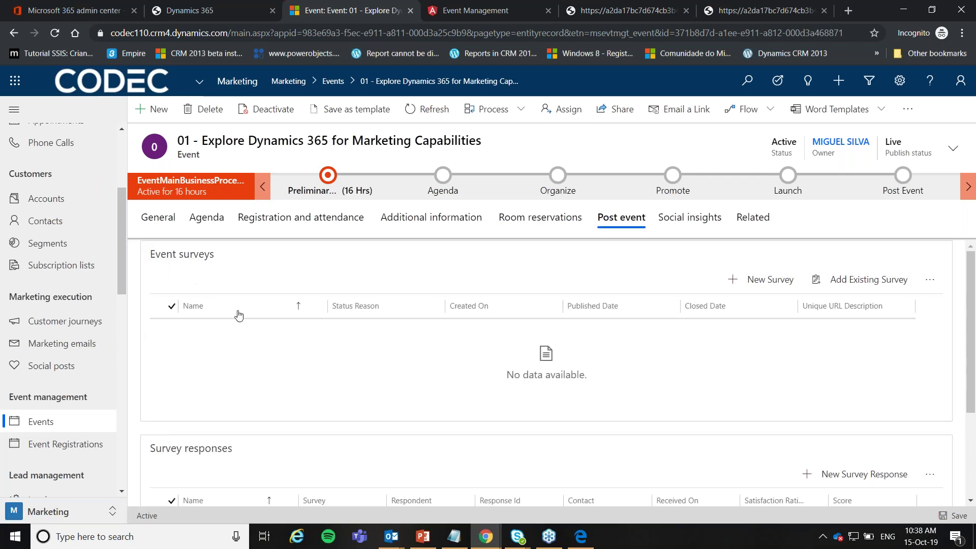
pyautogui.moveTo(209, 253); pyautogui.dragTo(250, 258)
pyautogui.click(273, 270)
pyautogui.scroll(-3, 272, 327)
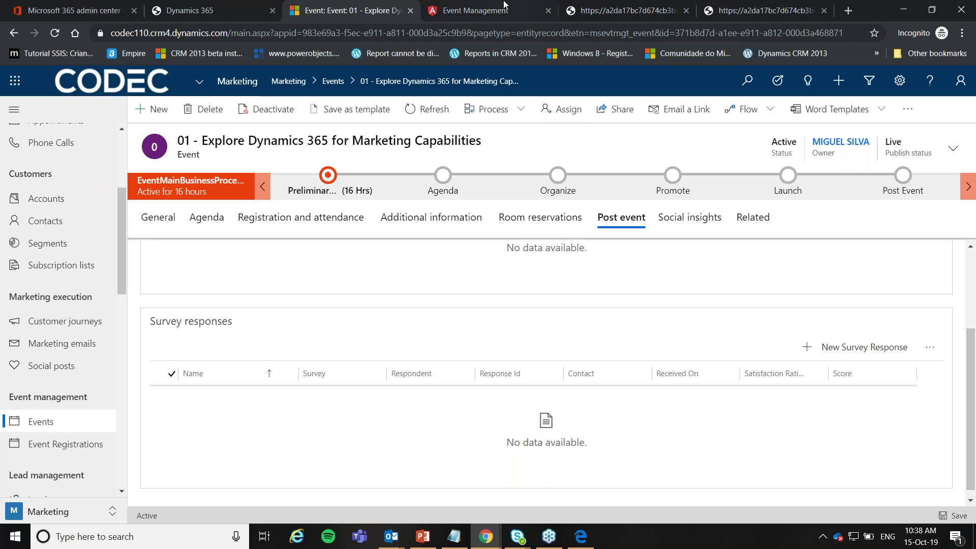
# - Switch to the event's public website, expand both sessions to show their speakers, and check the available session tracks
pyautogui.click(468, 7)
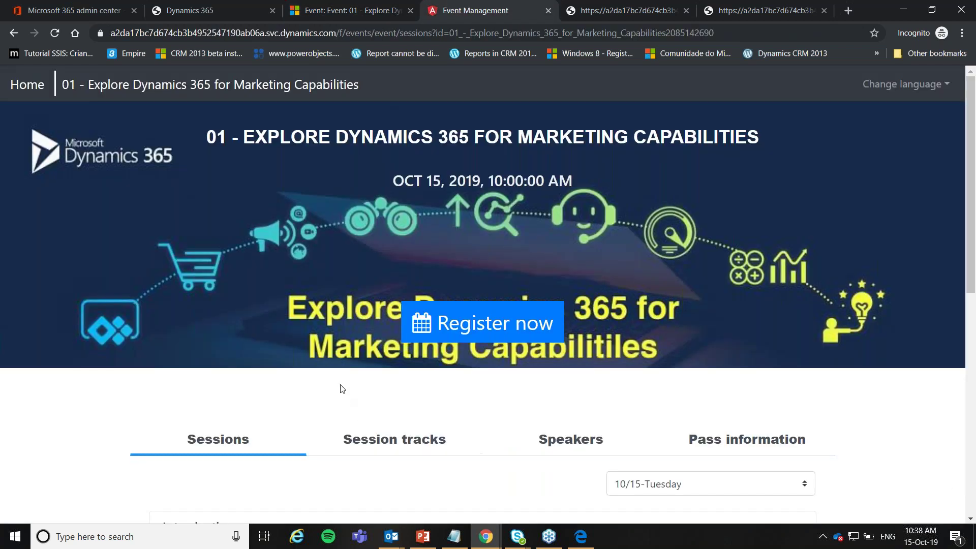
pyautogui.scroll(-2, 482, 277)
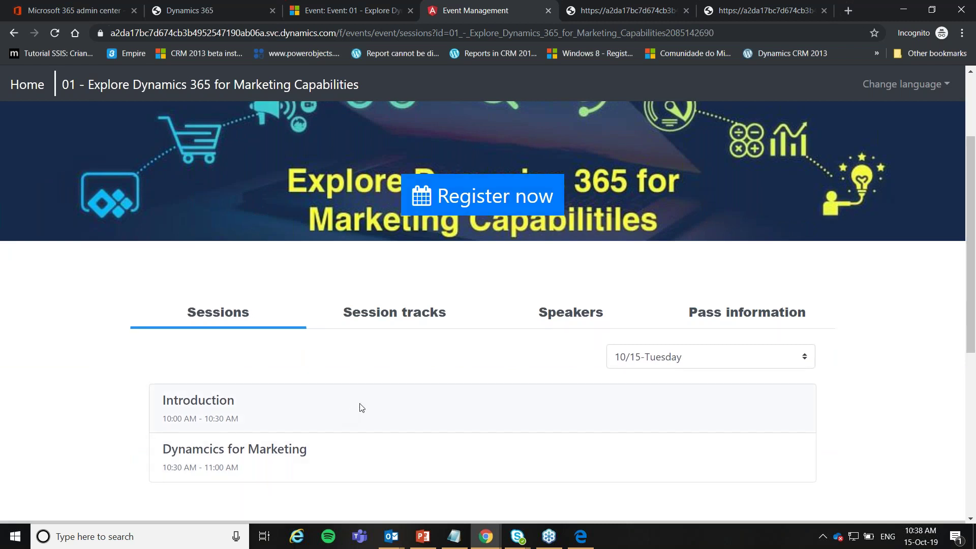
pyautogui.scroll(-1, 176, 351)
pyautogui.click(246, 343)
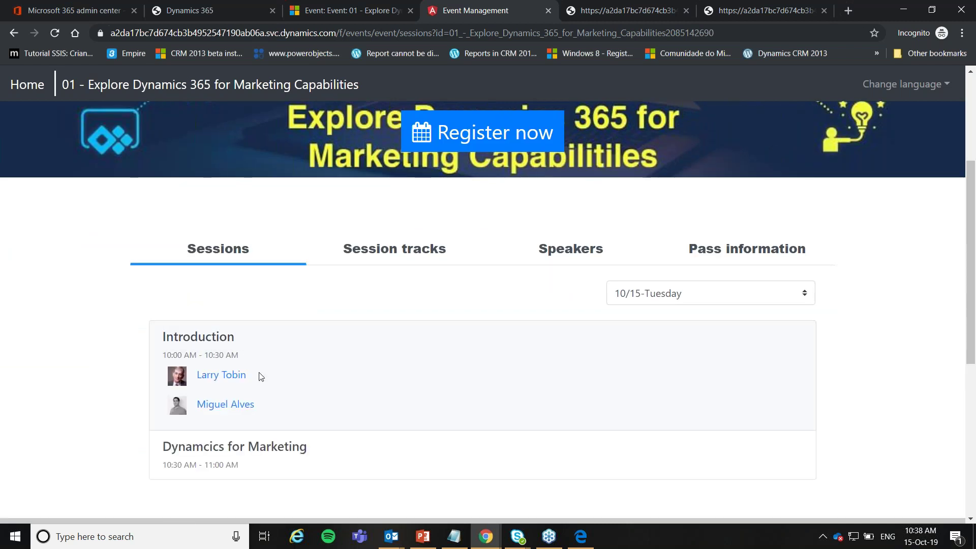
pyautogui.scroll(-1, 325, 425)
pyautogui.click(306, 387)
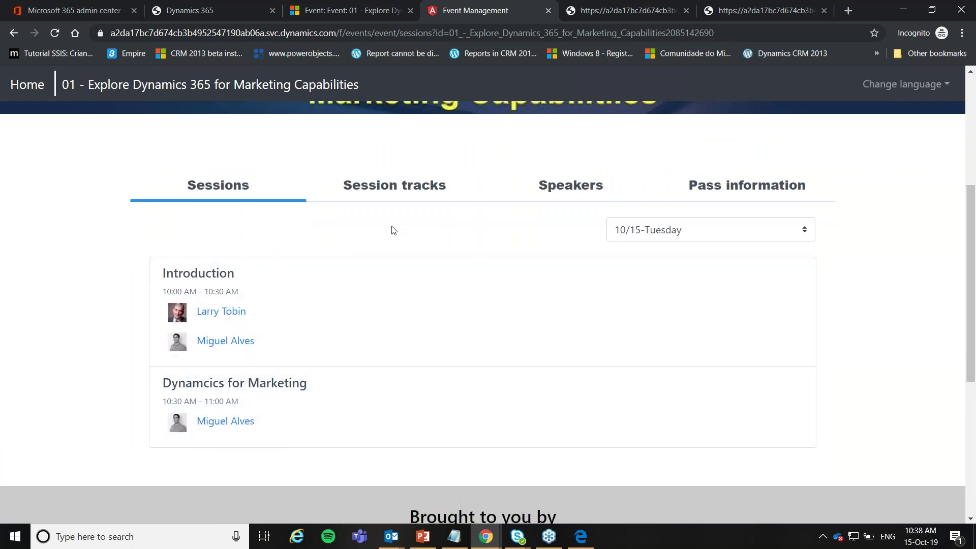
pyautogui.click(414, 197)
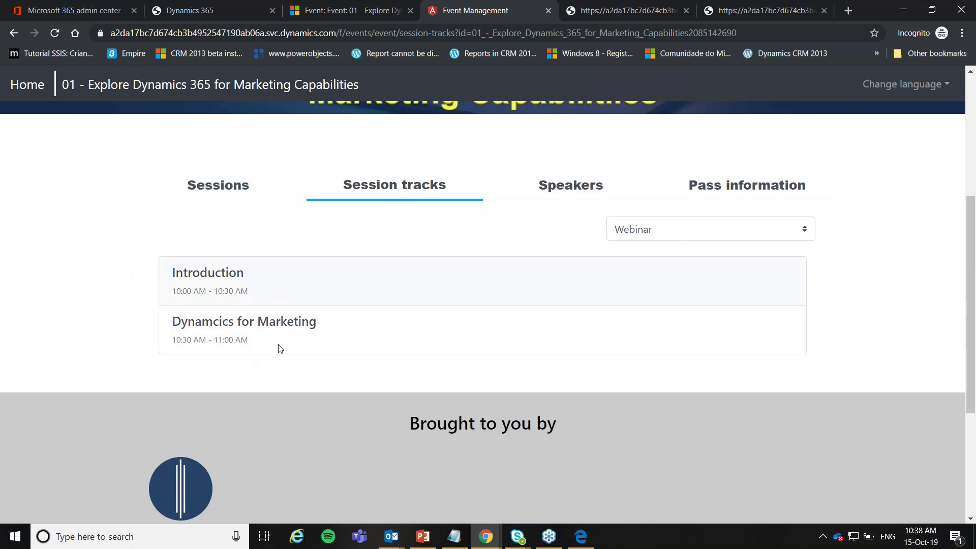
pyautogui.click(721, 229)
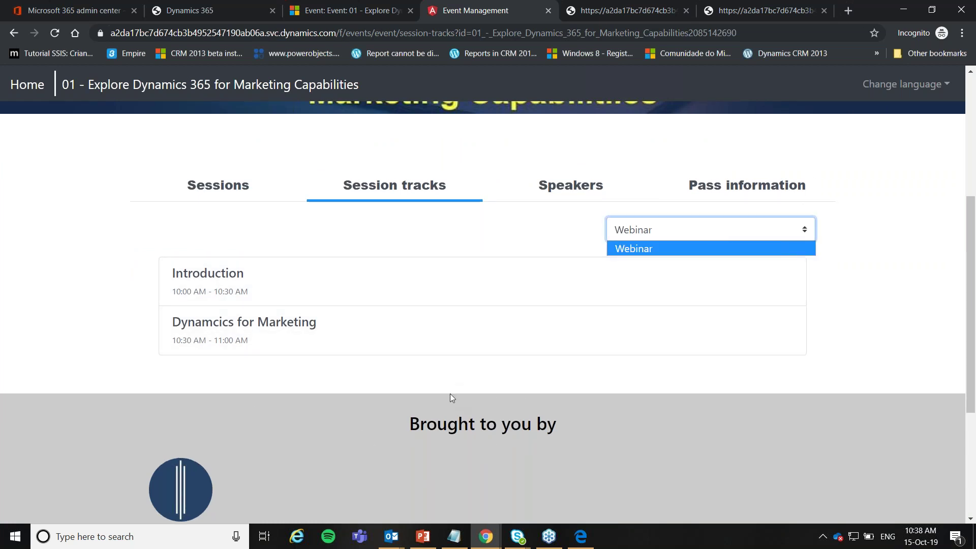
# - Open the event website's speakers and view both speakers' profiles, biographies and sessions
pyautogui.click(572, 186)
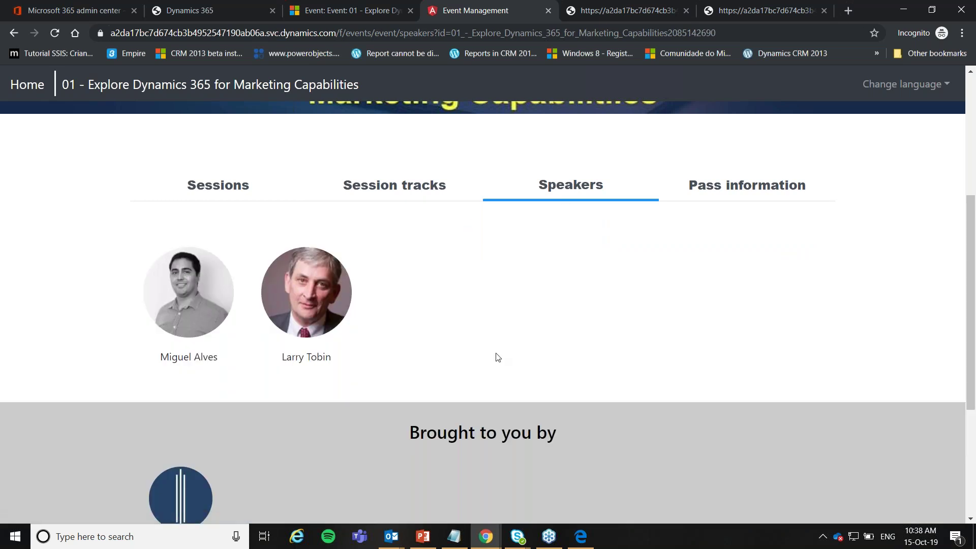
pyautogui.click(190, 298)
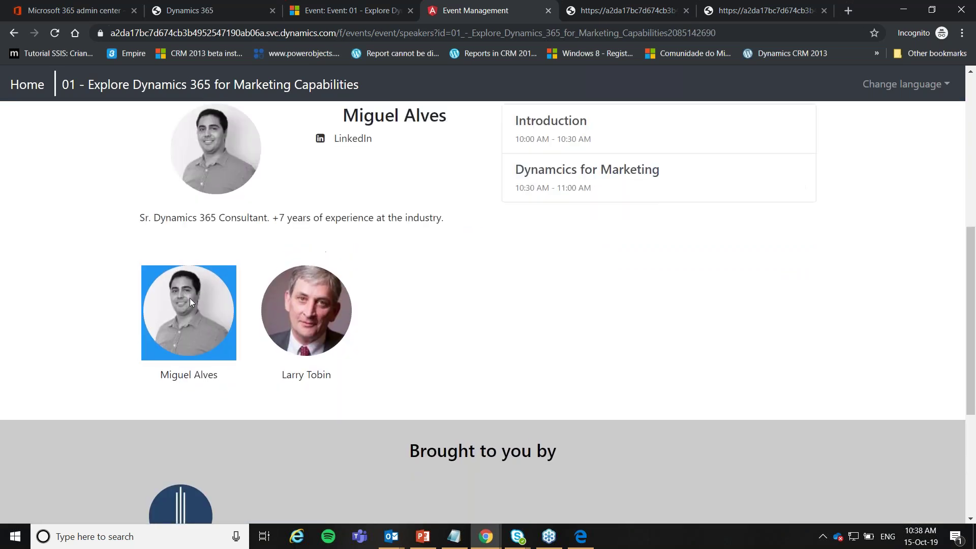
pyautogui.click(306, 303)
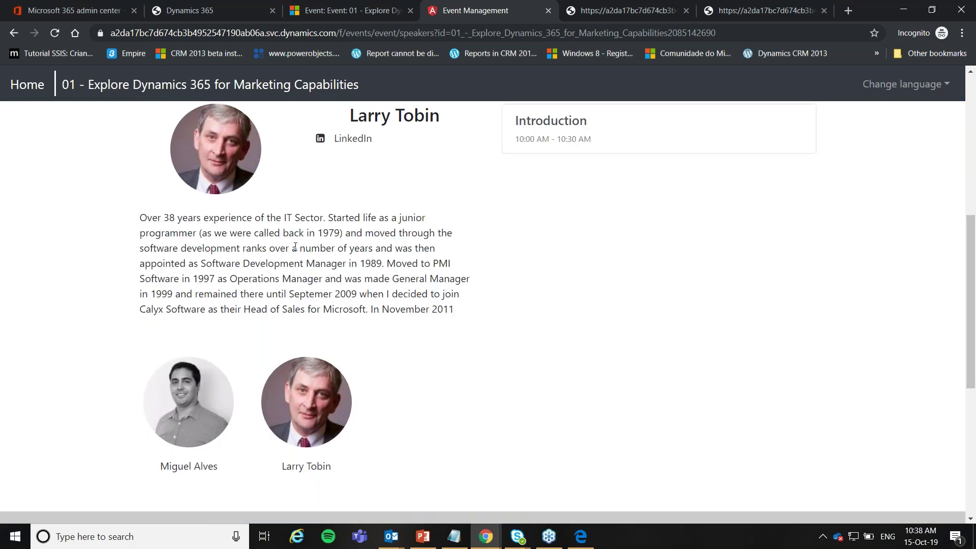
pyautogui.scroll(2, 374, 295)
pyautogui.scroll(-2, 625, 249)
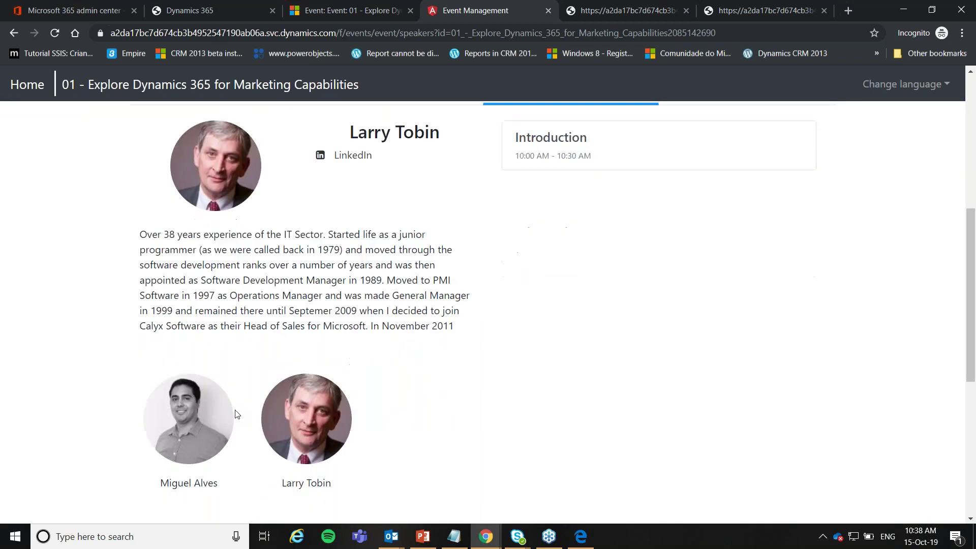
pyautogui.click(188, 414)
pyautogui.scroll(3, 526, 340)
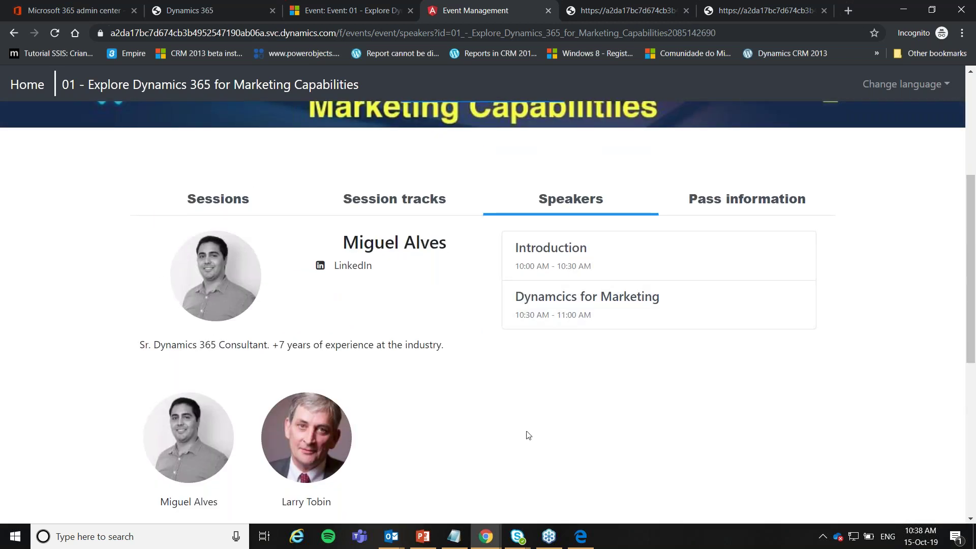
# - Open the event website's pass information and check the selectable passes, keeping Golden Ticket (€100) selected
pyautogui.click(762, 199)
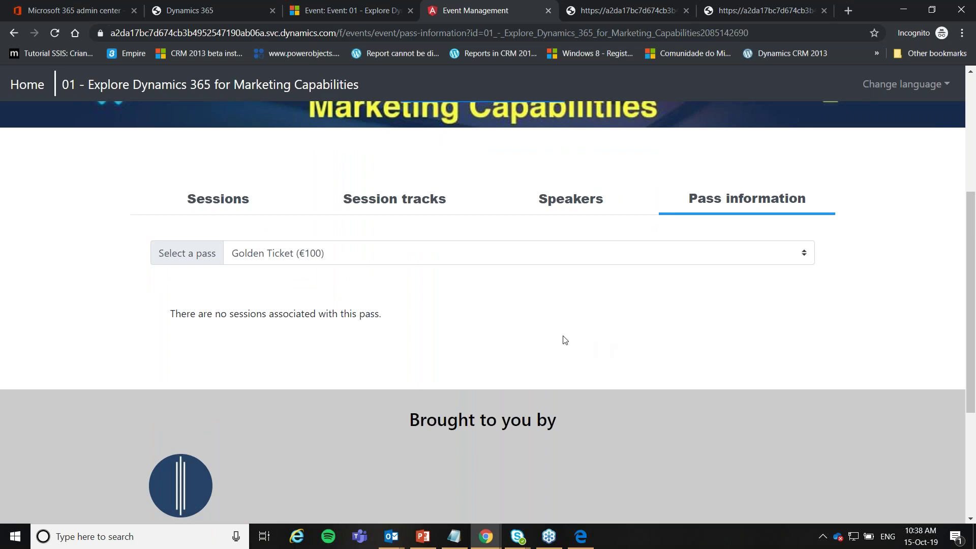
pyautogui.click(390, 258)
pyautogui.click(351, 288)
pyautogui.click(339, 263)
pyautogui.click(324, 278)
pyautogui.scroll(2, 318, 346)
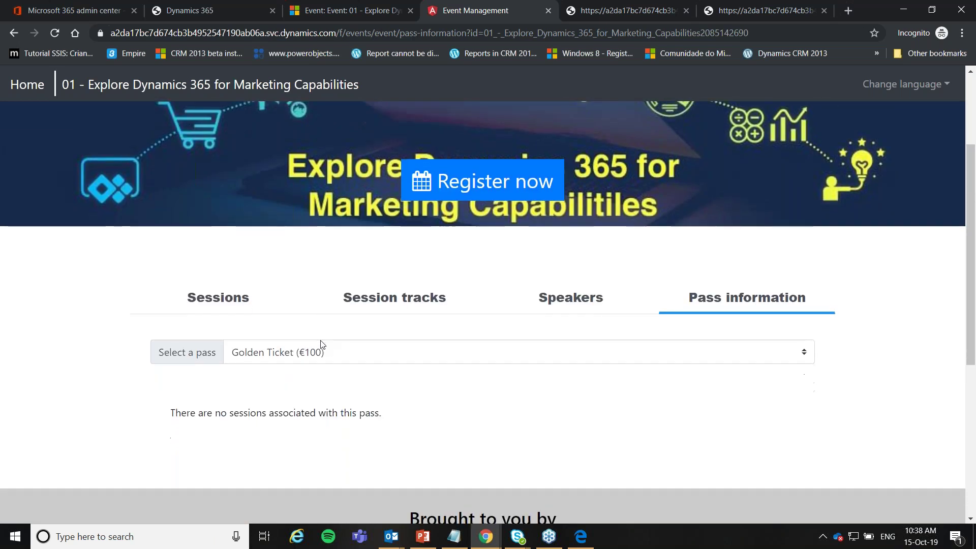
# - View the sponsor section of the event website and highlight the Codec sponsor logo and name
pyautogui.scroll(-3, 358, 228)
pyautogui.scroll(-1, 389, 334)
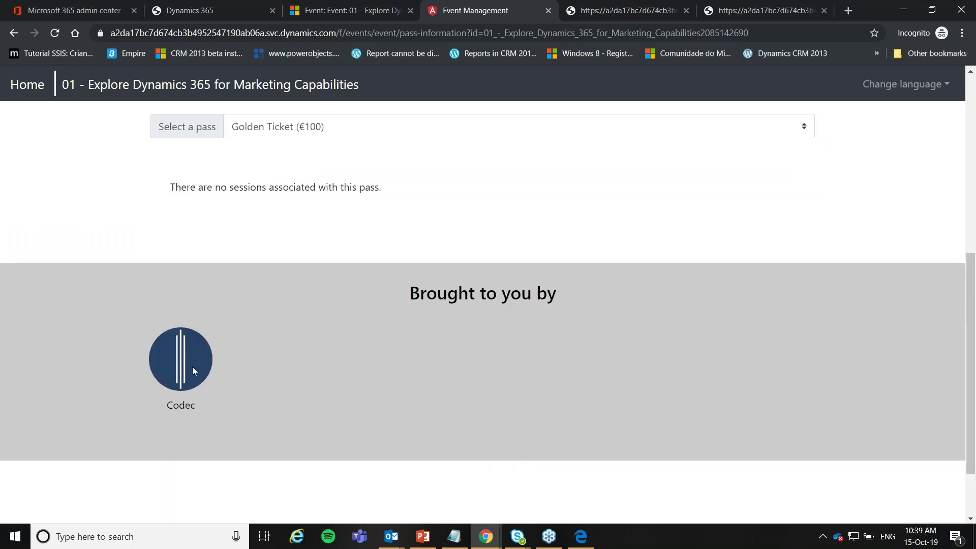
pyautogui.moveTo(142, 370); pyautogui.dragTo(313, 390)
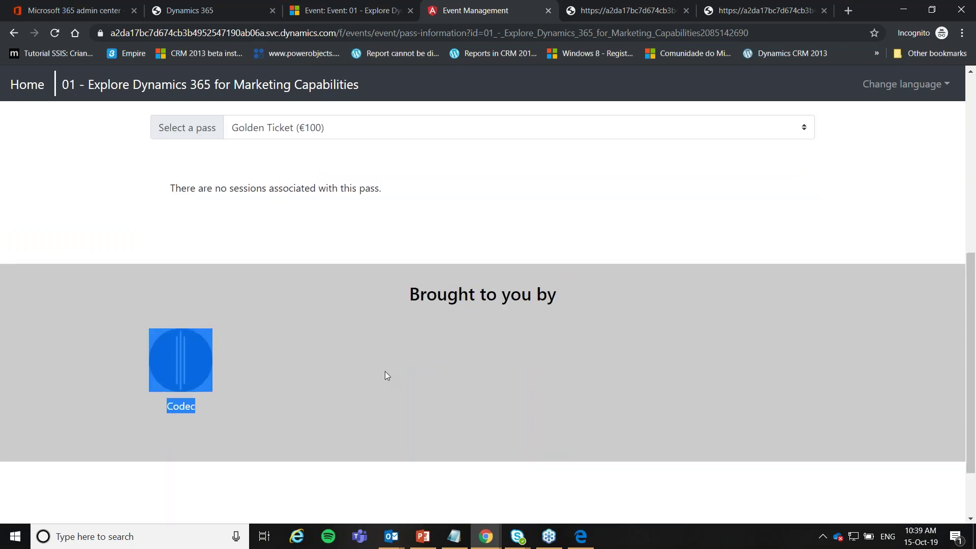
# - Open the event registration form and fill in the attendee's first name, last name and email, with the Golden Ticket (€100) pass selected
pyautogui.scroll(4, 386, 374)
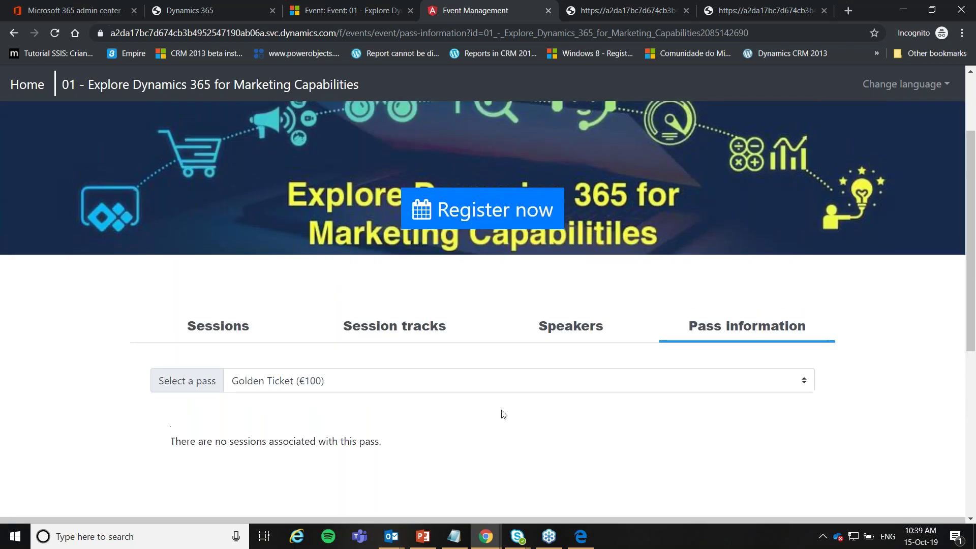
pyautogui.click(495, 212)
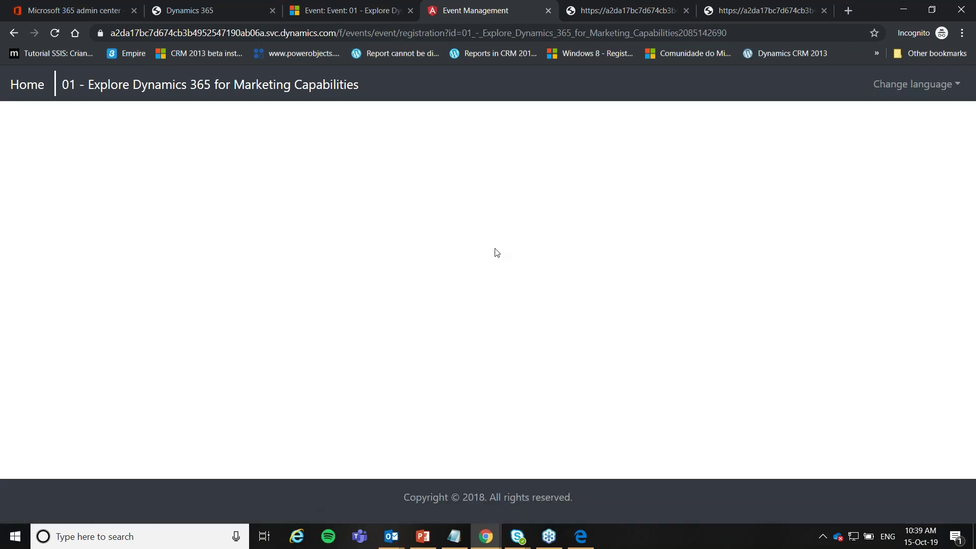
pyautogui.click(362, 229)
pyautogui.click(280, 270)
pyautogui.click(316, 261)
pyautogui.click(338, 224)
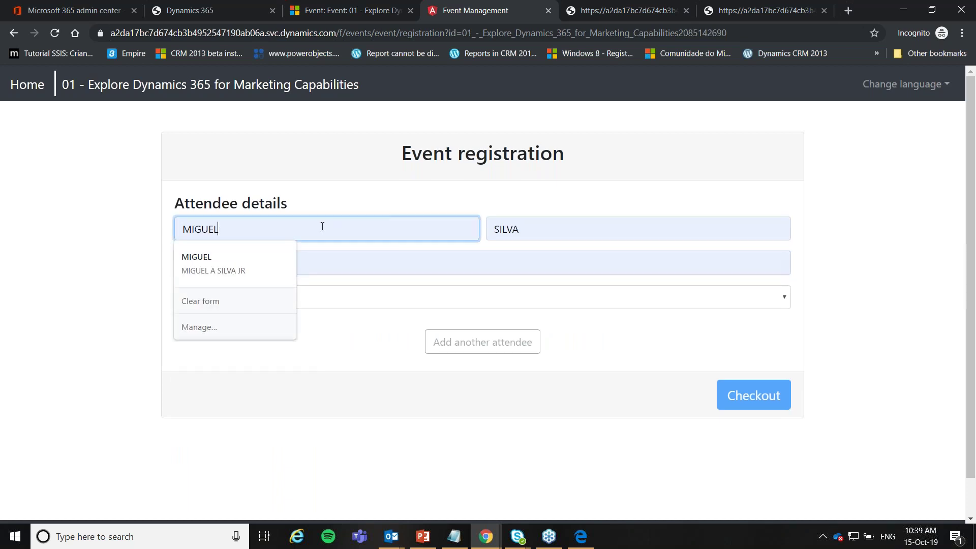
pyautogui.click(642, 225)
pyautogui.click(371, 262)
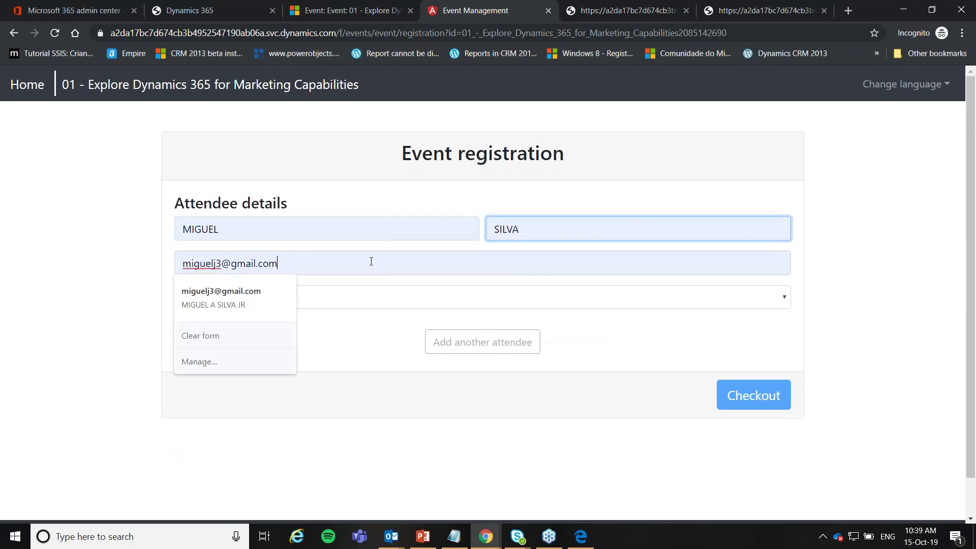
pyautogui.click(371, 298)
pyautogui.click(305, 331)
pyautogui.click(312, 368)
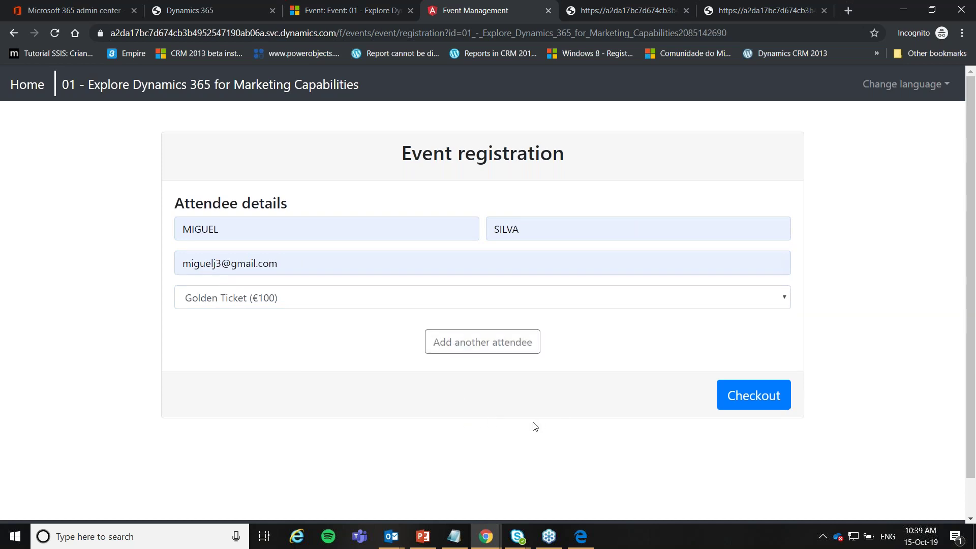
# - Check out the registration and try to emulate its payment in the demo gateway, closing the event website at the end
pyautogui.click(741, 395)
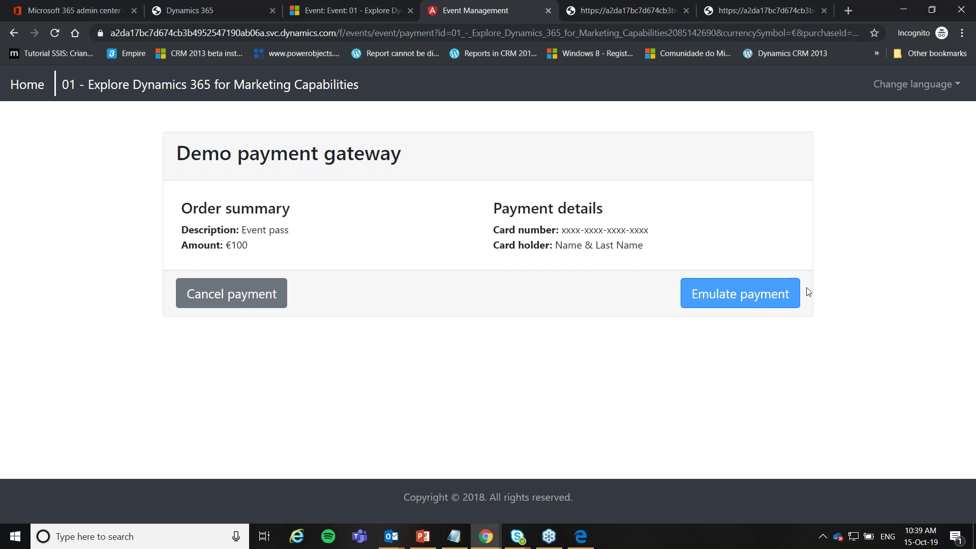
pyautogui.click(743, 296)
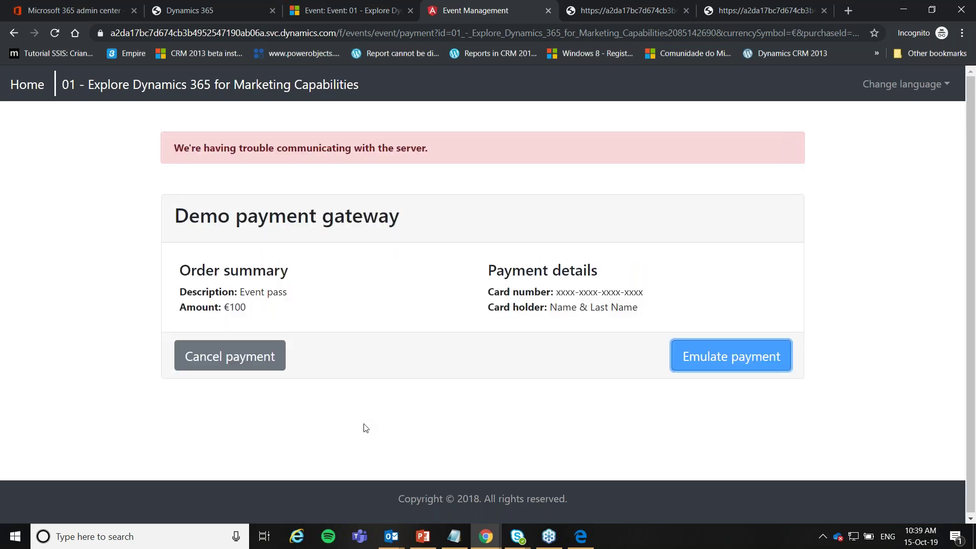
pyautogui.moveTo(484, 325); pyautogui.dragTo(539, 5)
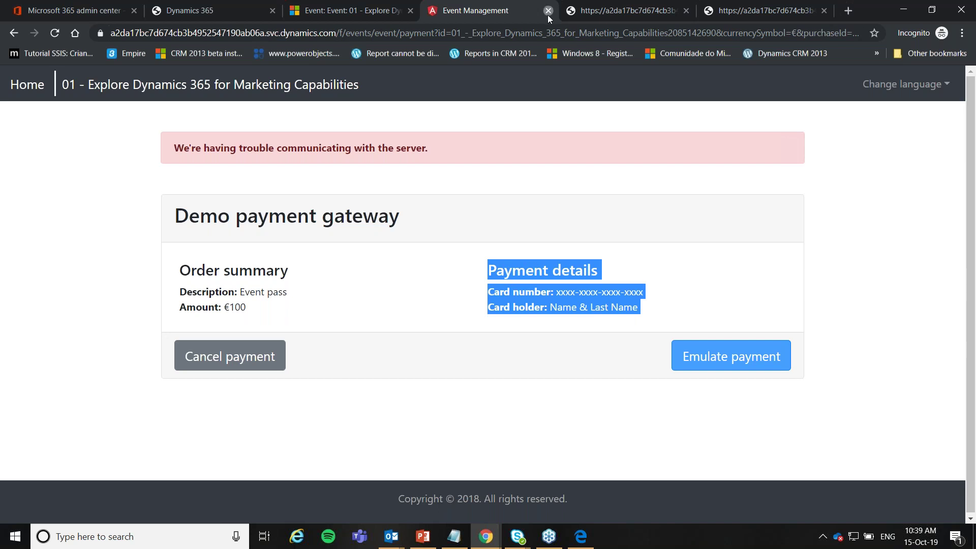
pyautogui.click(547, 14)
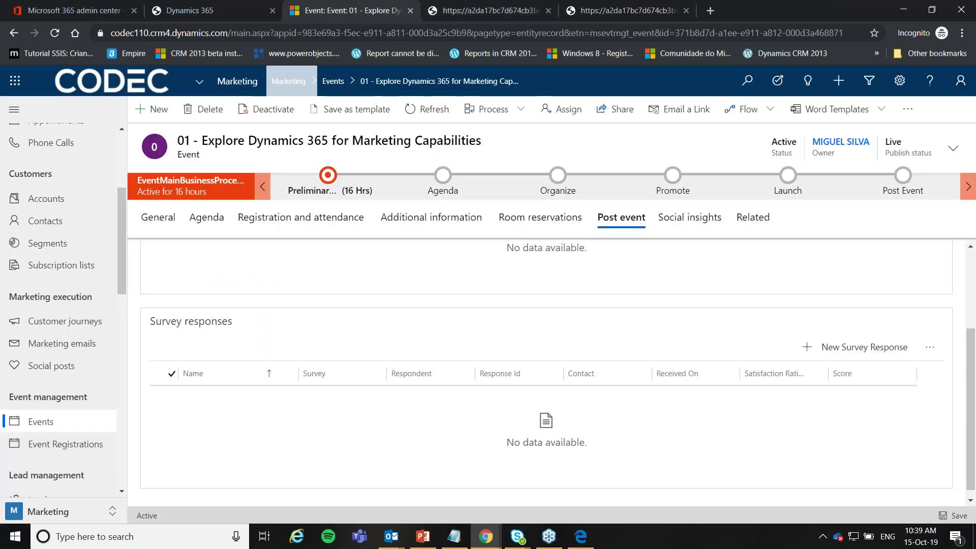
# - Go to the lead scoring models and open the Lead Scoring model
pyautogui.moveTo(119, 267); pyautogui.dragTo(127, 328)
pyautogui.click(84, 304)
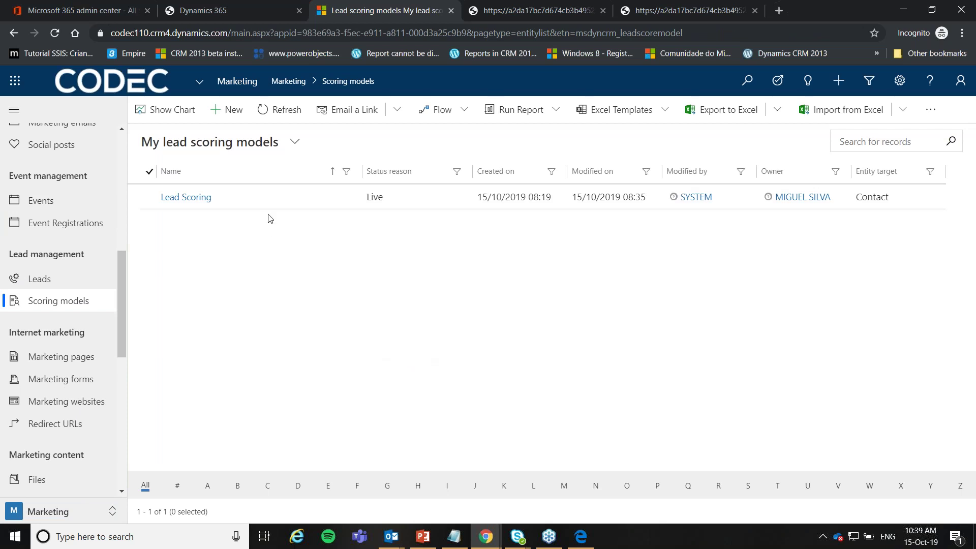
pyautogui.doubleClick(329, 196)
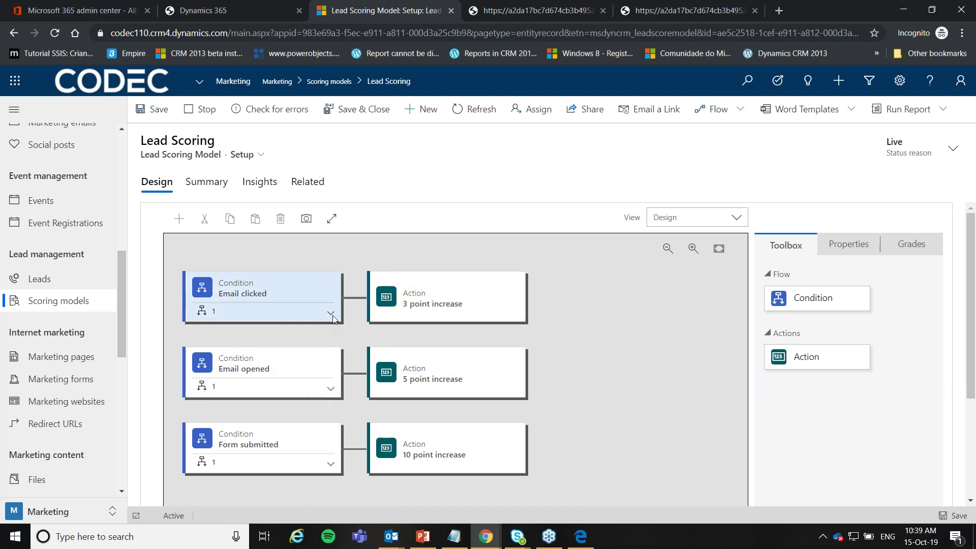
# - View the properties of the Email clicked, Email opened and Form submitted conditions and of the score action linked to each
pyautogui.click(280, 287)
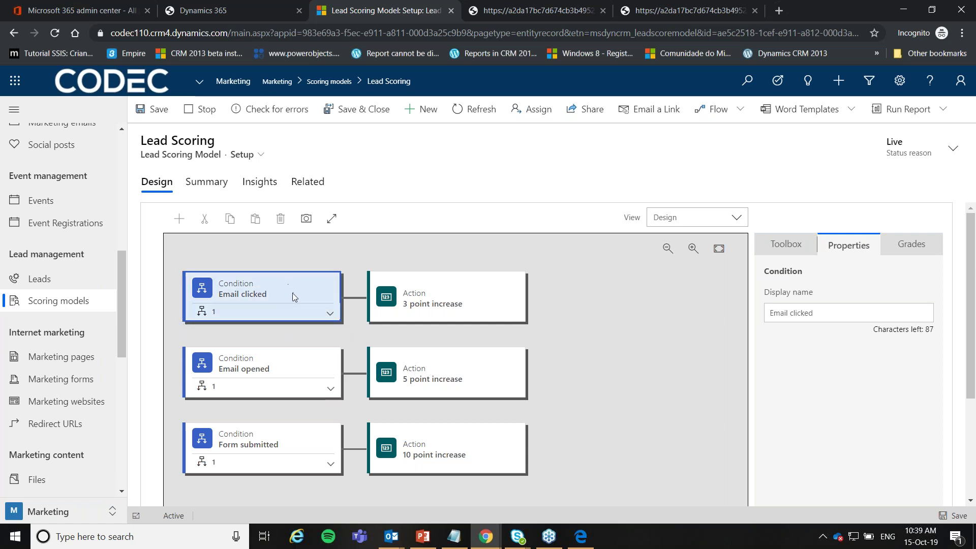
pyautogui.click(424, 319)
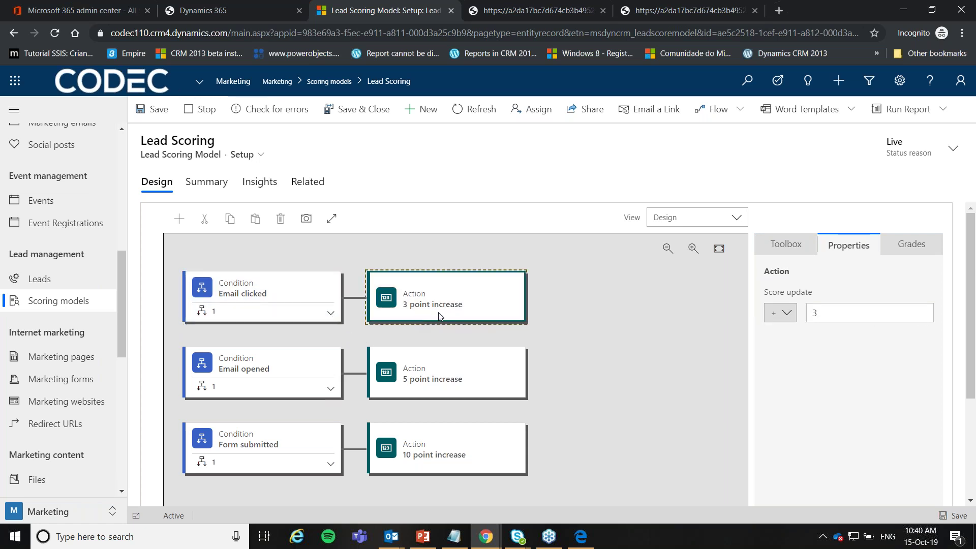
pyautogui.click(232, 380)
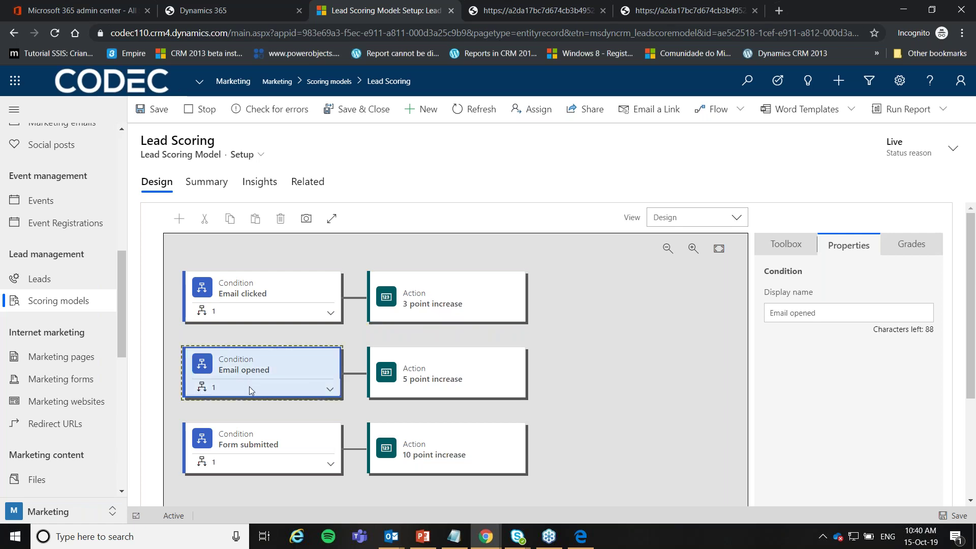
pyautogui.click(421, 383)
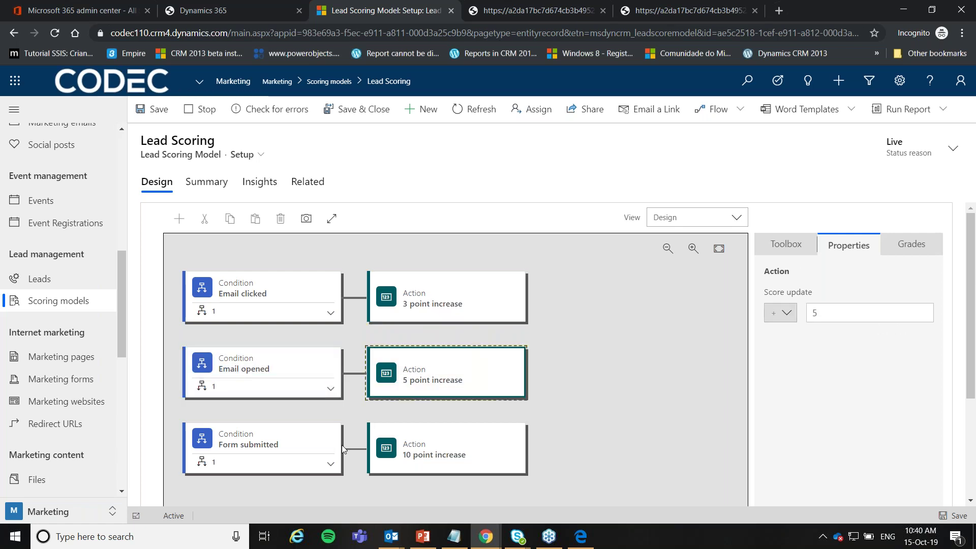
pyautogui.click(288, 456)
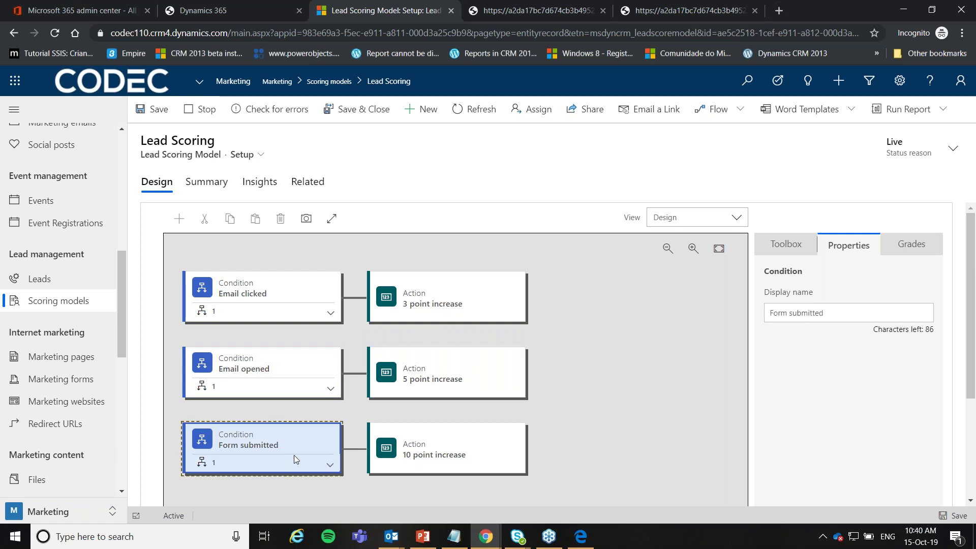
pyautogui.click(425, 445)
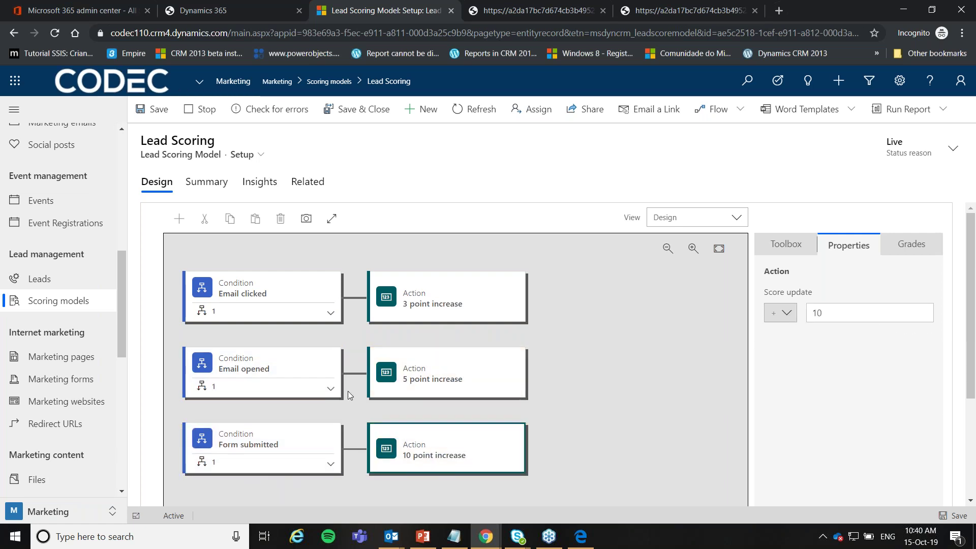
# - Expand the Email clicked condition and examine the entity, frequency and date range settings of its inner condition
pyautogui.click(330, 313)
pyautogui.click(284, 347)
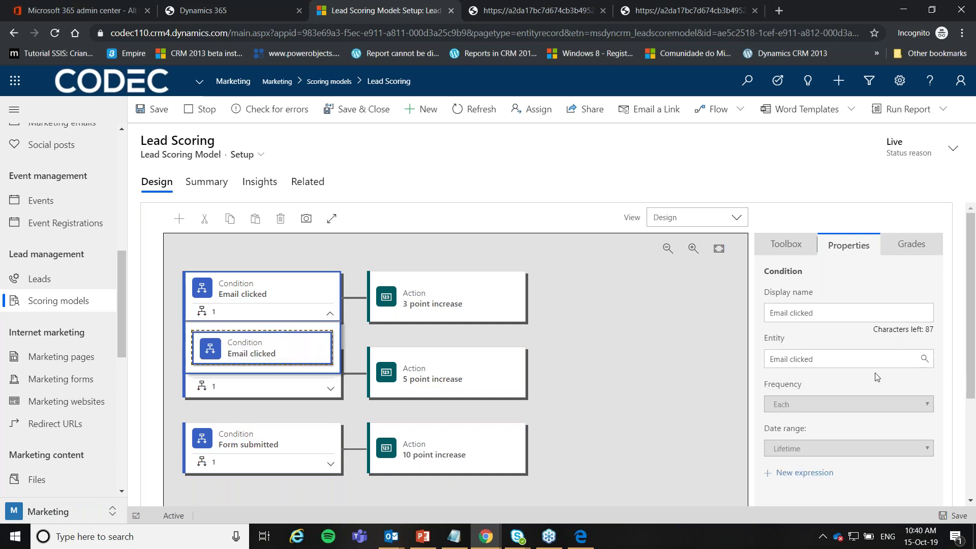
pyautogui.scroll(-1, 781, 376)
pyautogui.scroll(1, 411, 336)
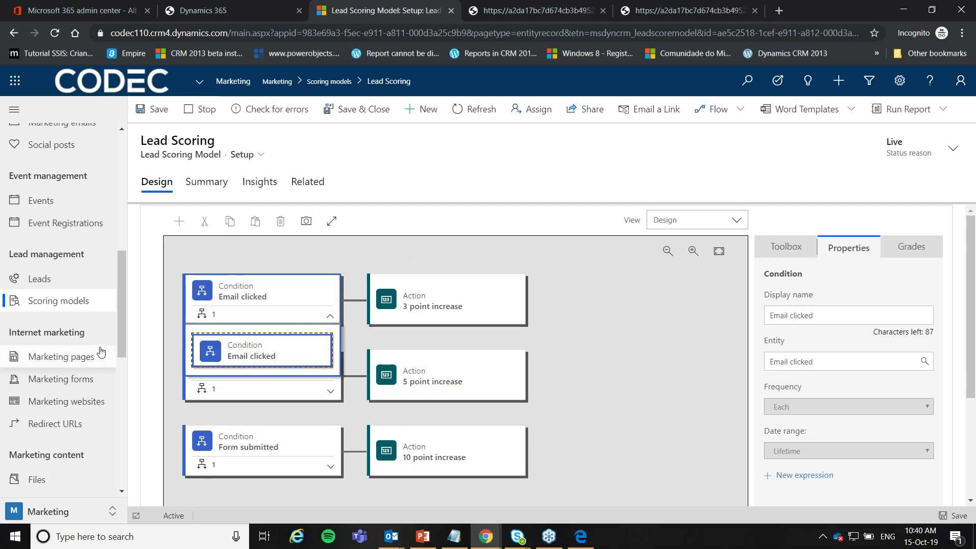
# - Open the last Contact & Lead Form lead in the All Leads list and view its Lead Scoring score record
pyautogui.moveTo(122, 331); pyautogui.dragTo(129, 307)
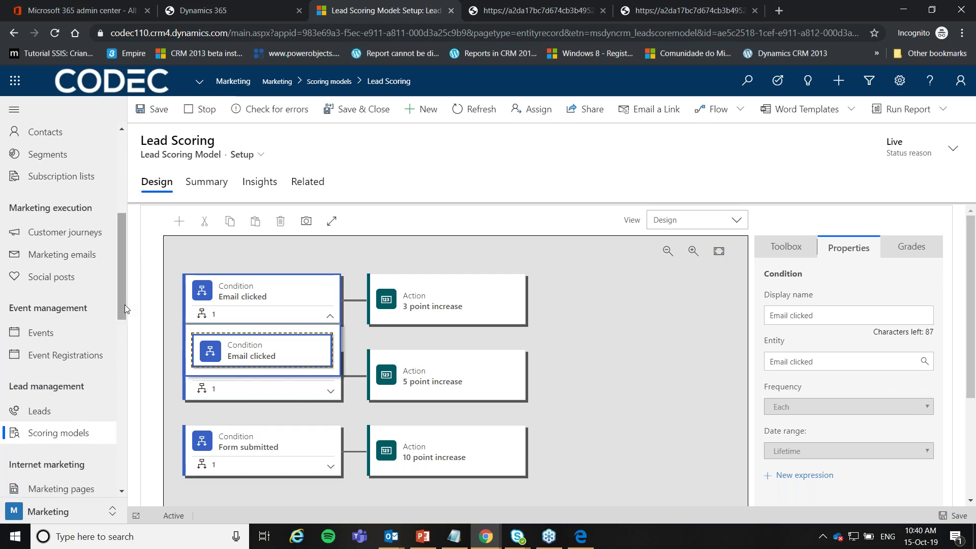
pyautogui.click(50, 416)
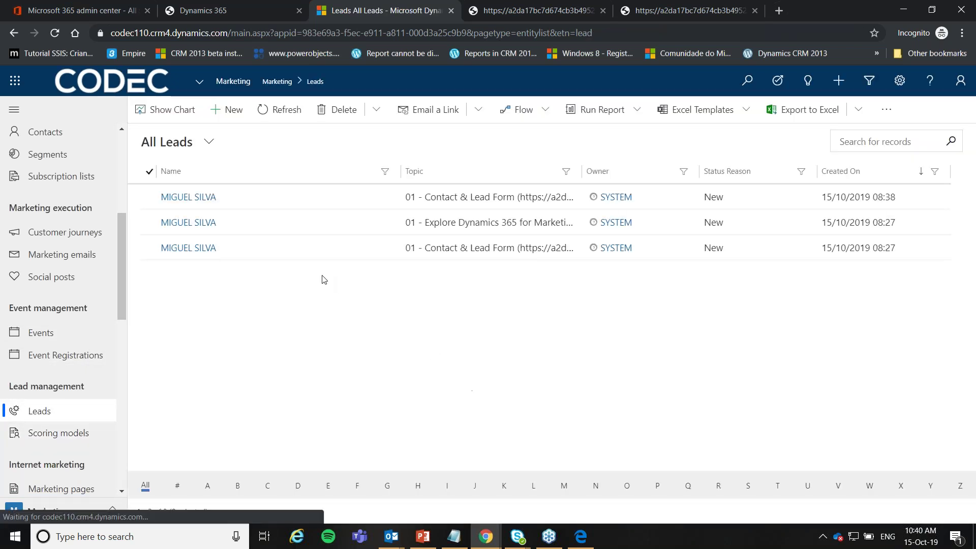
pyautogui.doubleClick(334, 250)
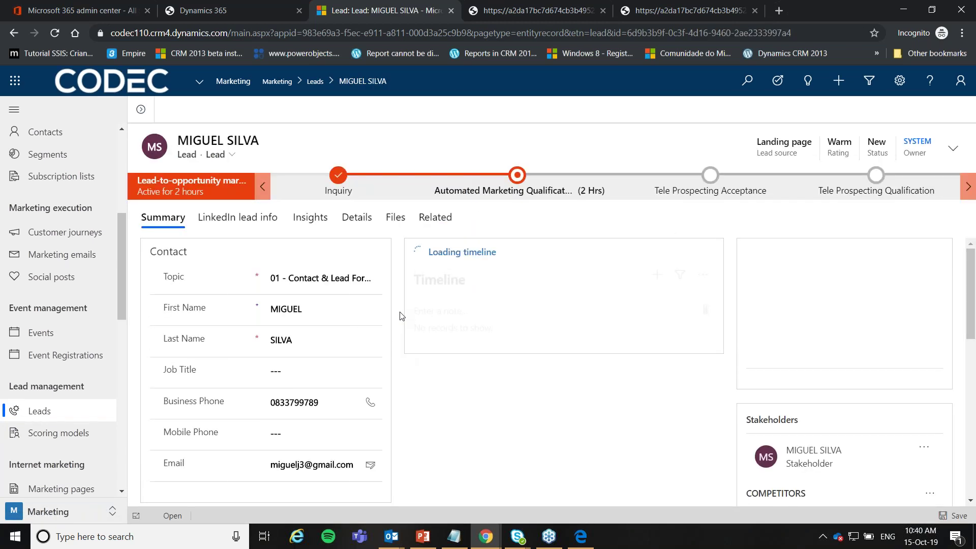
pyautogui.scroll(-3, 400, 317)
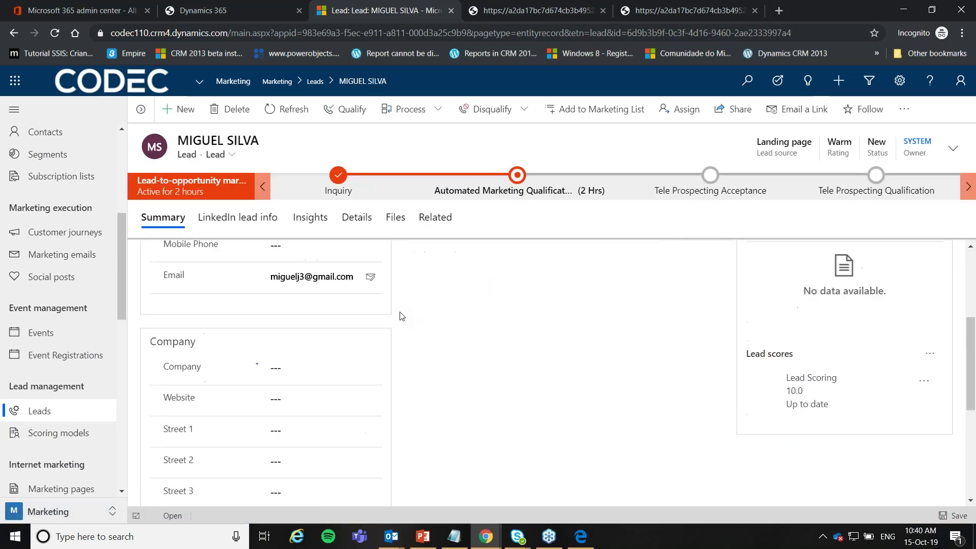
pyautogui.scroll(1, 505, 396)
pyautogui.scroll(-1, 505, 397)
pyautogui.click(786, 390)
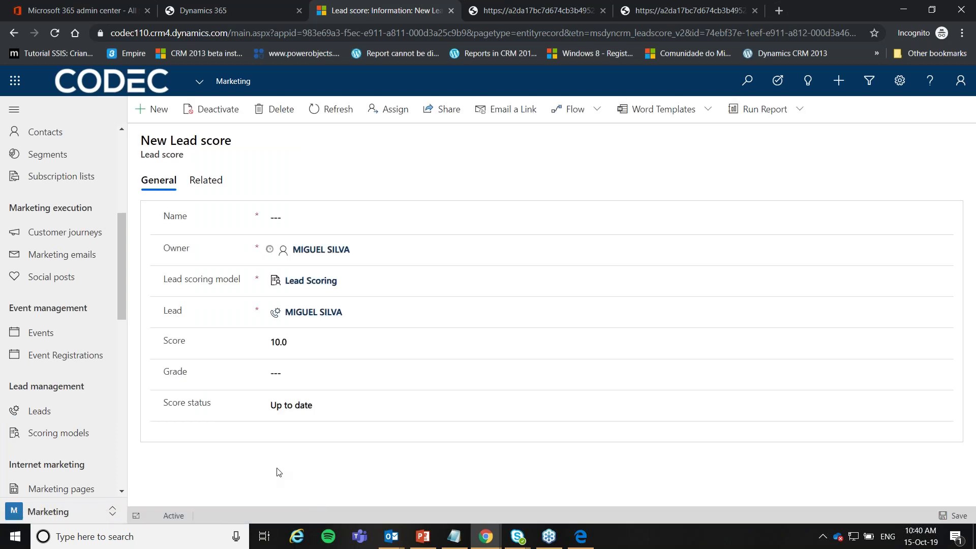
# - Return to the leads list, reopen the same Contact & Lead Form lead and check its lead scores
pyautogui.click(60, 409)
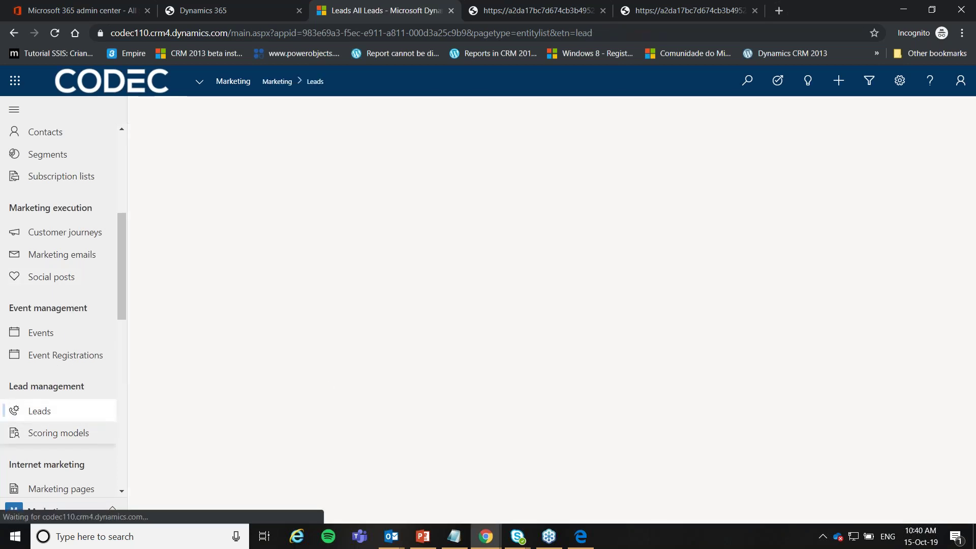
pyautogui.doubleClick(367, 251)
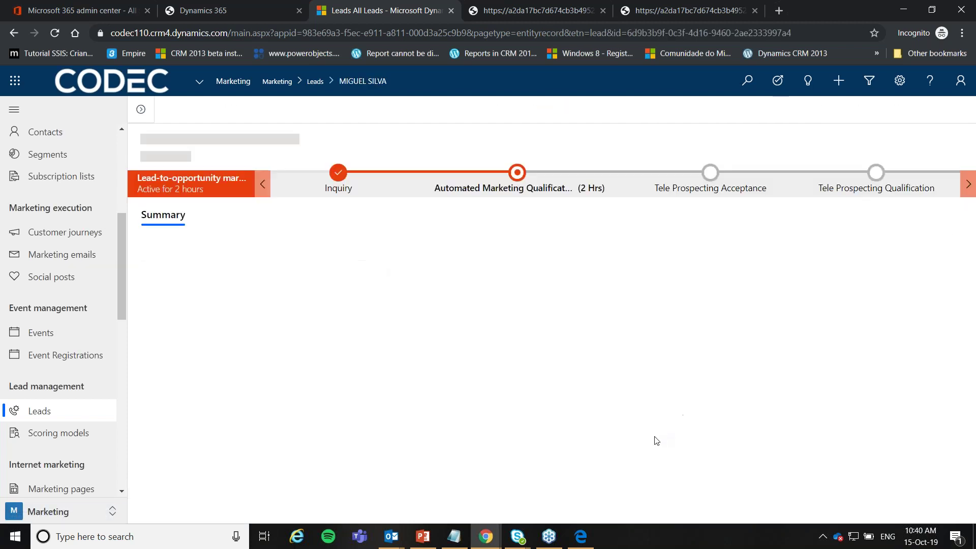
pyautogui.scroll(-2, 656, 390)
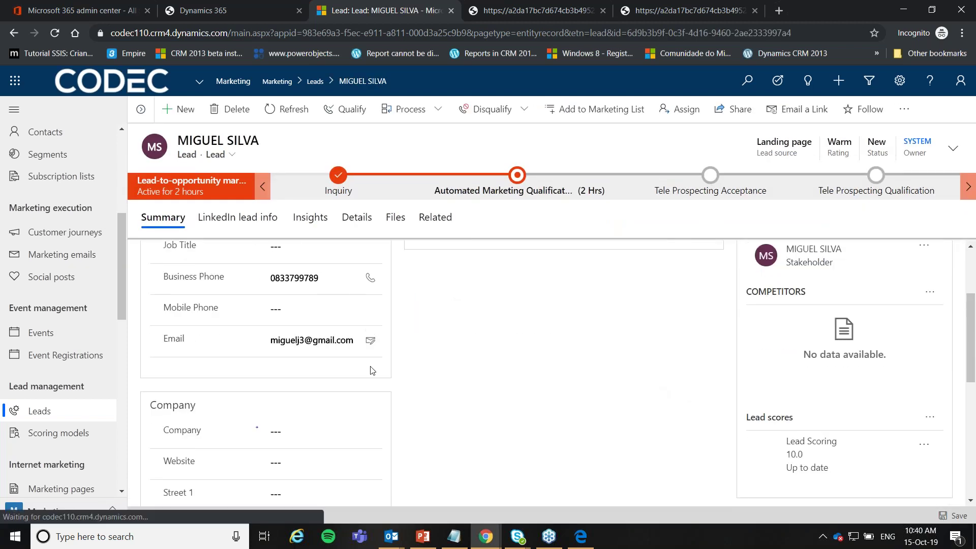
# - Check the lead scores of the Explore Dynamics 365 for Marketing event lead and of the newest Contact & Lead Form lead
pyautogui.click(73, 418)
pyautogui.doubleClick(269, 224)
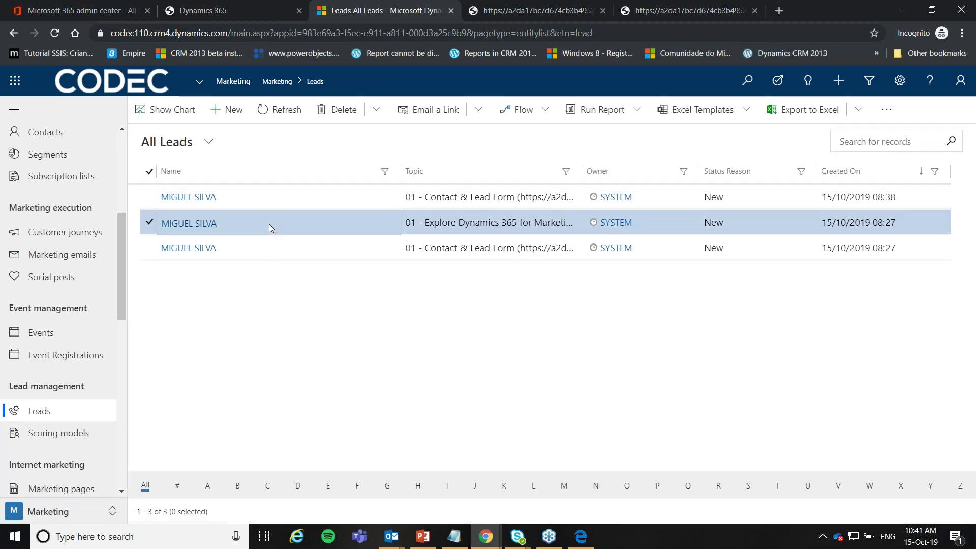
pyautogui.scroll(-3, 640, 348)
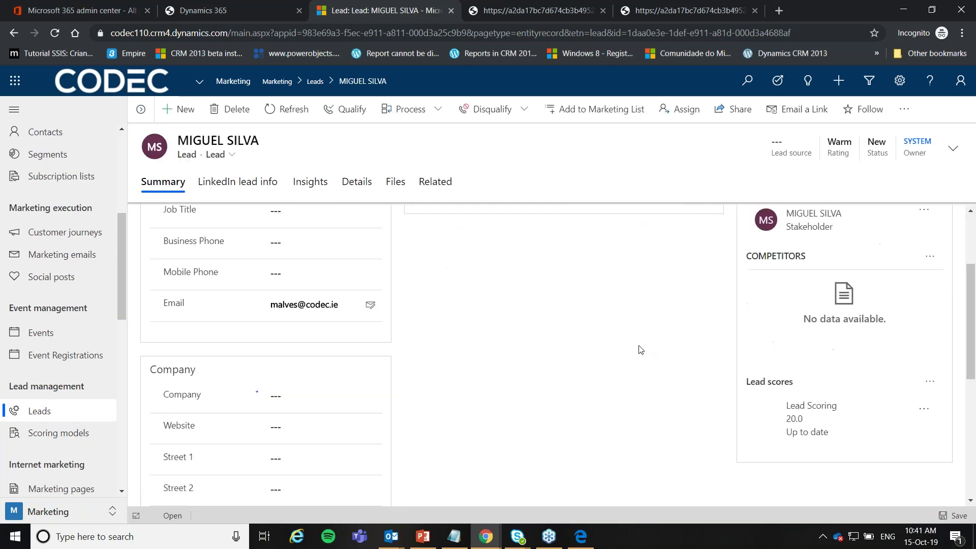
pyautogui.click(76, 414)
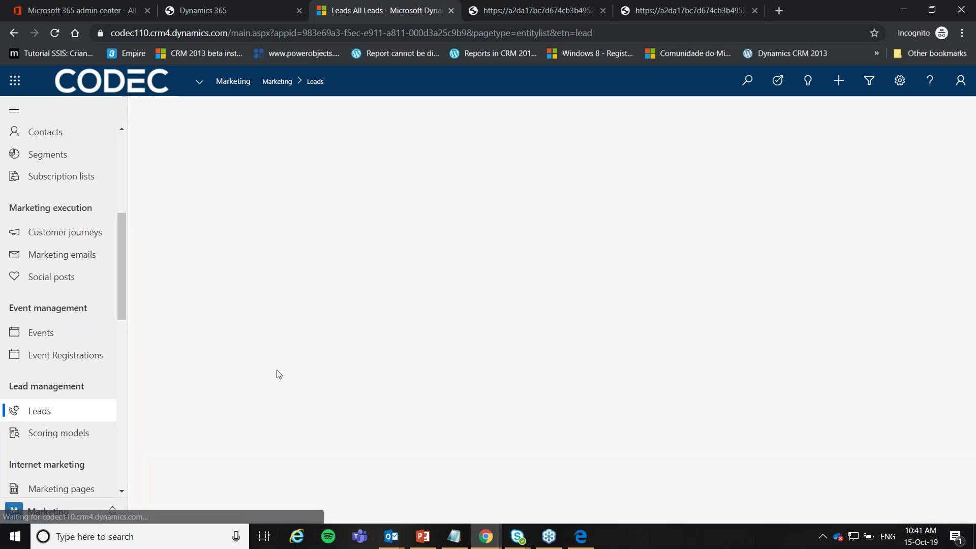
pyautogui.doubleClick(322, 194)
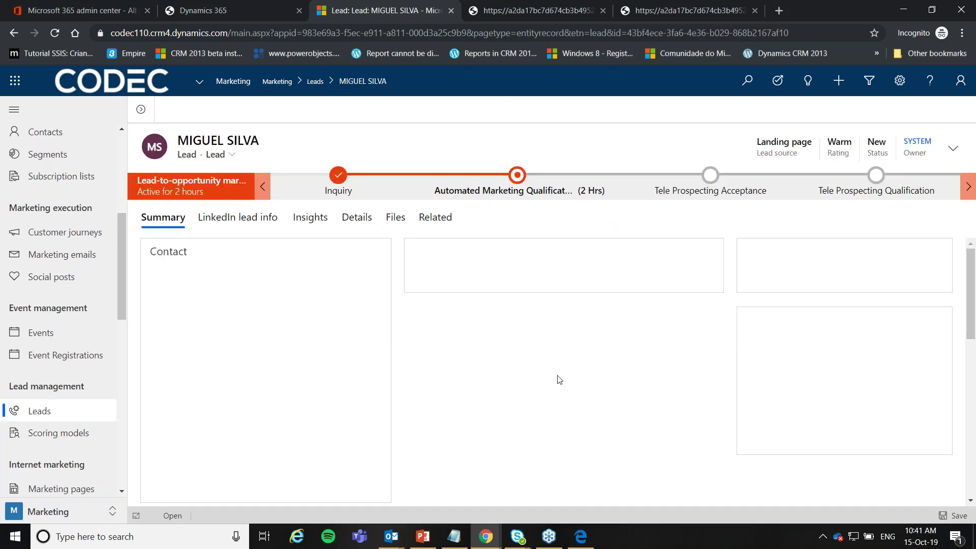
pyautogui.scroll(-3, 698, 391)
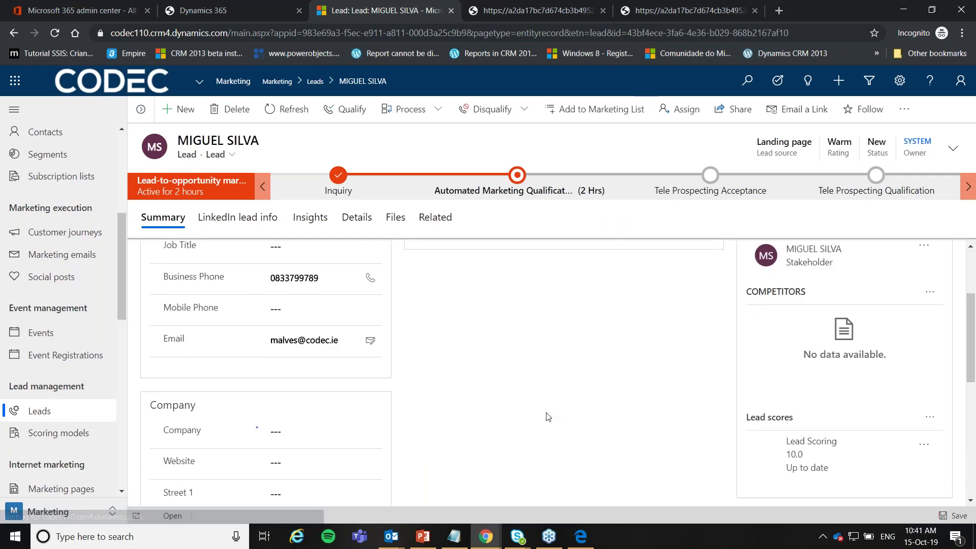
# - Open the customer journeys list and start a new journey from the Event Marketing template
pyautogui.moveTo(121, 303); pyautogui.dragTo(122, 290)
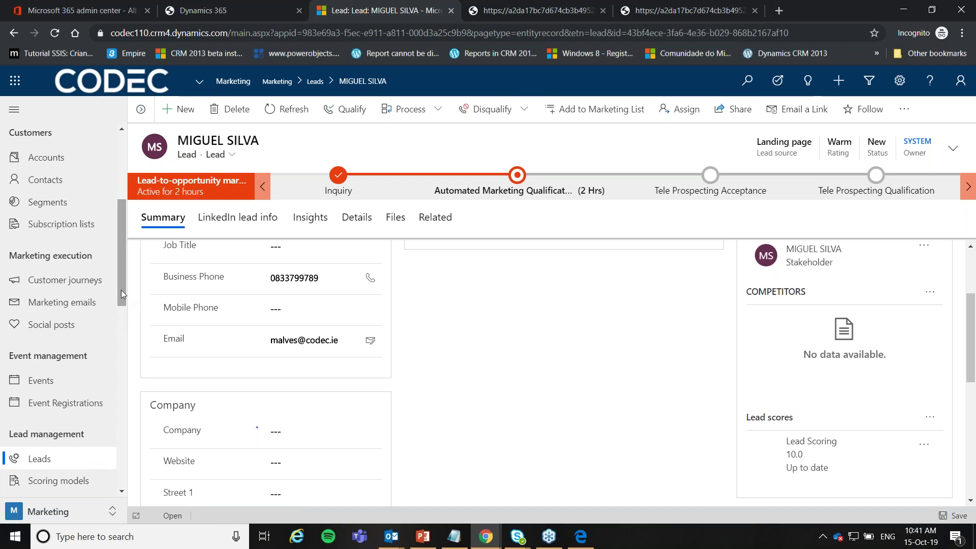
pyautogui.click(92, 284)
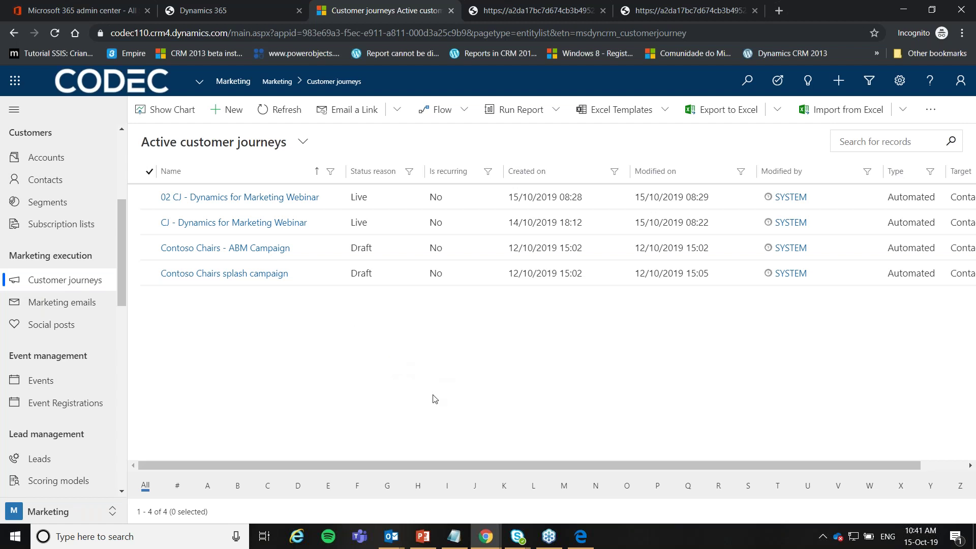
pyautogui.click(230, 110)
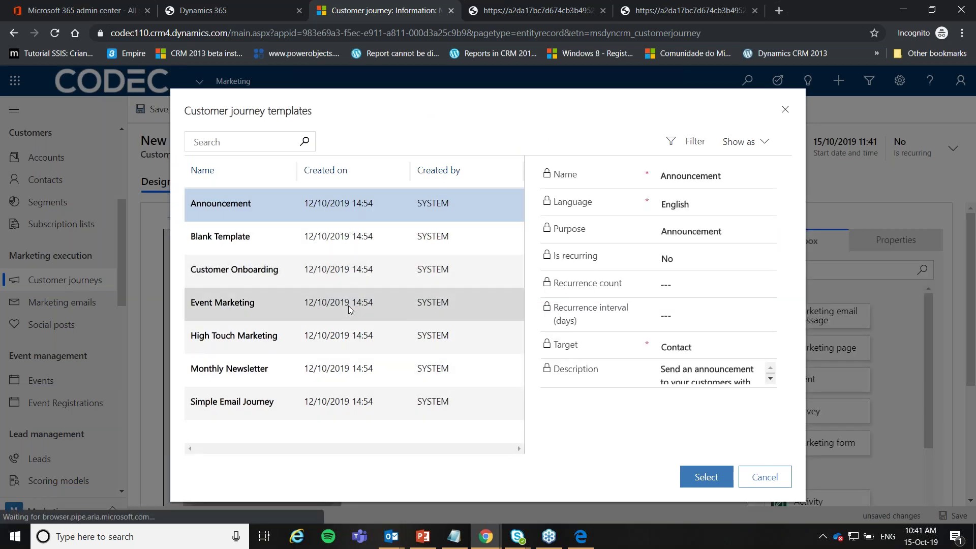
pyautogui.click(349, 310)
pyautogui.click(707, 477)
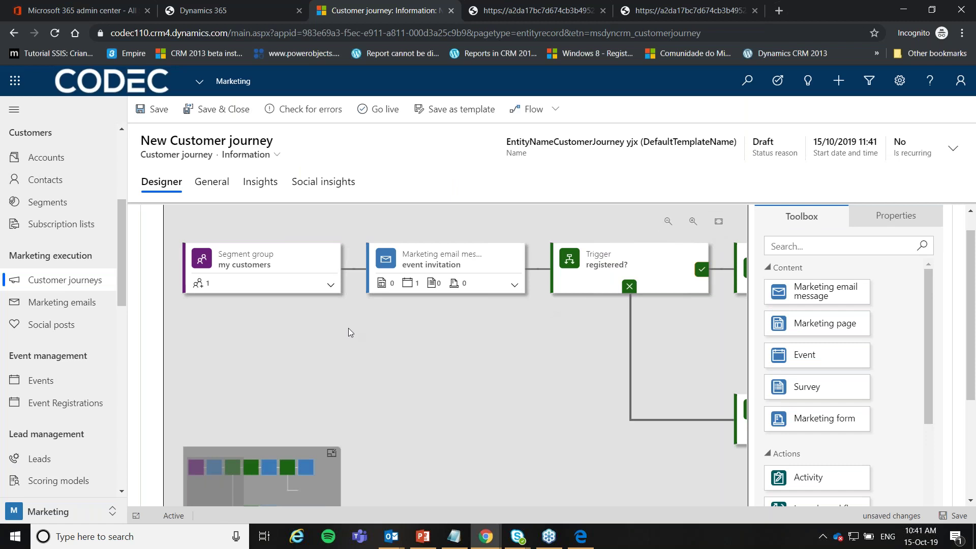
# - Show the journey designer full screen and expand the my customers segment group and the event invitation email tile to view their contents
pyautogui.scroll(1, 343, 388)
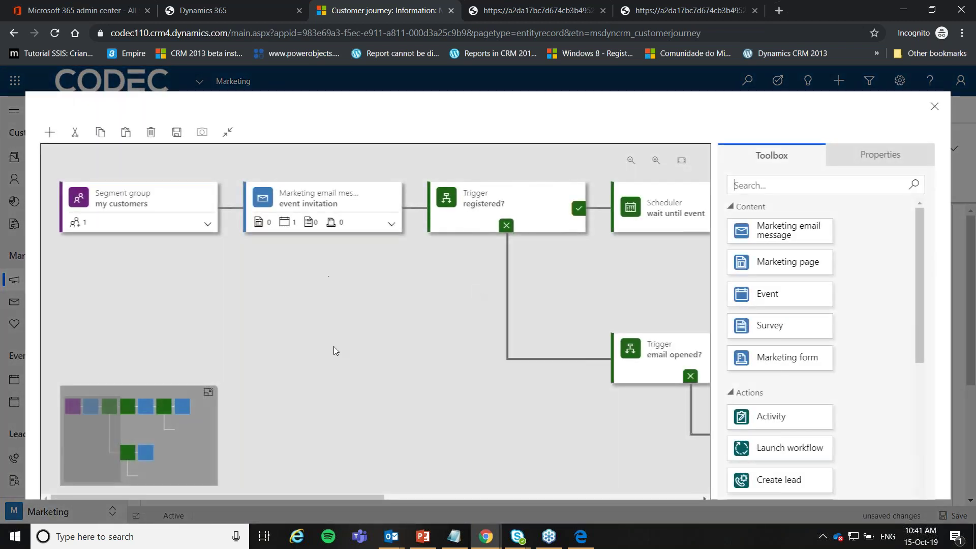
pyautogui.click(207, 224)
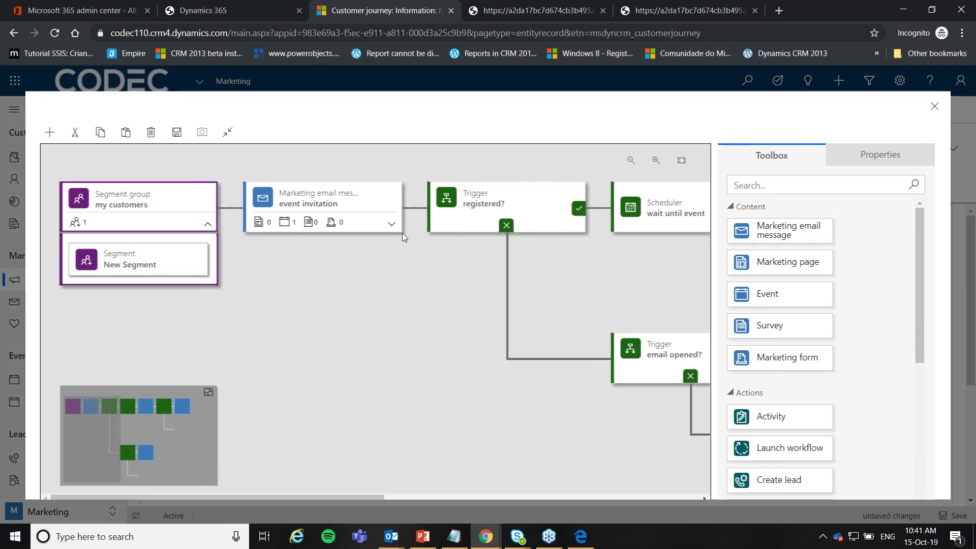
pyautogui.click(391, 224)
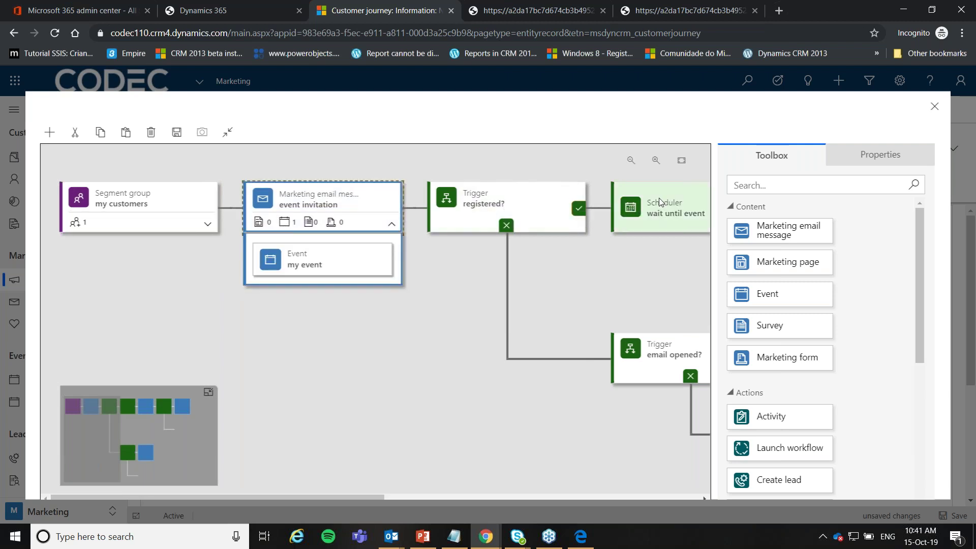
# - Examine the properties of the registered? trigger, the wait until event scheduler and the reminder email tile in the journey flow
pyautogui.click(633, 160)
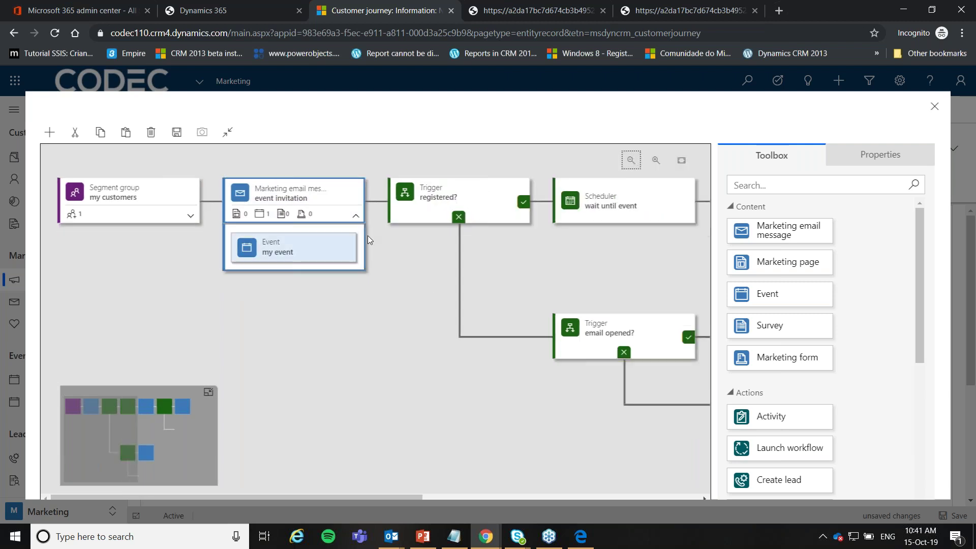
pyautogui.click(483, 204)
pyautogui.click(862, 155)
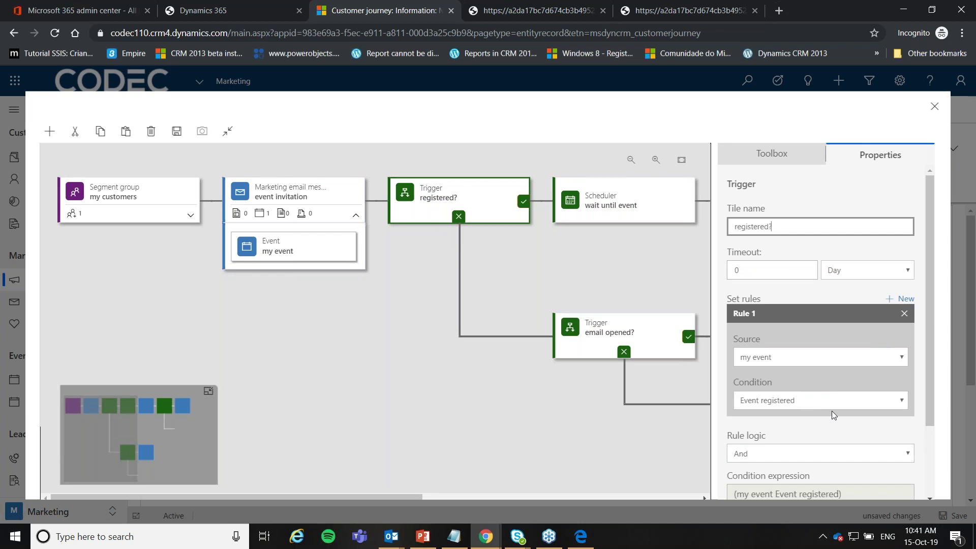
pyautogui.click(618, 209)
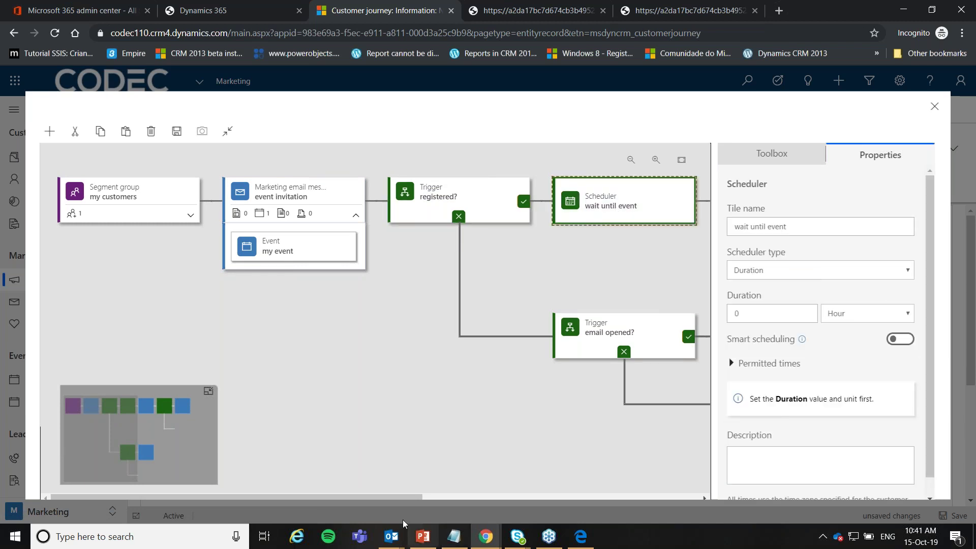
pyautogui.moveTo(401, 498); pyautogui.dragTo(658, 449)
pyautogui.click(656, 196)
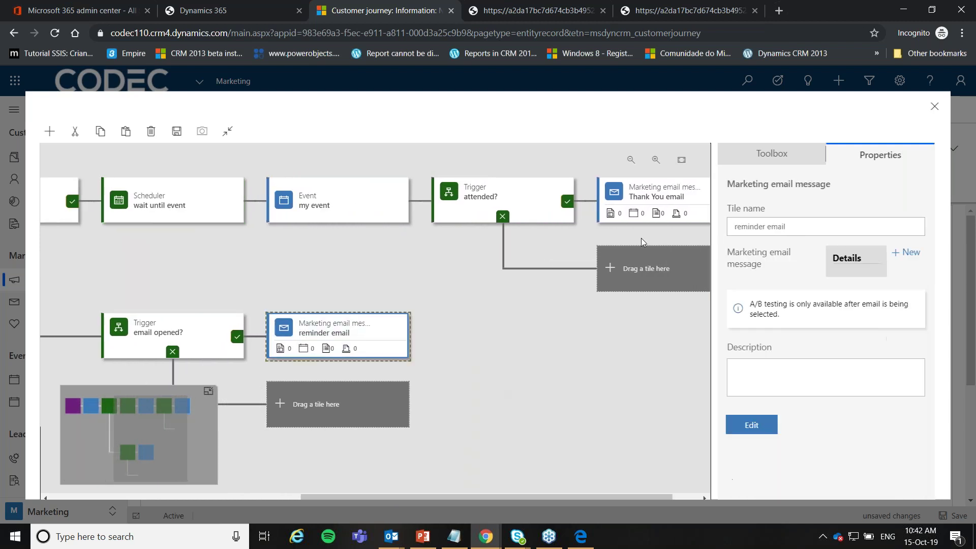
# - Leave the full-screen designer, check the new journey's Insights, and return to the customer journeys list, discarding the unsaved journey
pyautogui.moveTo(483, 497); pyautogui.dragTo(286, 444)
pyautogui.click(934, 108)
pyautogui.click(261, 183)
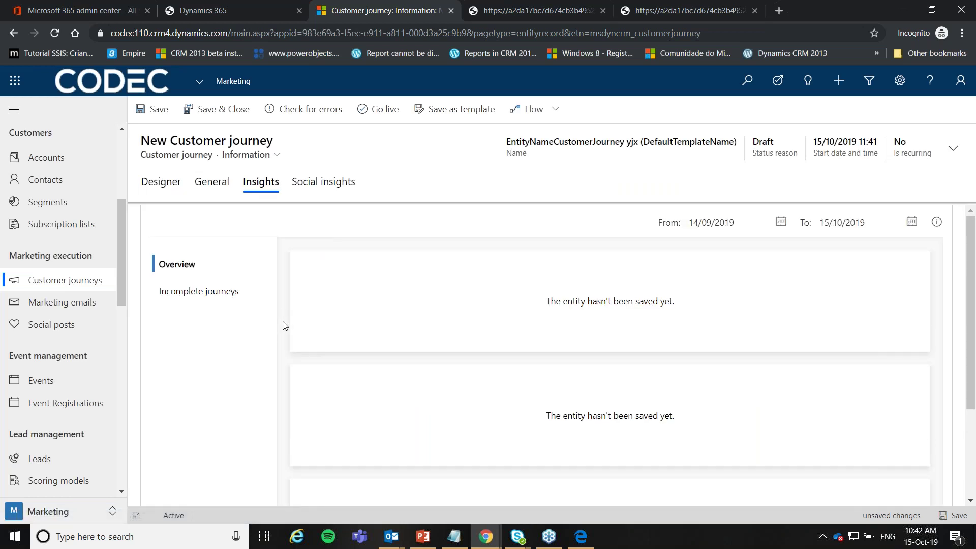
pyautogui.click(72, 281)
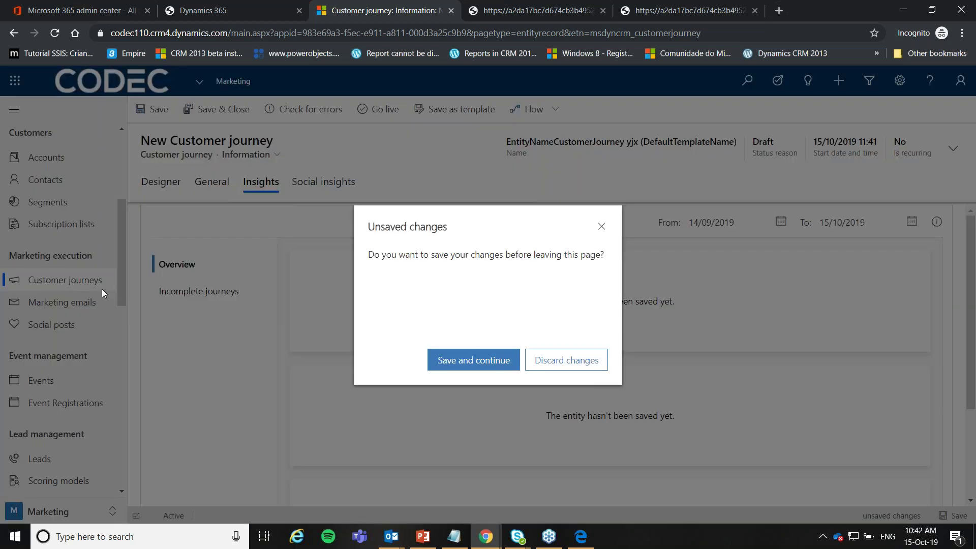
pyautogui.click(572, 364)
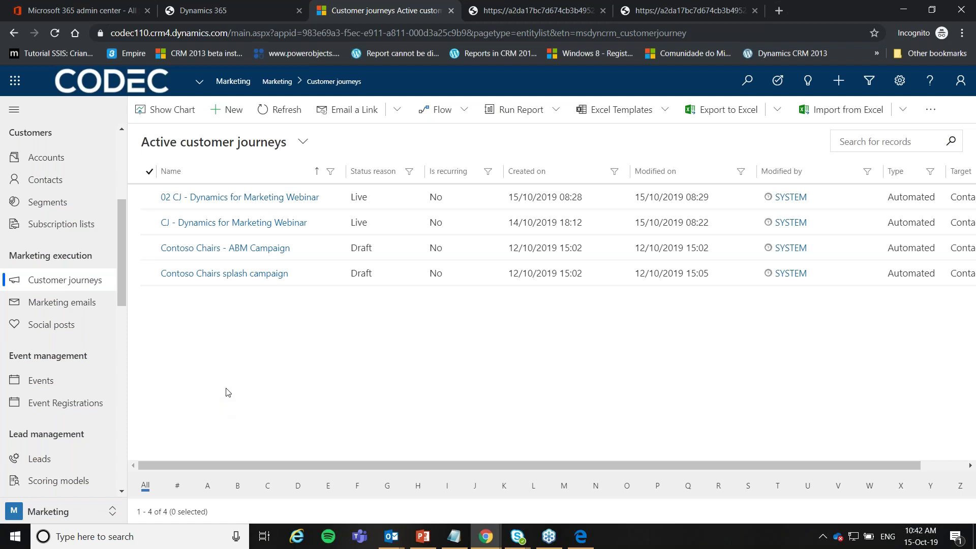
# - Open CJ - Dynamics for Marketing Webinar, expand the Contacts from Dublin segment group, and view the Invite email tile's data and properties
pyautogui.doubleClick(384, 224)
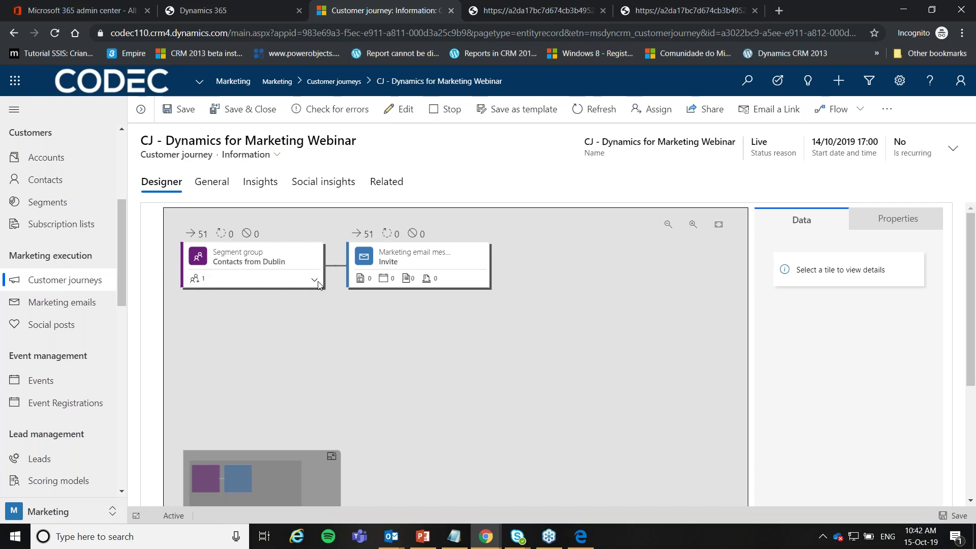
pyautogui.click(315, 280)
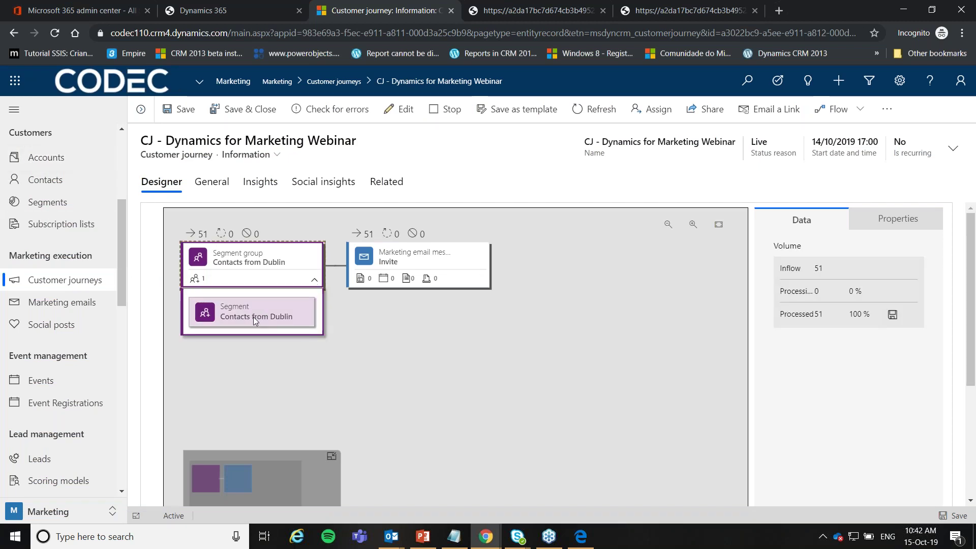
pyautogui.click(447, 250)
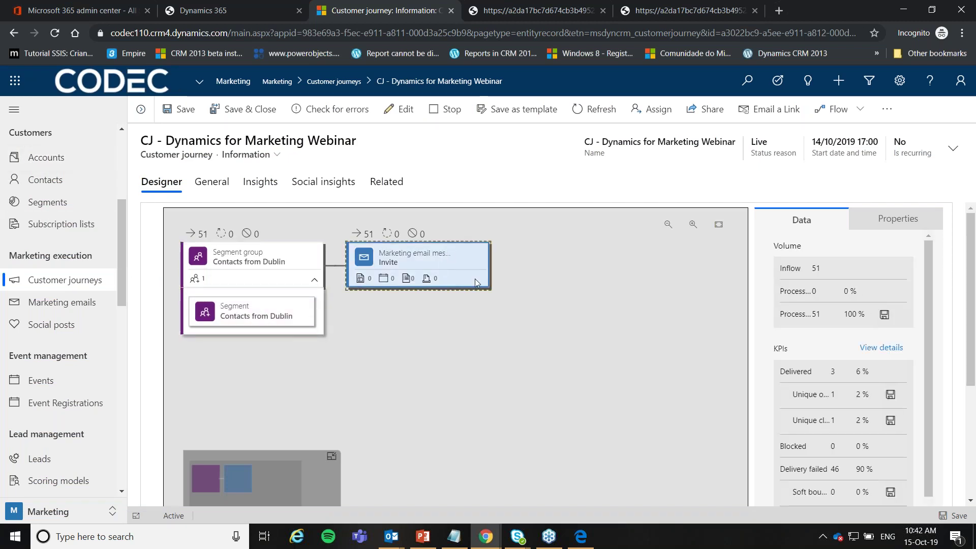
pyautogui.click(910, 219)
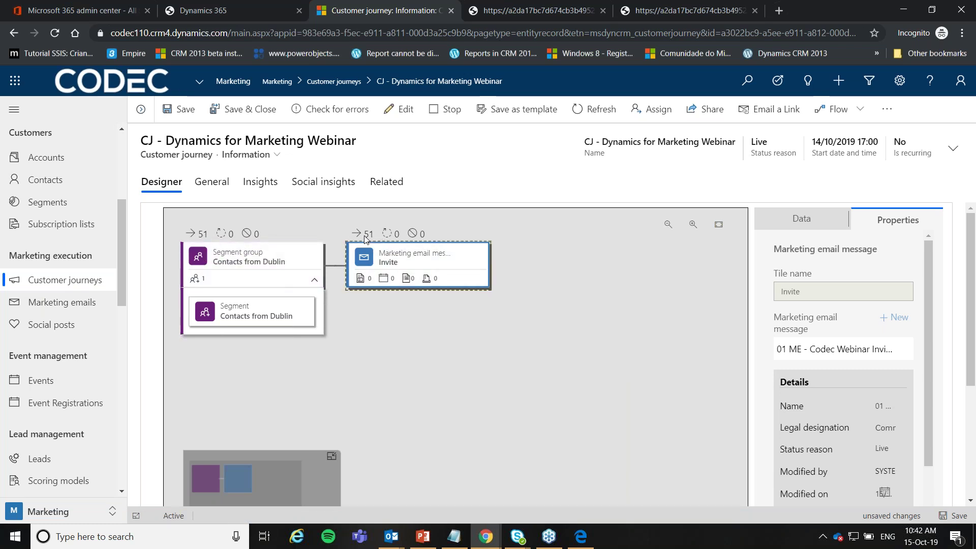
# - View the webinar journey's Insights overview and examine its email delivery results chart
pyautogui.click(273, 195)
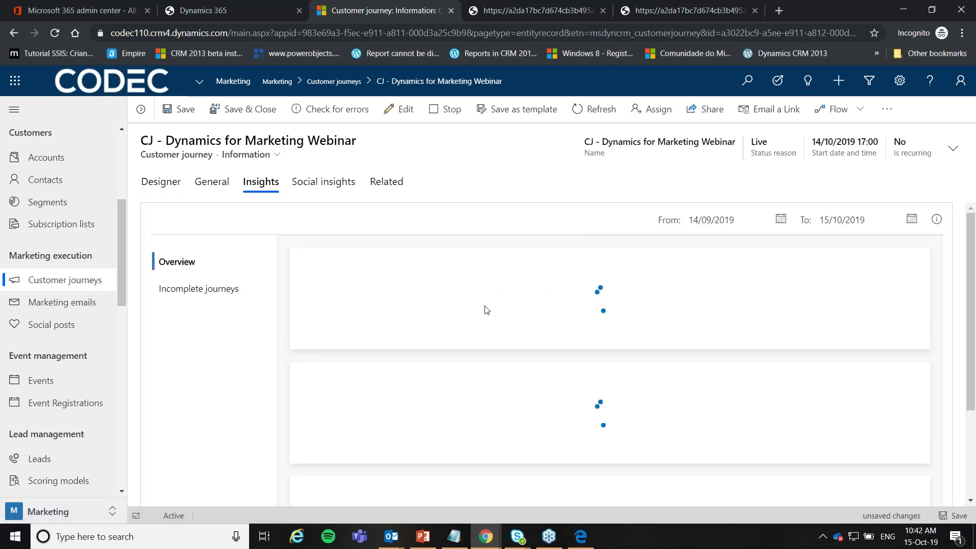
pyautogui.moveTo(603, 371)
pyautogui.scroll(-2, 642, 357)
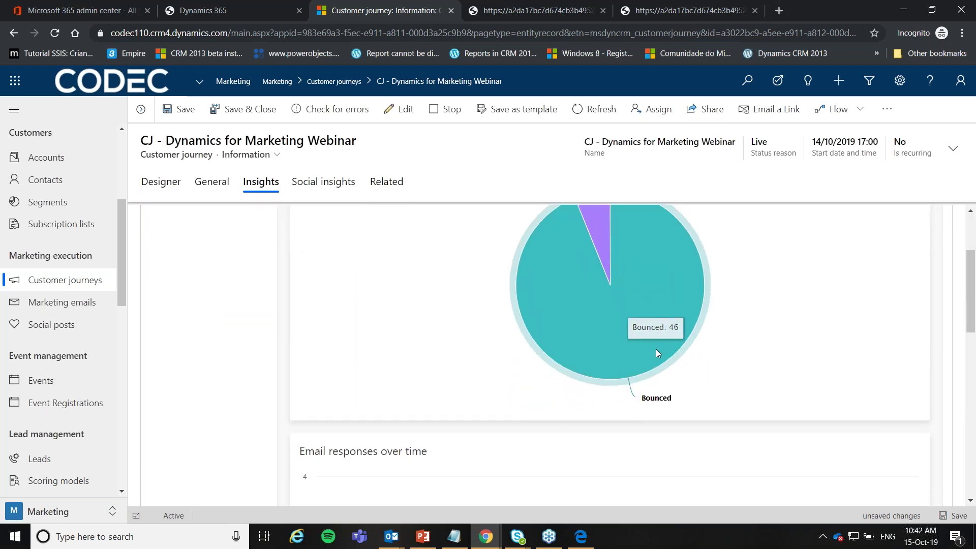
pyautogui.scroll(2, 660, 309)
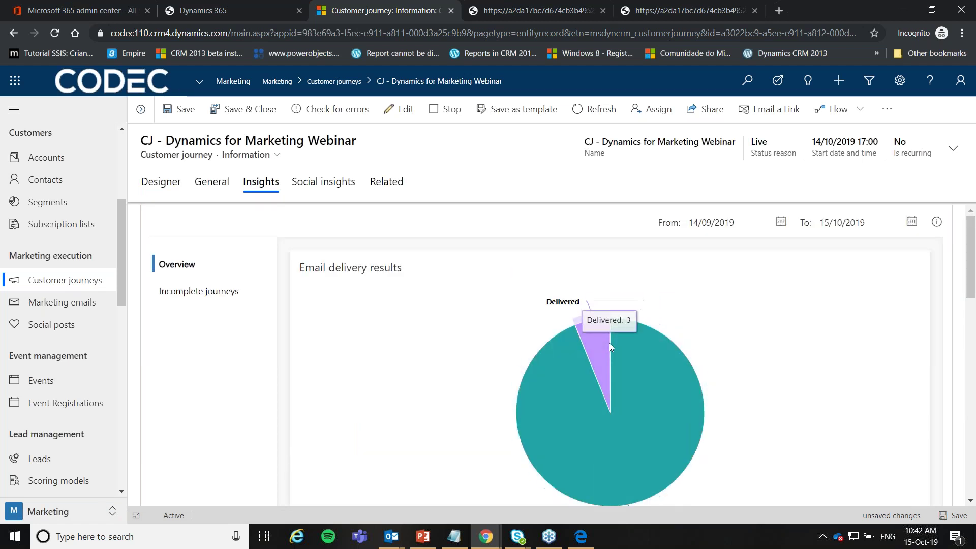
# - View the journey's incomplete journeys insights and return to the active customer journeys list
pyautogui.click(239, 291)
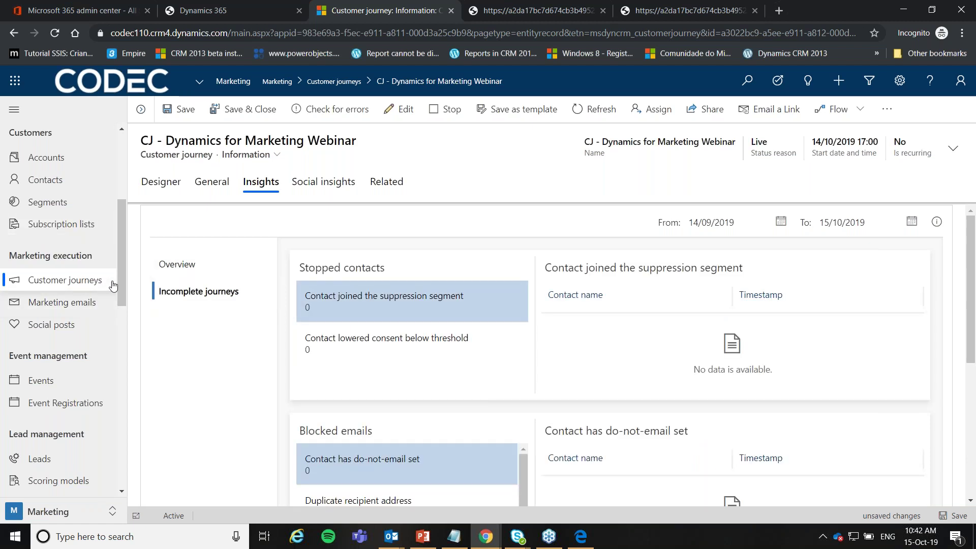
pyautogui.scroll(1, 123, 285)
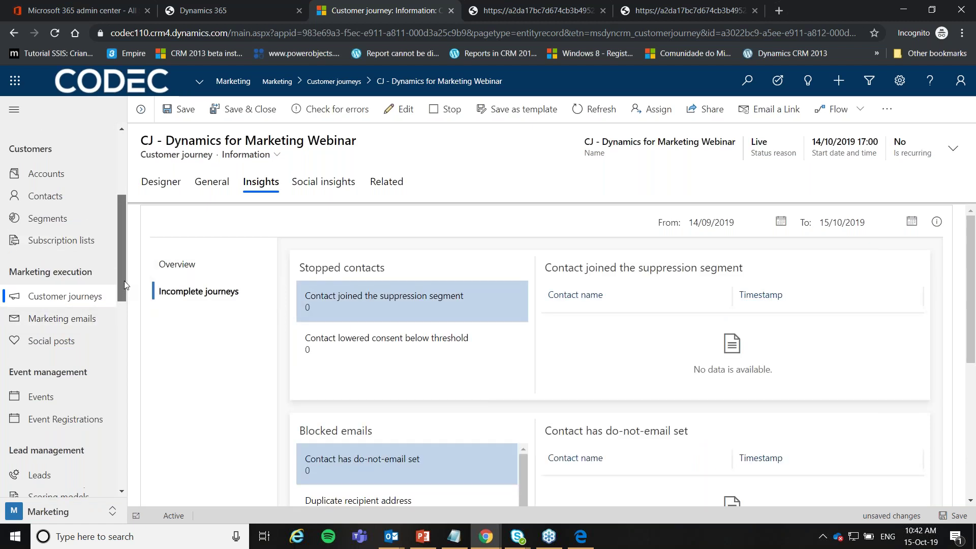
pyautogui.click(95, 300)
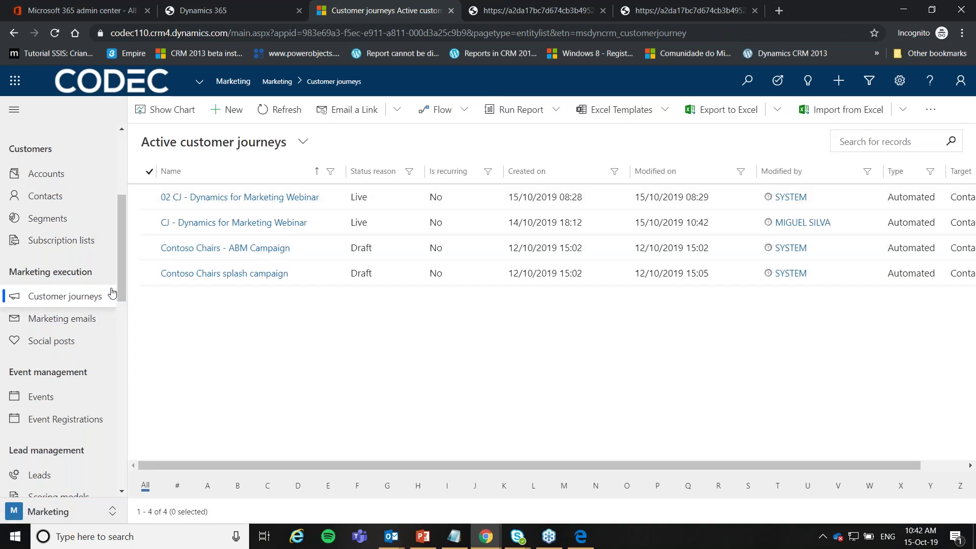